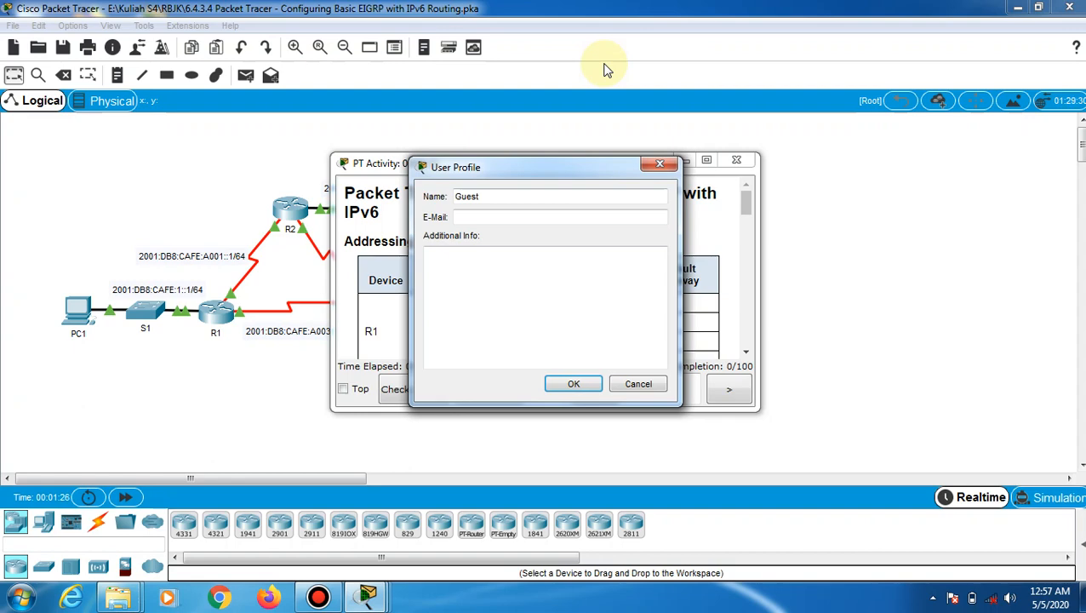
Replace 'Guest' with the user's full name, enter the user's e-mail address, and submit the profile
left_click(522, 197)
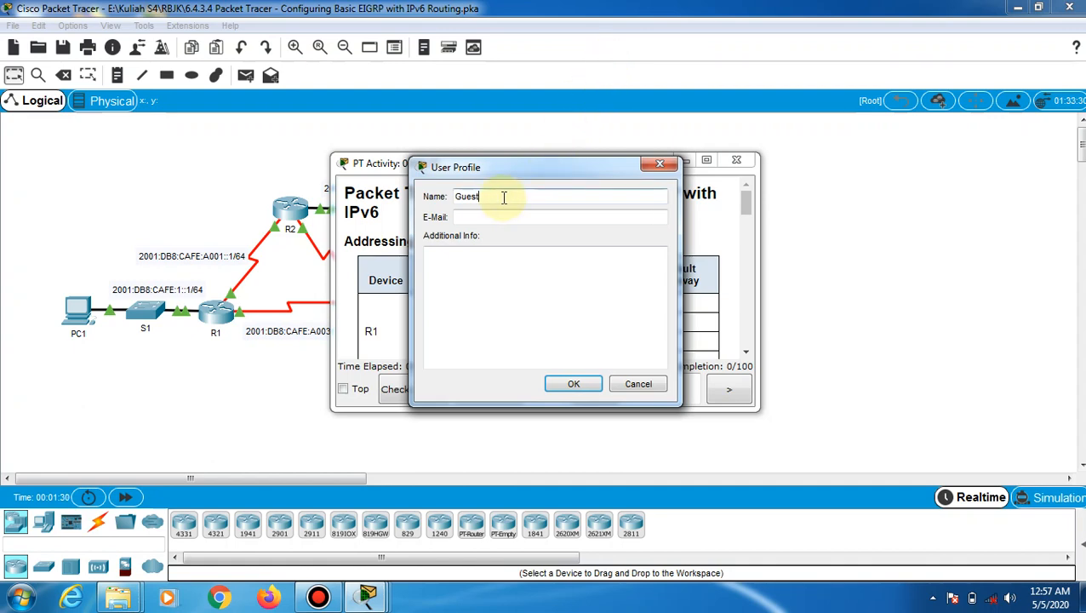
left_click_drag(503, 197, 404, 193)
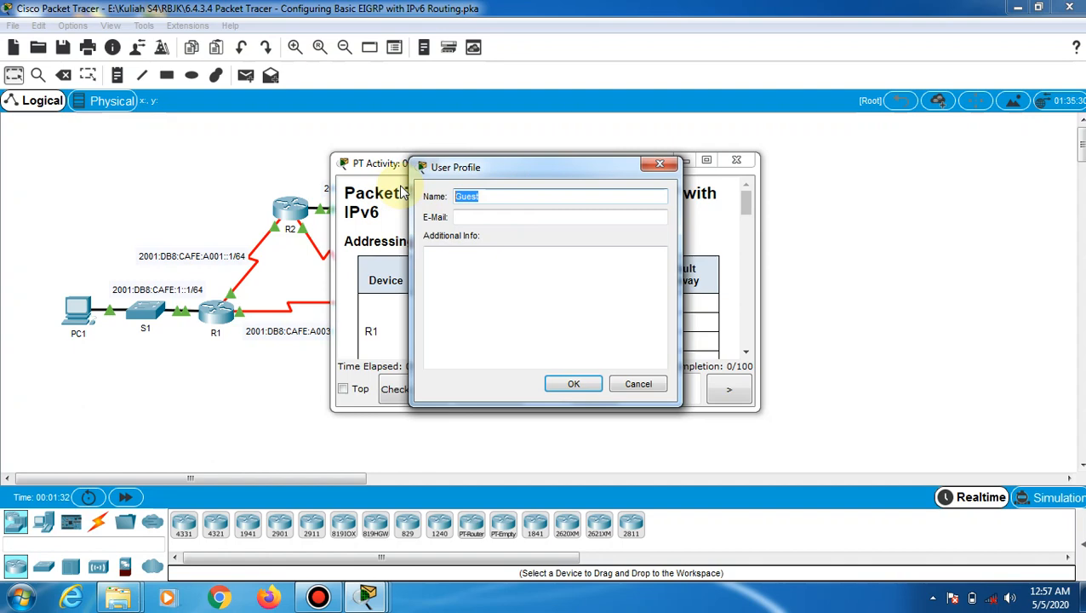
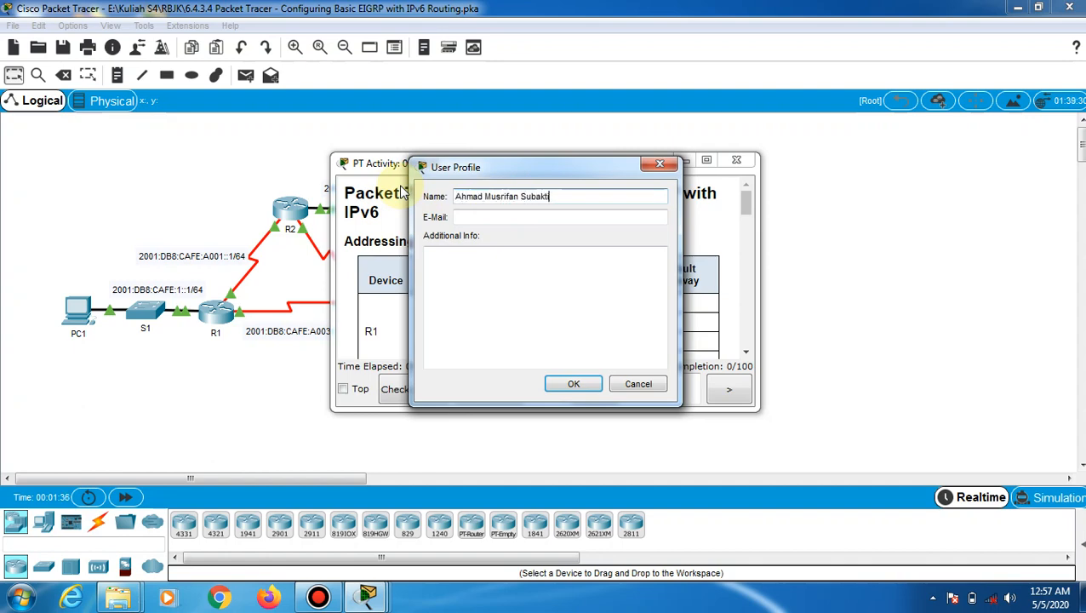
left_click(460, 216)
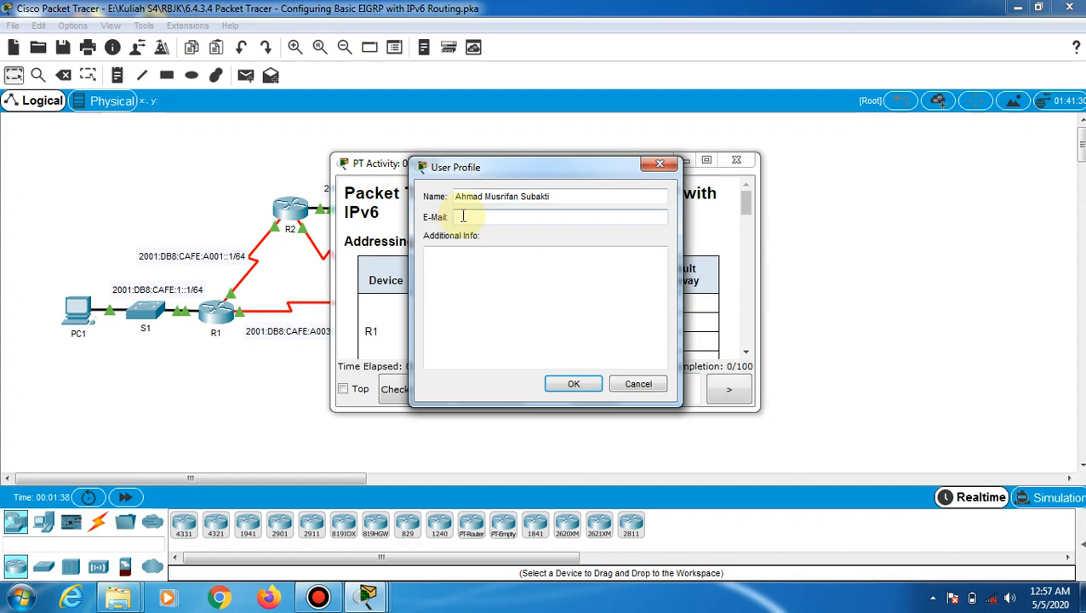
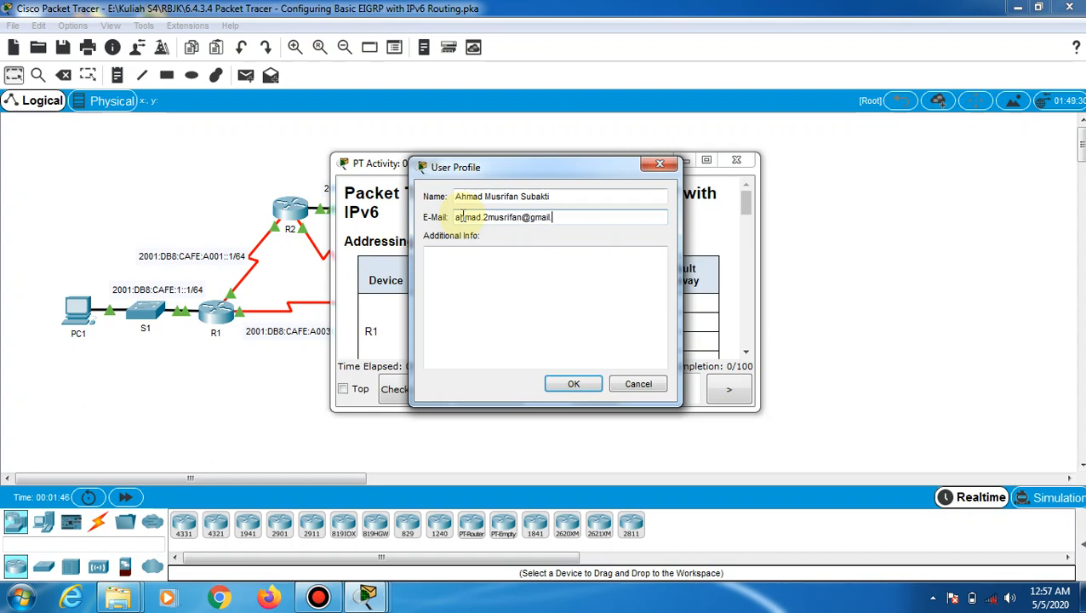
key("Return")
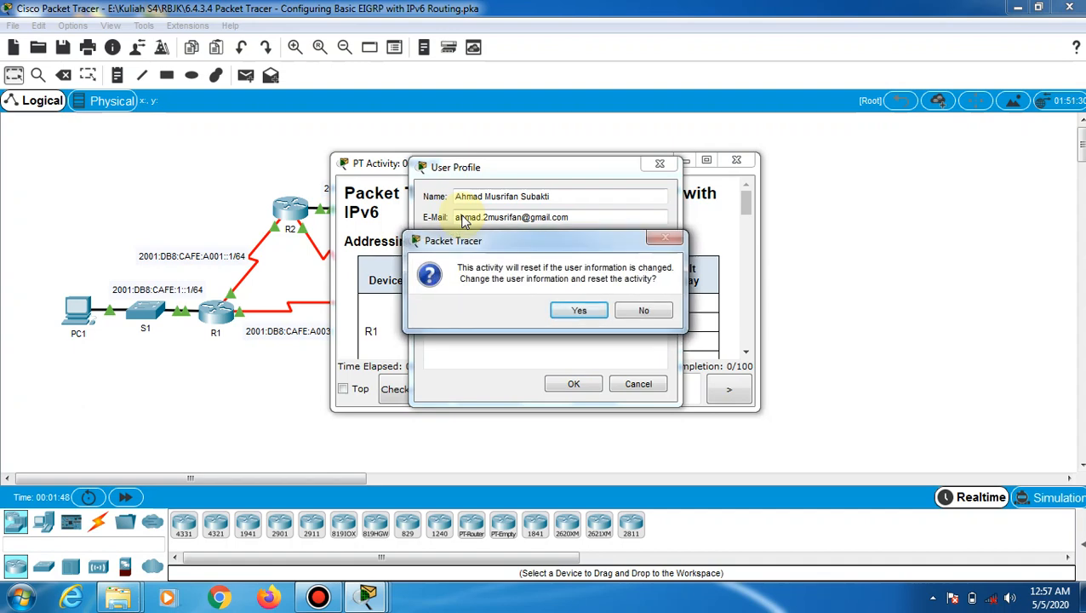
Confirm the activity reset, then move the instructions right and enlarge them to show Part 1
key("Return")
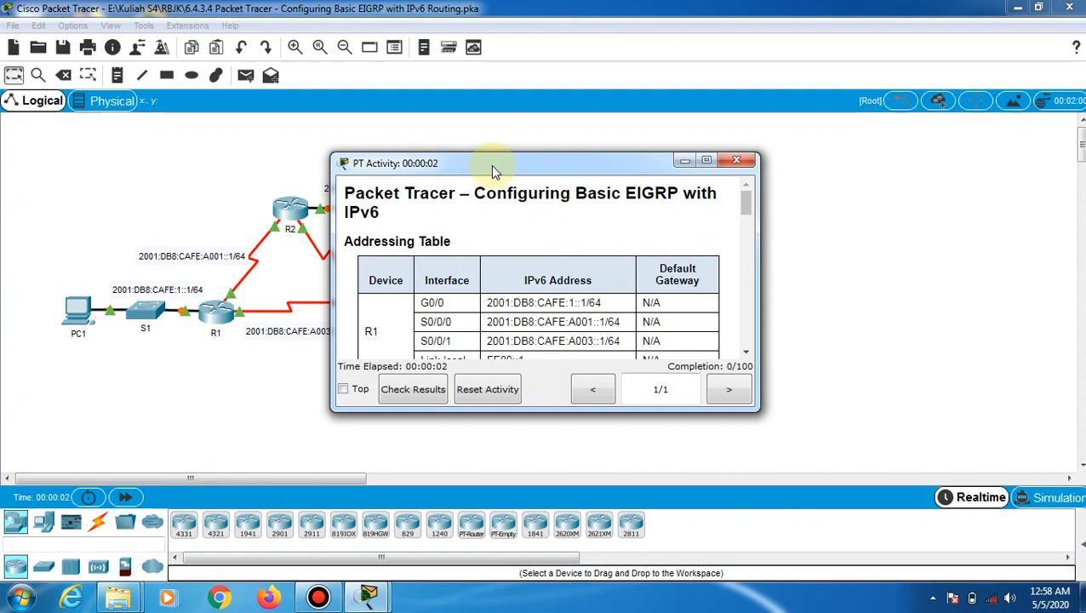
left_click_drag(492, 165, 710, 103)
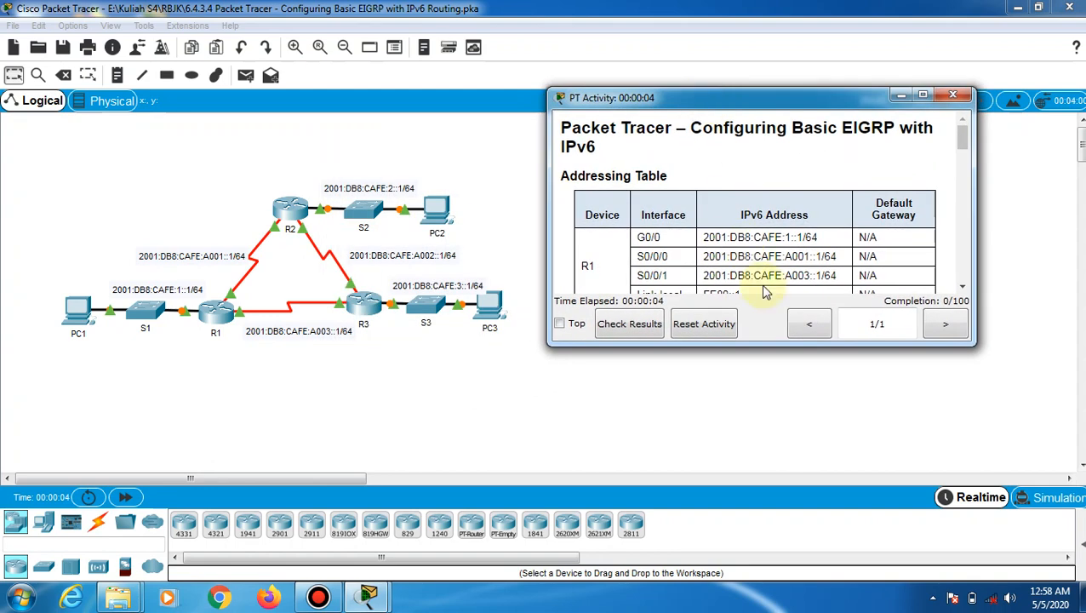
left_click_drag(767, 343, 752, 458)
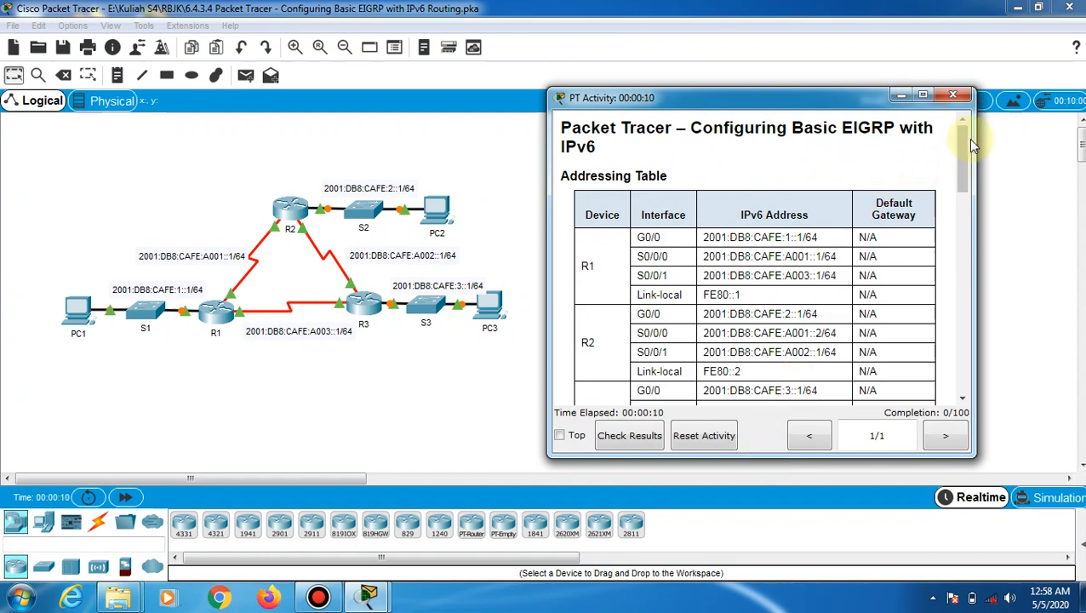
left_click_drag(964, 146, 967, 252)
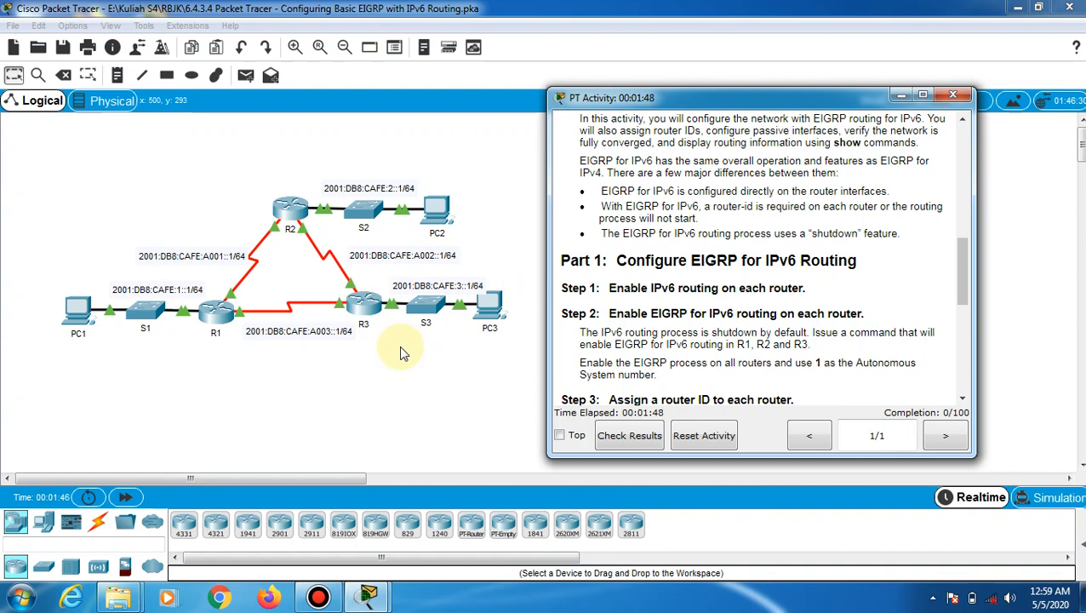
Open R1's CLI and enter privileged EXEC mode with enable
left_click(217, 313)
left_click(217, 310)
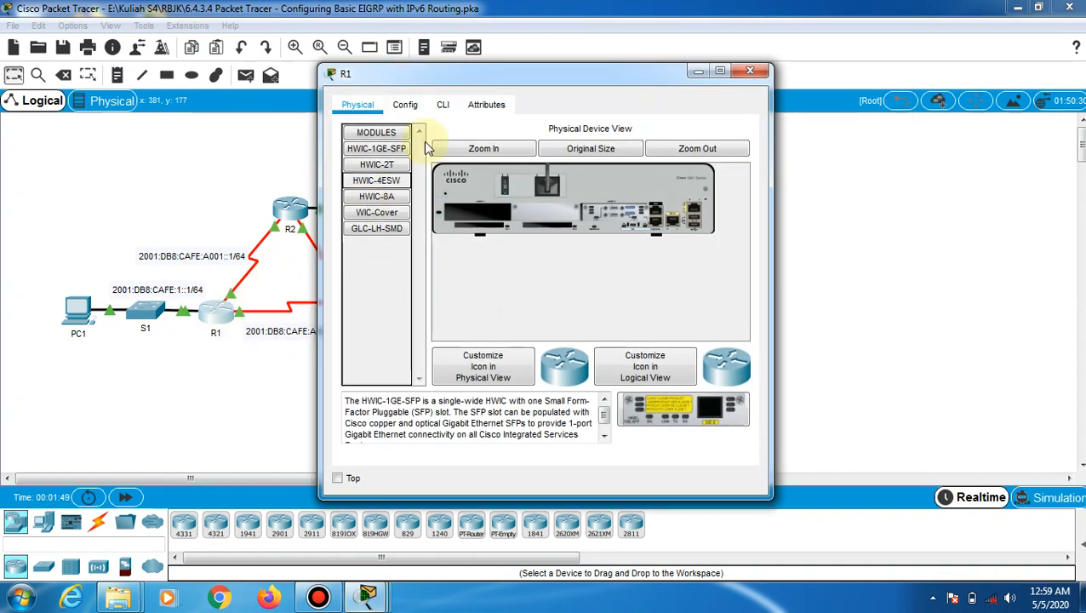
left_click(442, 106)
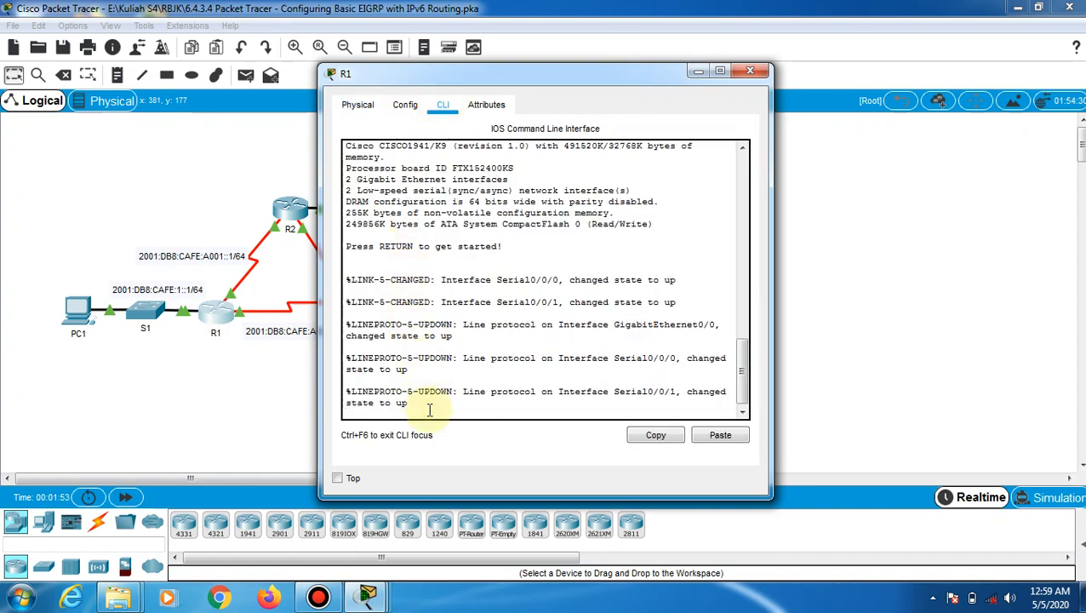
key("Return")
type("en")
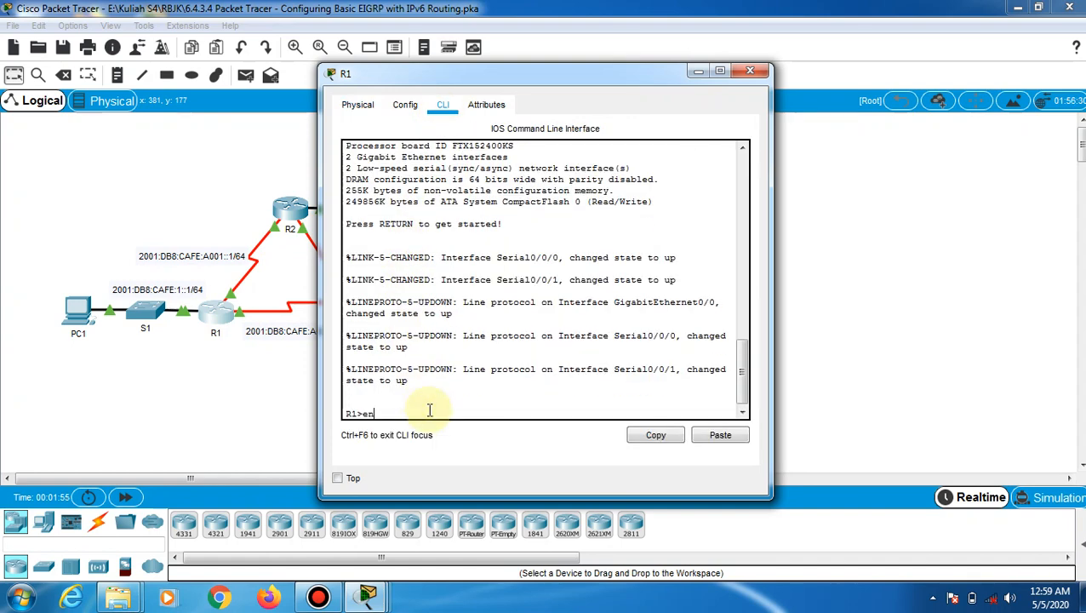
key("Tab")
key("Return")
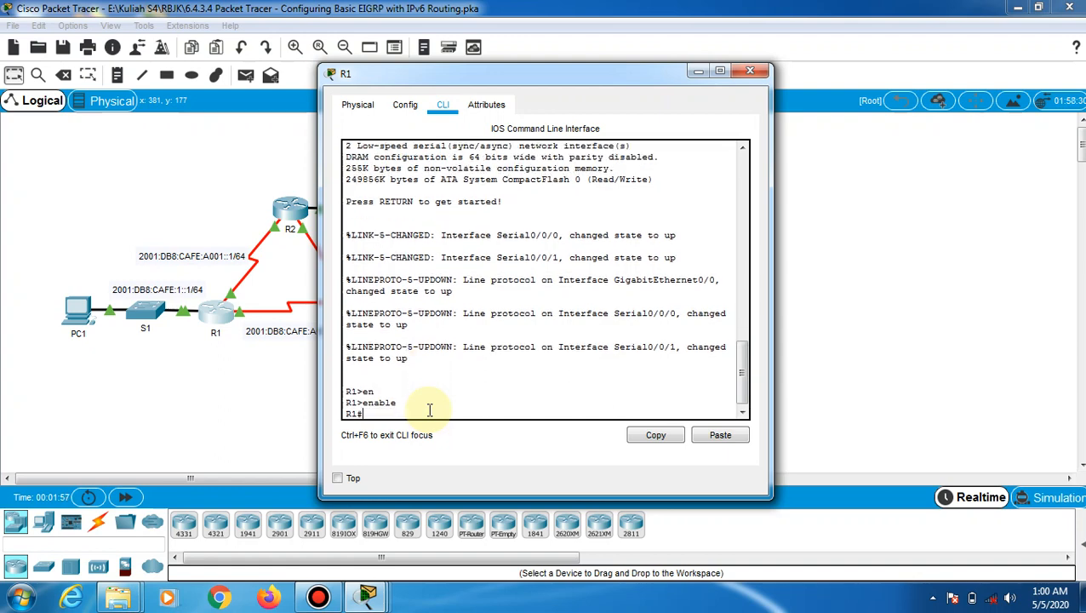
Enter configure terminal on R1 and run ipv6 unicast-routing
type("conf")
key("Tab")
type("t")
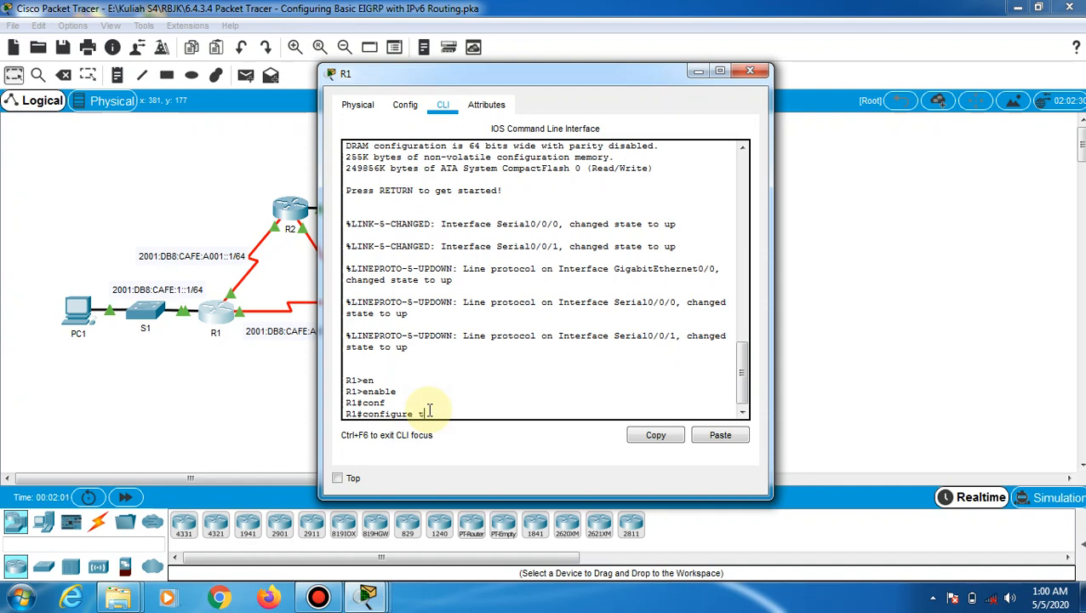
key("Tab")
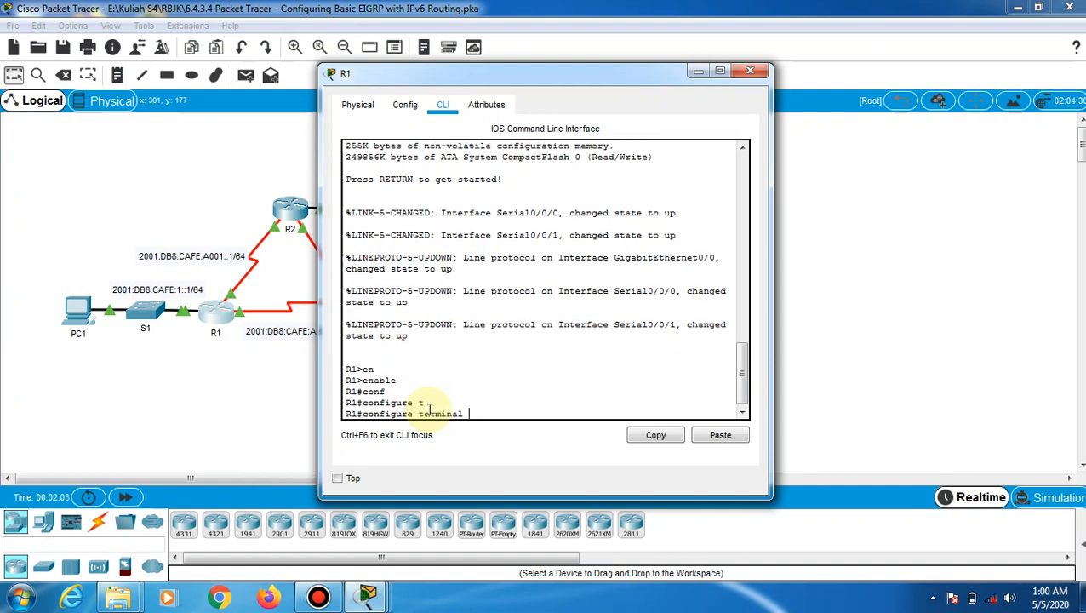
key("Return")
key("Return")
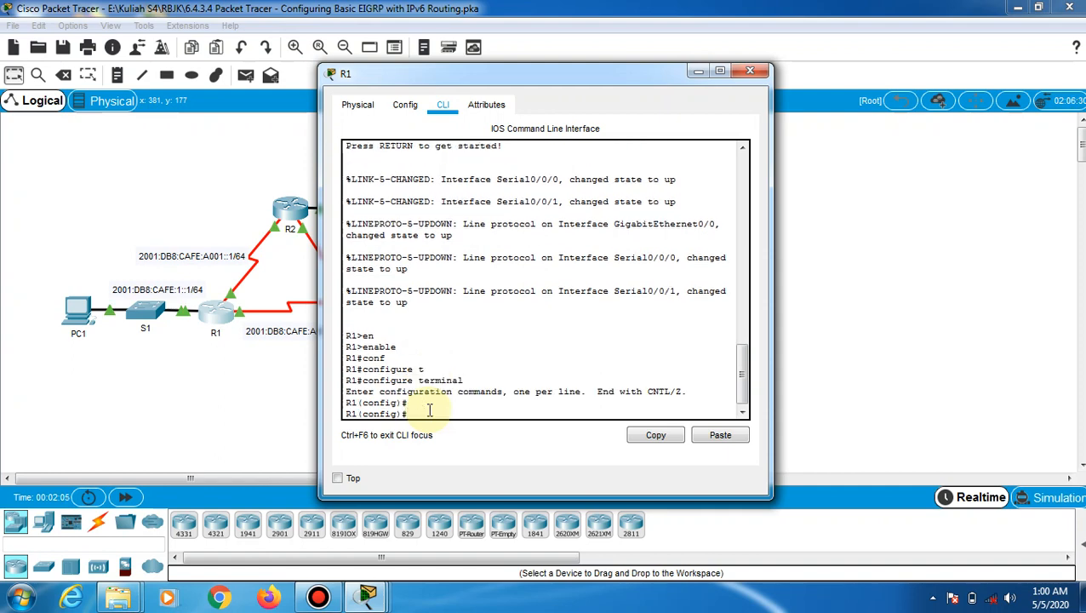
type("ipv6 unicast-routing")
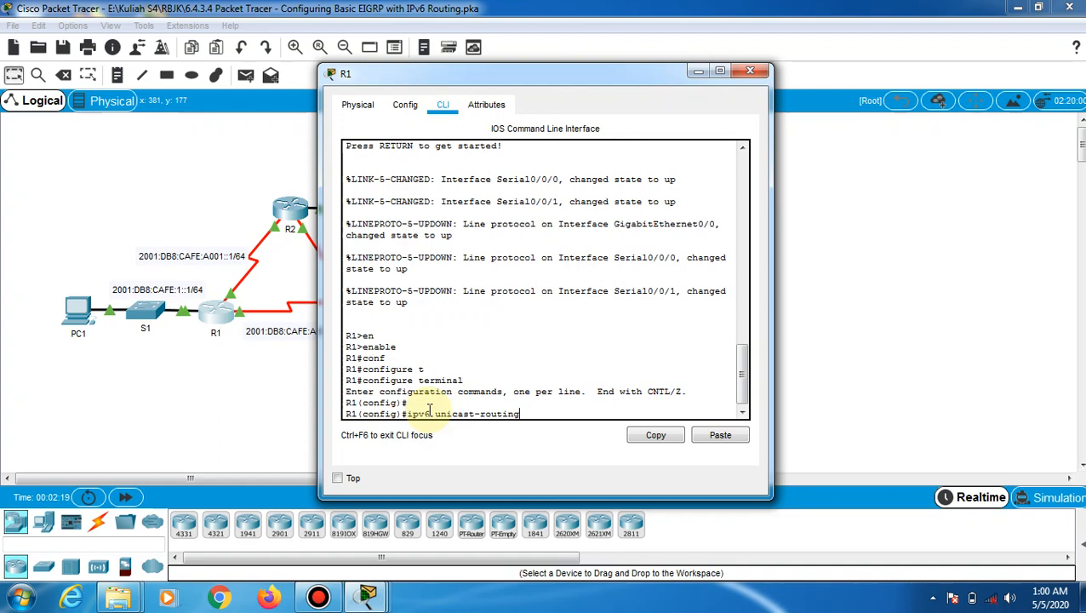
key("Return")
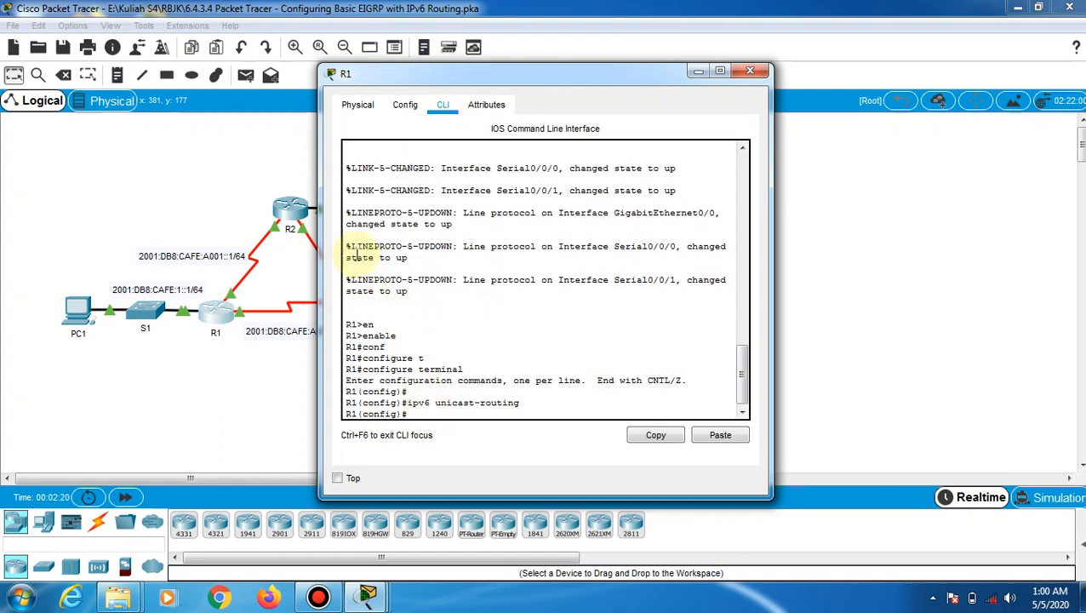
Open R2's CLI and enter global configuration mode with enable and configure terminal
left_click(294, 217)
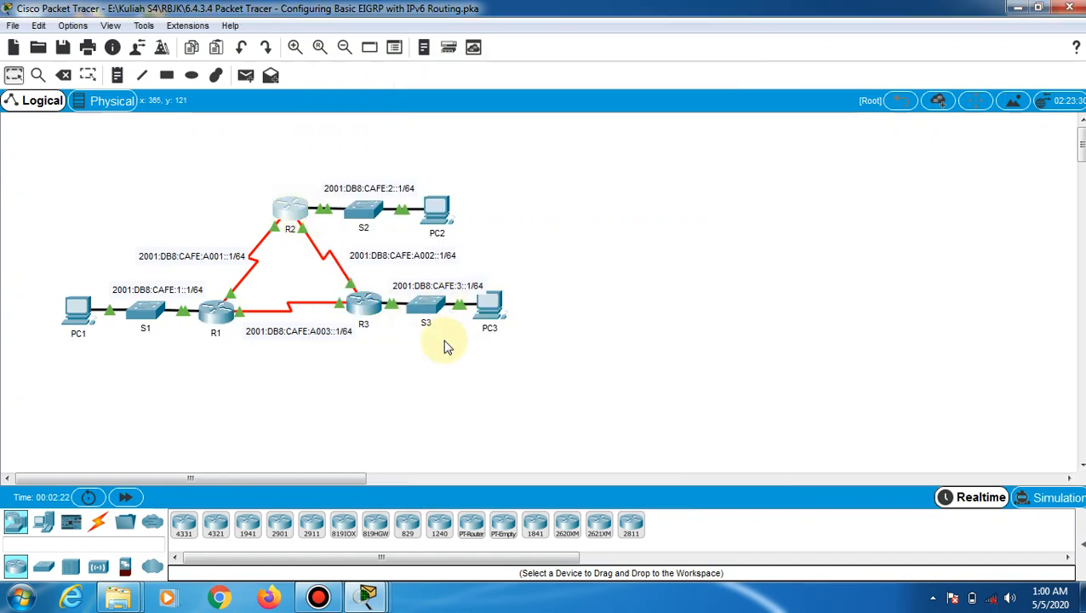
left_click(442, 105)
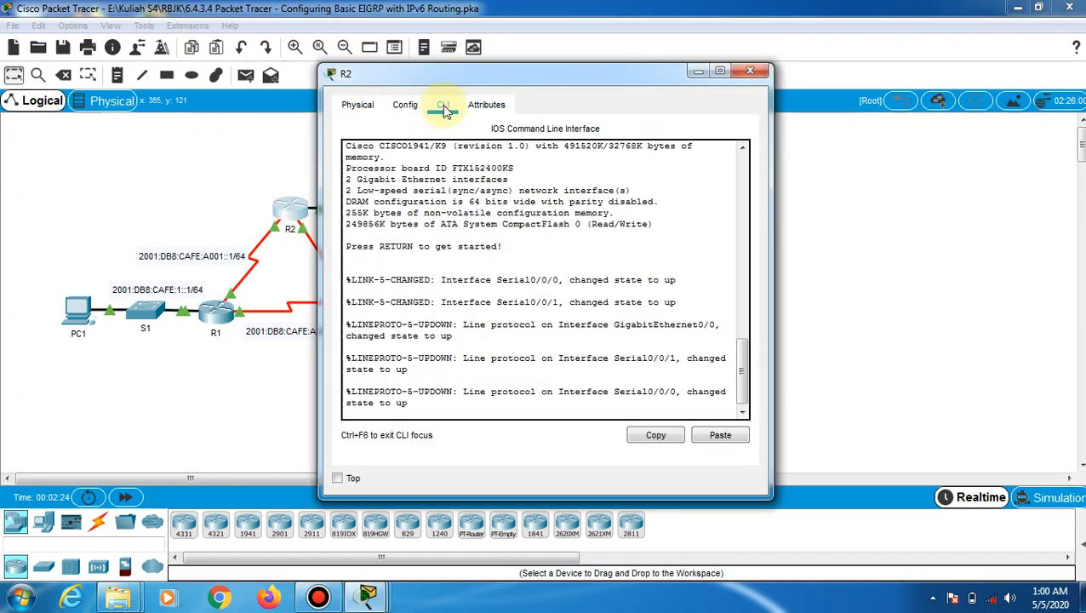
key("Return")
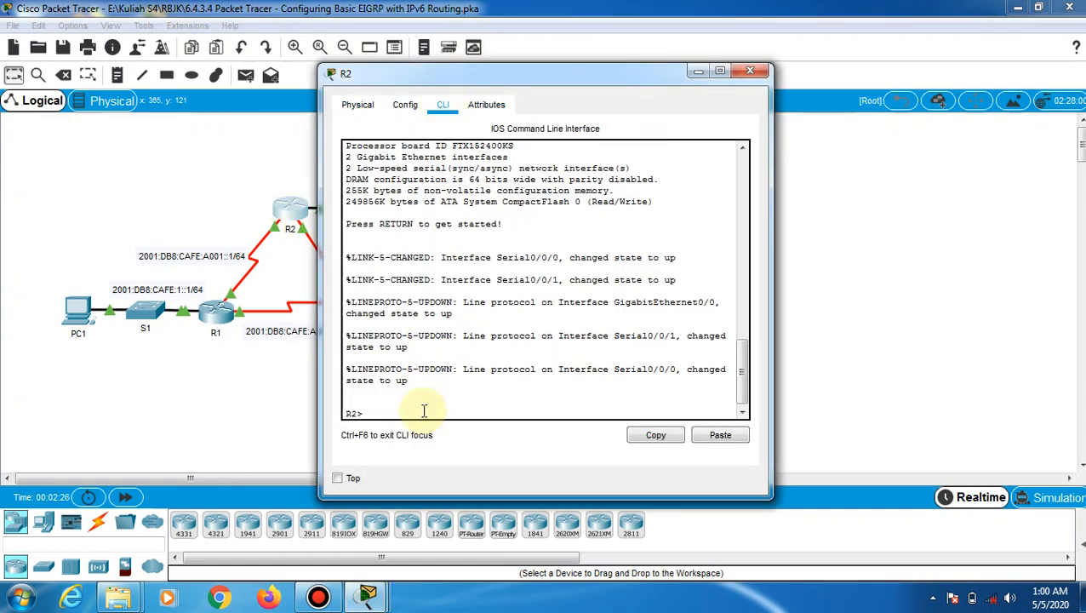
type("en")
key("Tab")
key("Return")
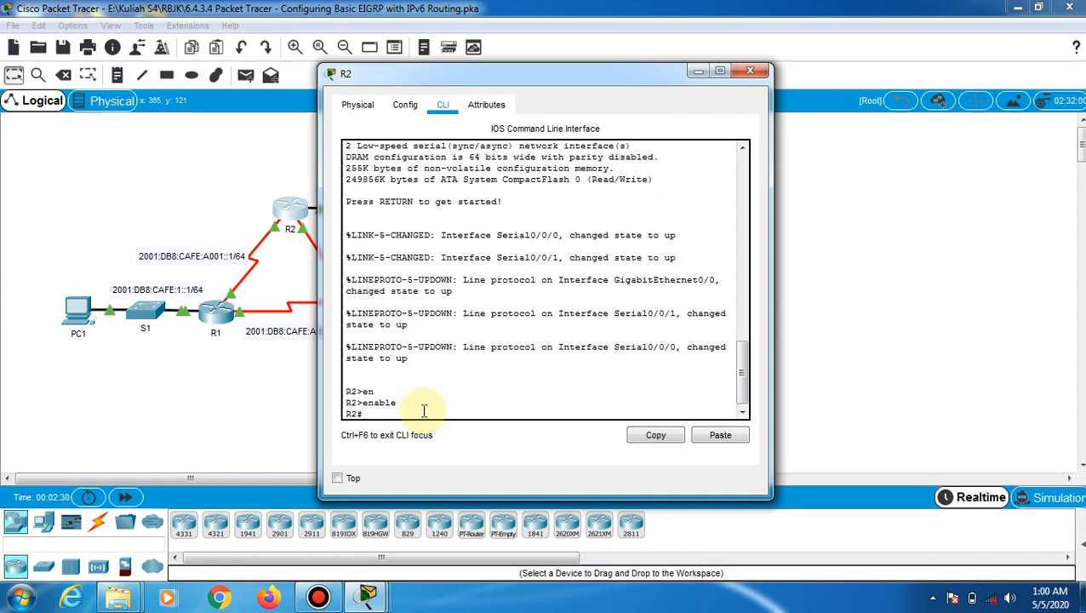
type("conf")
key("Tab")
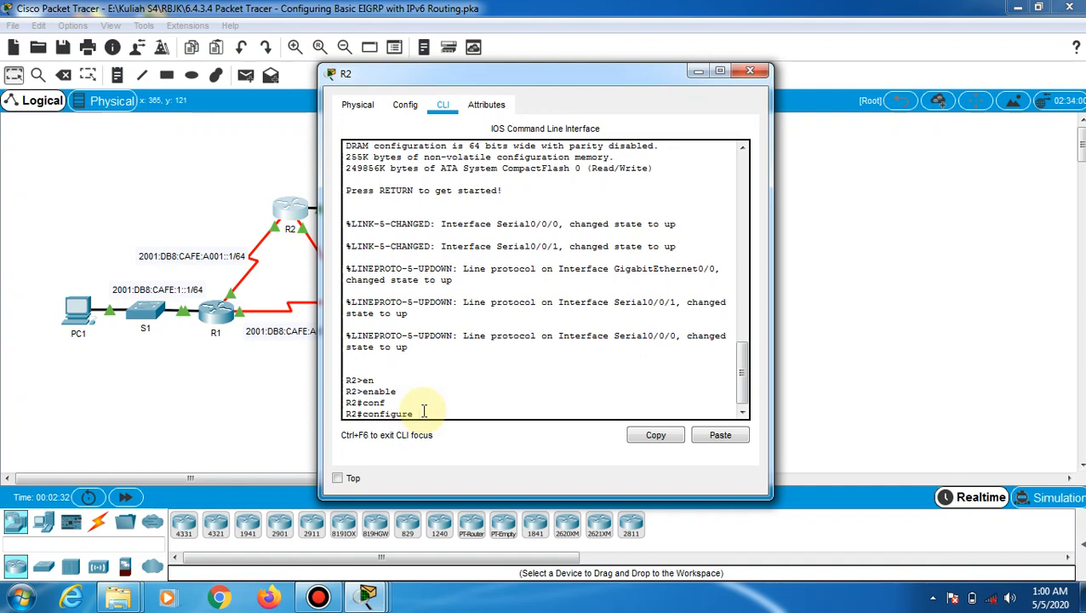
type("ter")
key("Tab")
key("Return")
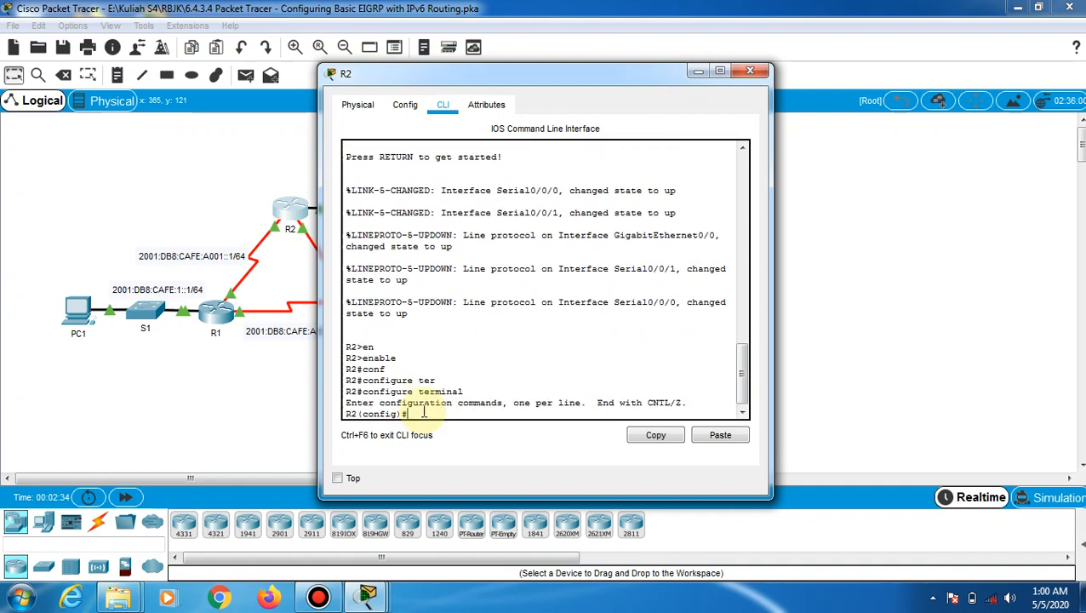
Run ipv6 unicast-routing on R2, correcting the misspelled 'unocast' on a recalled retry
type("ipv6 unicas")
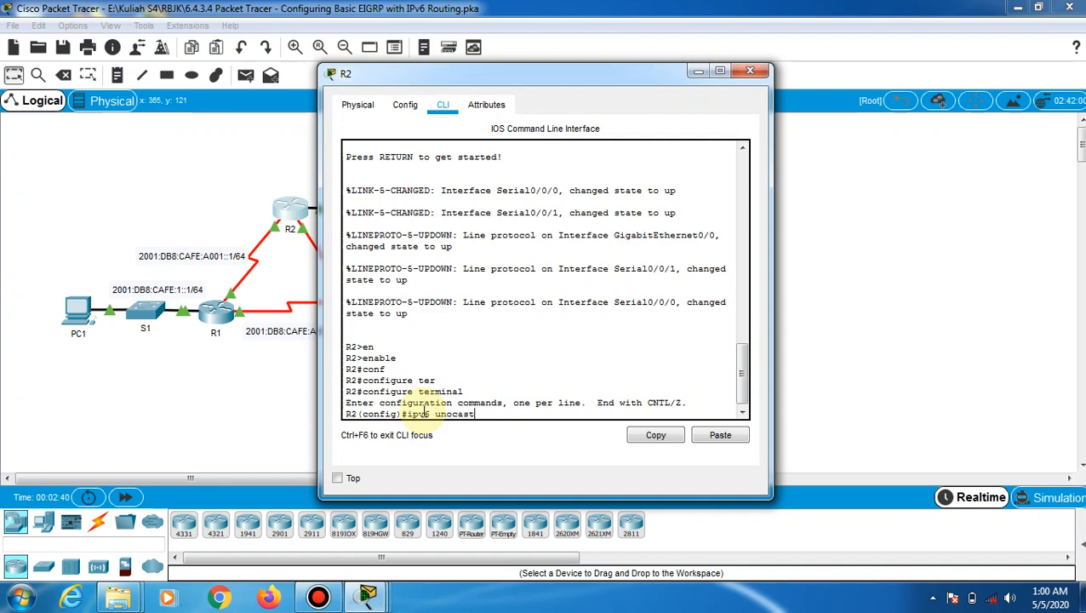
type("ting")
key("Return")
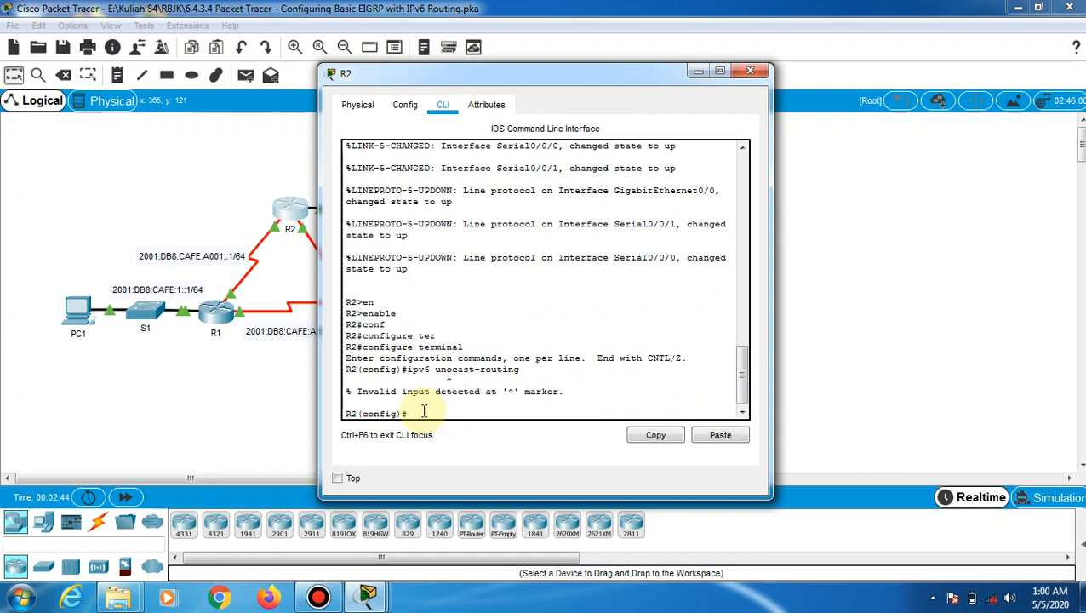
key("Up")
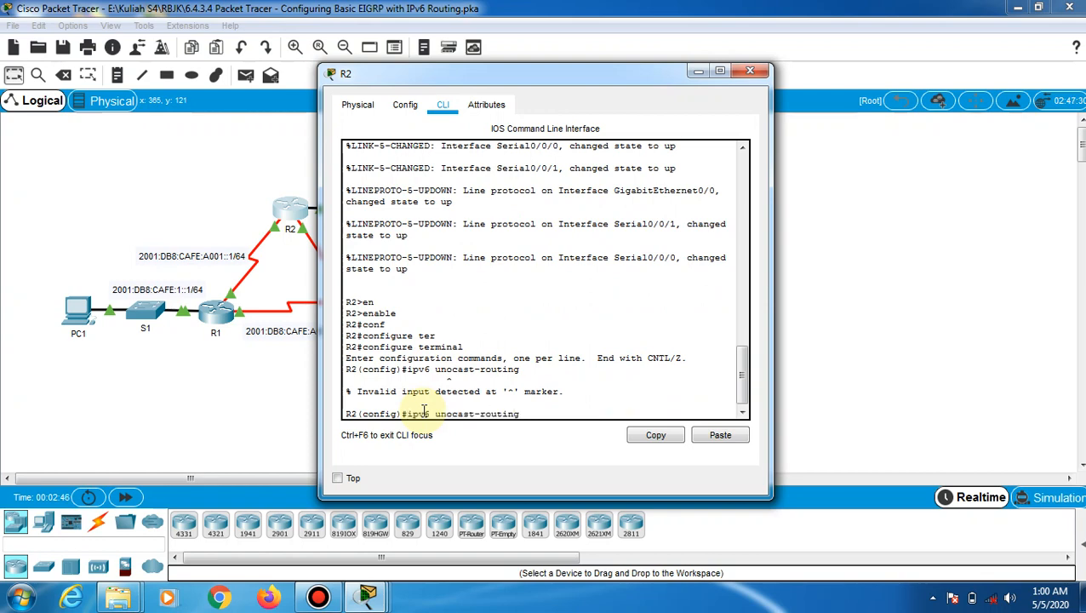
key("Left")
key("BackSpace")
type("i")
key("Return")
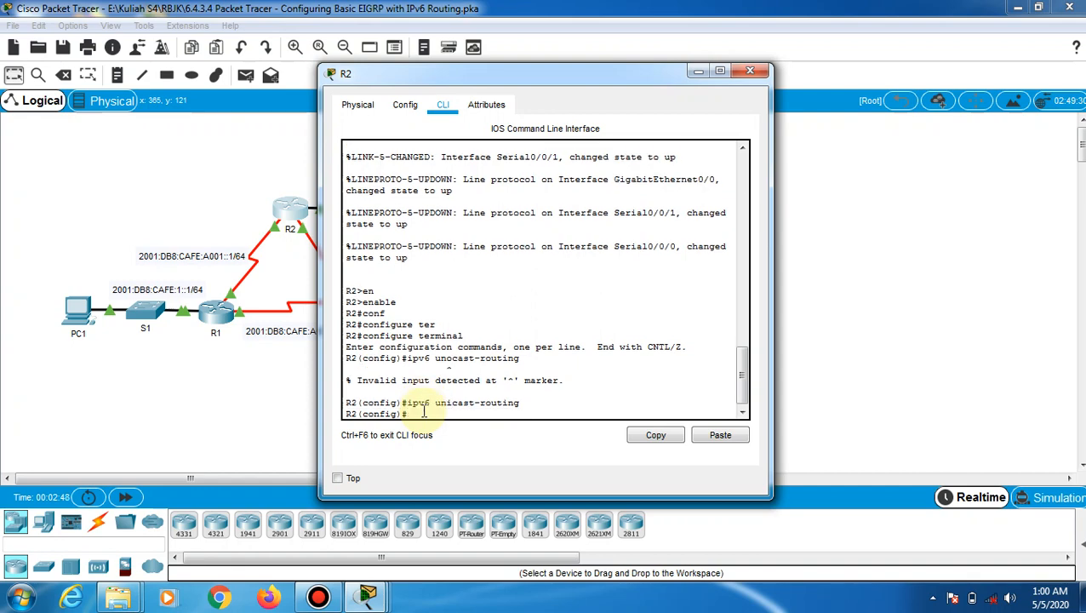
left_click(234, 421)
Open R3's CLI and enter privileged EXEC mode with enable
left_click(368, 311)
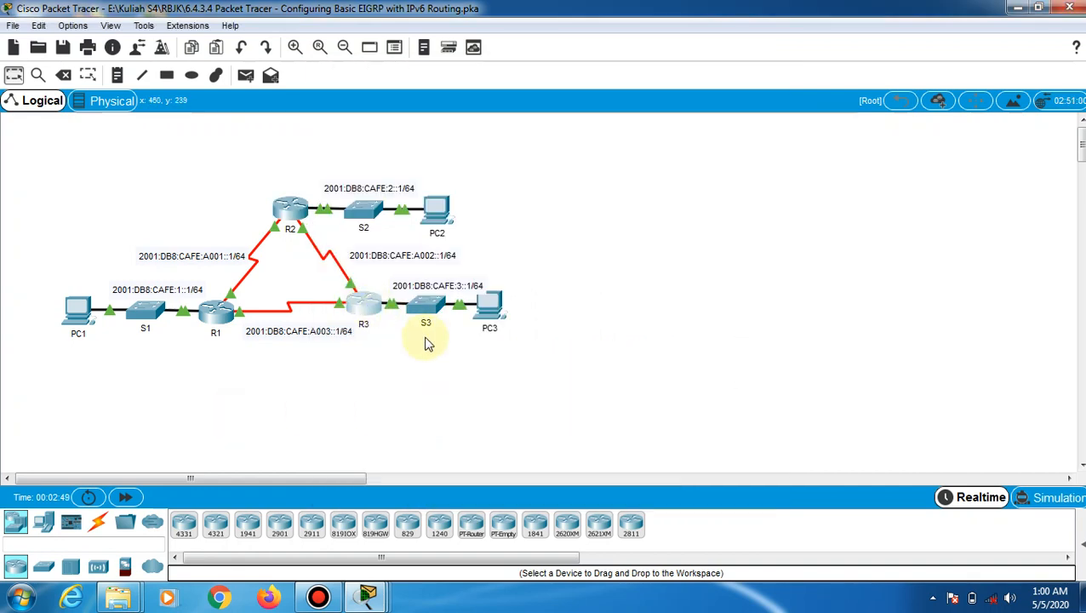
left_click(452, 111)
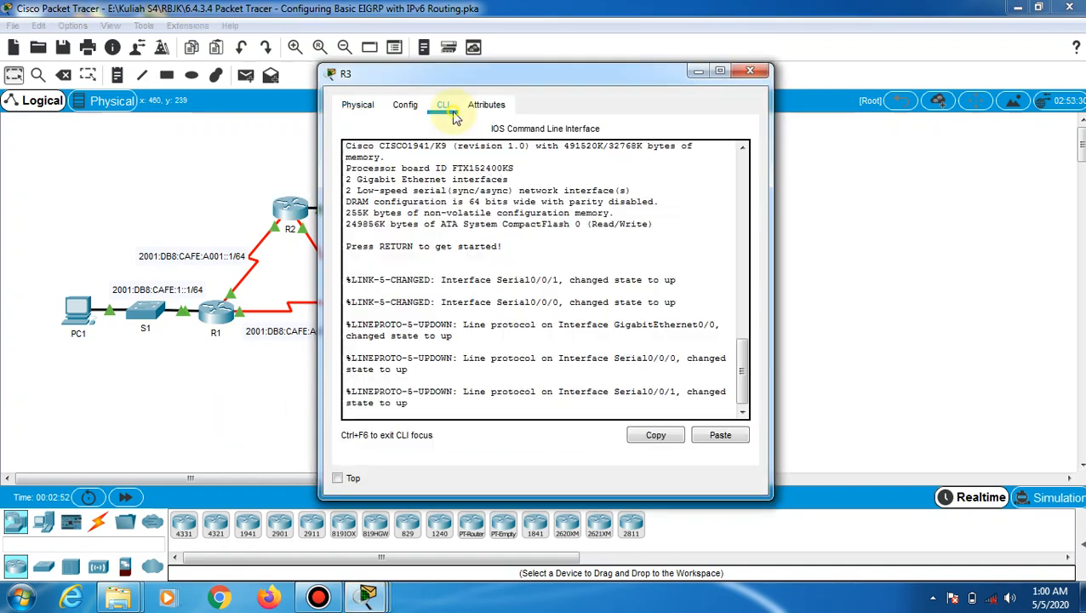
key("Return")
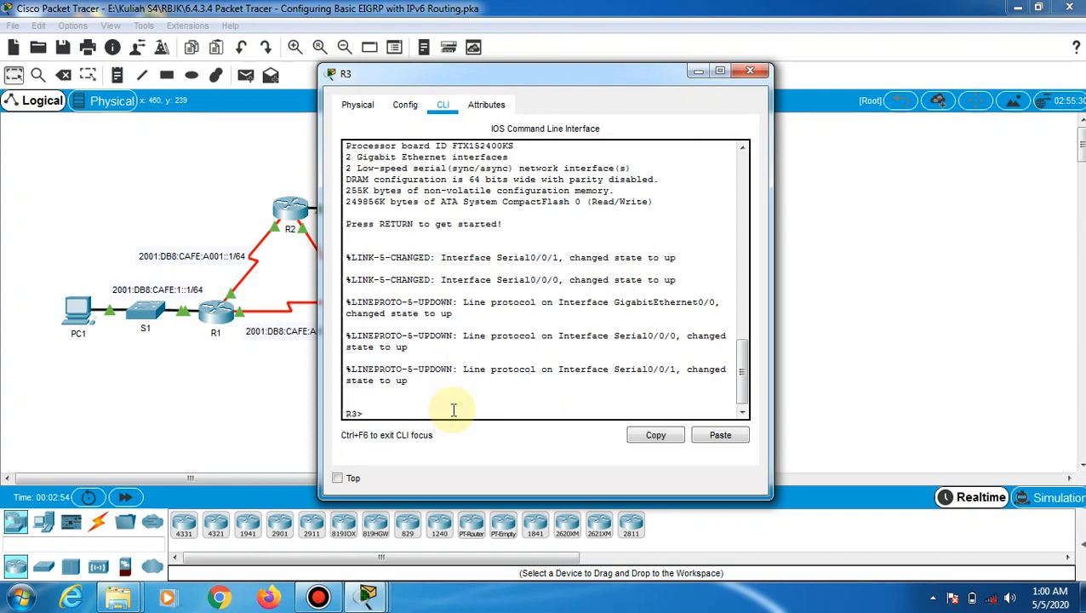
type("en")
key("Tab")
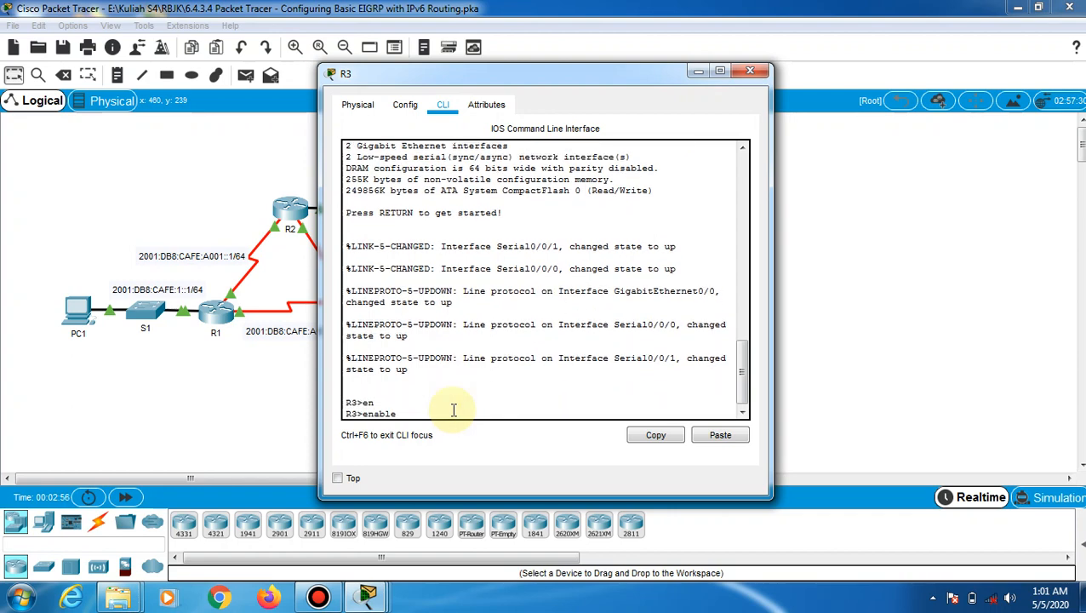
key("Return")
Enter configure terminal on R3 and run ipv6 unicast-routing
type("conf")
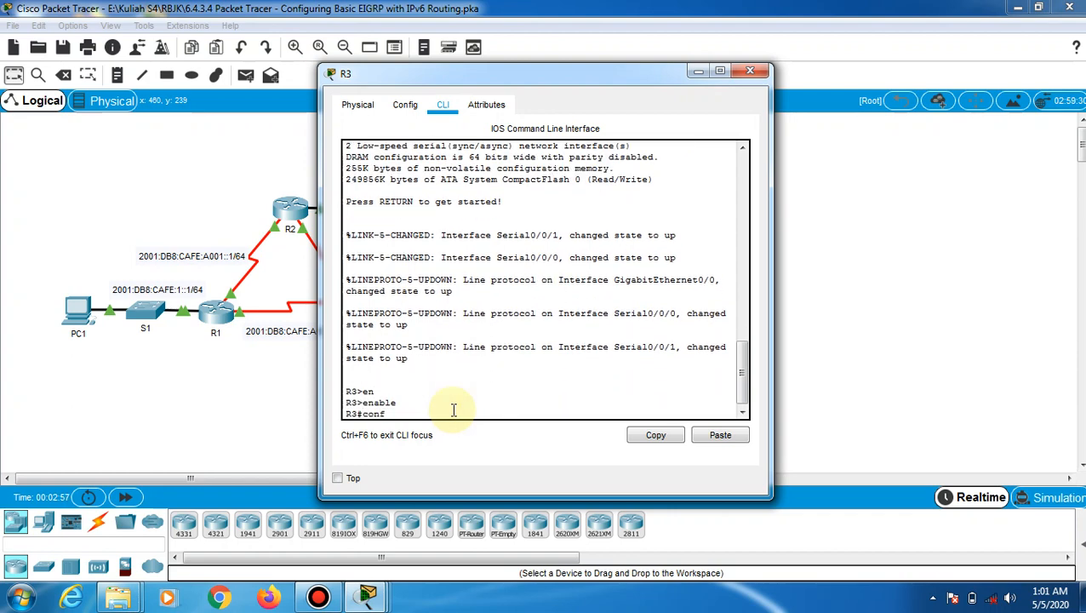
key("Tab")
type("t")
key("Tab")
key("Return")
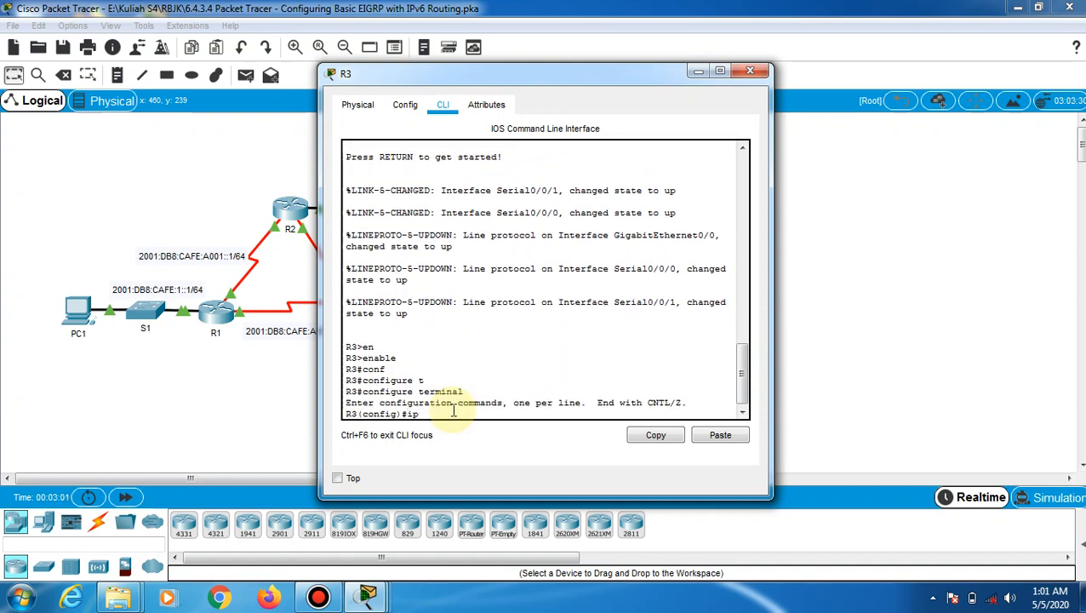
type("ipv6 unicast-routing")
key("Return")
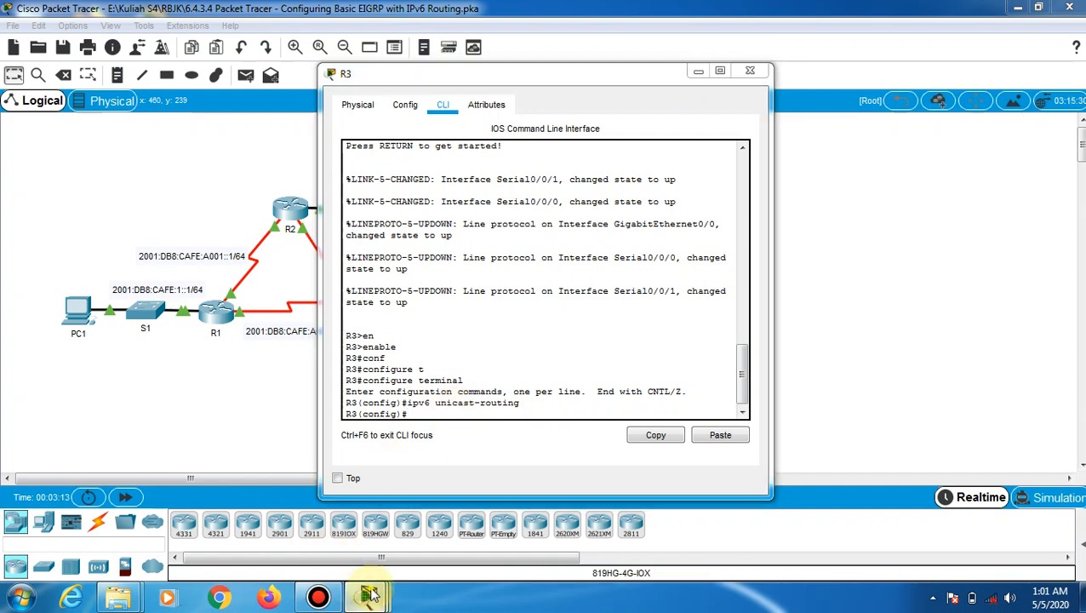
Bring the PT Activity instructions forward and move them right, beside the R3 console
mouse_move(366, 596)
left_click(136, 477)
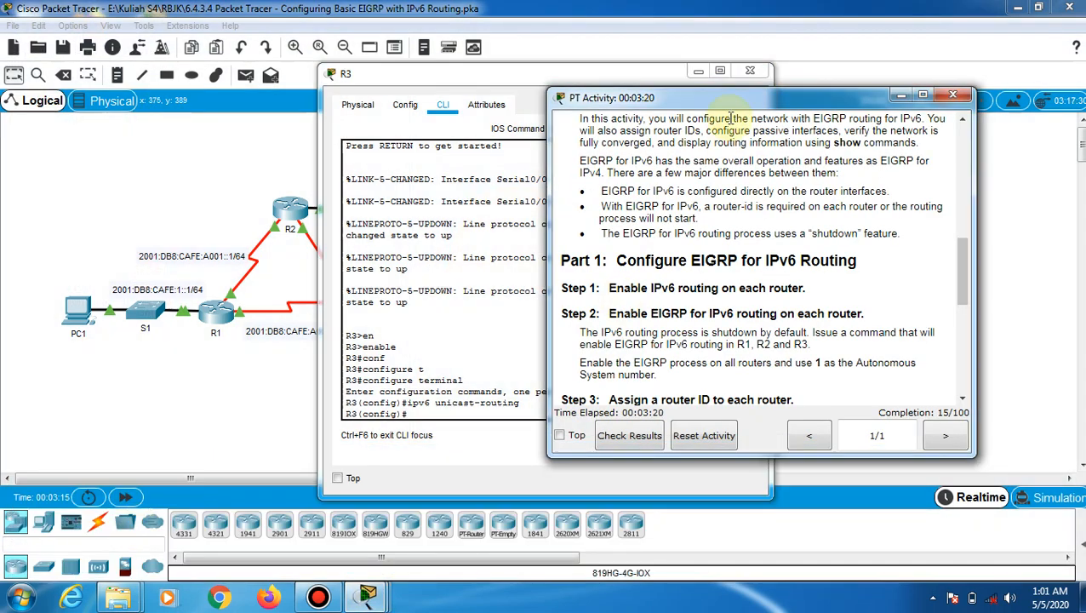
left_click_drag(730, 100, 822, 81)
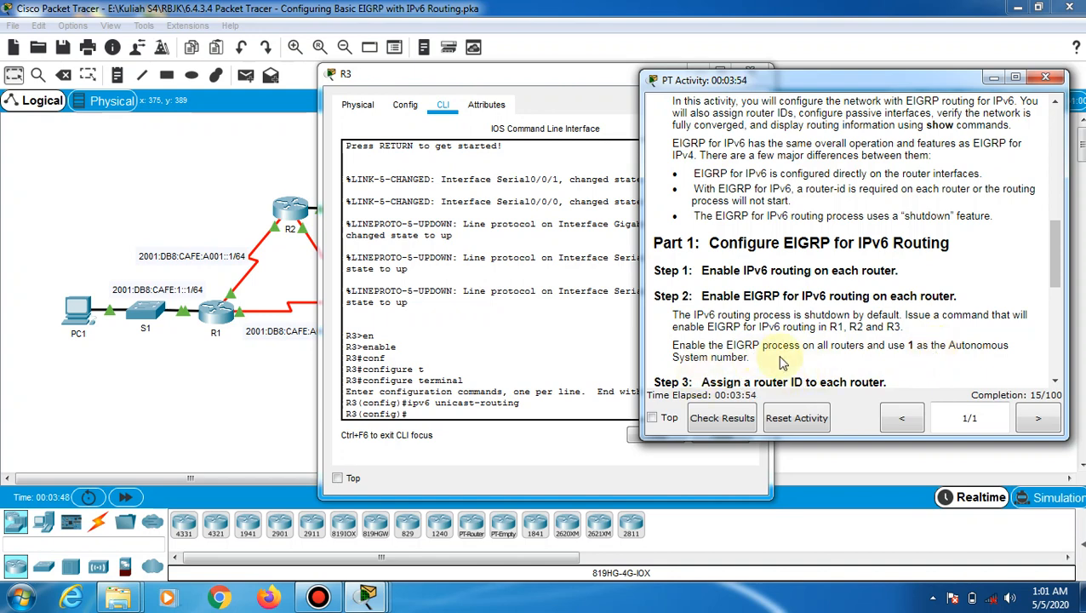
Enter ipv6 router eigrp 1 on R1's console, then switch to router R2
left_click(213, 315)
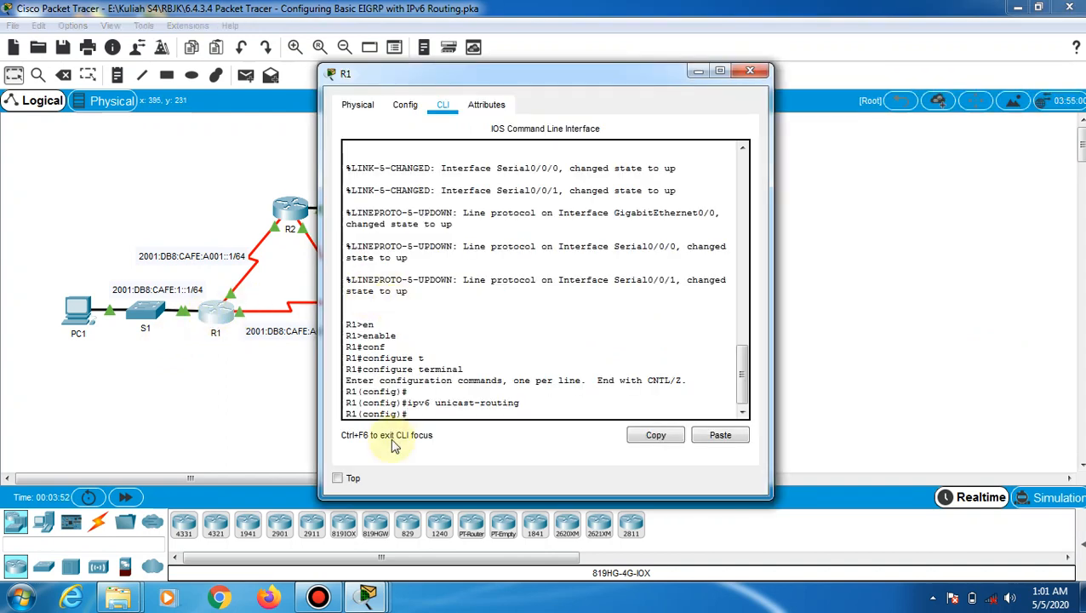
left_click(413, 415)
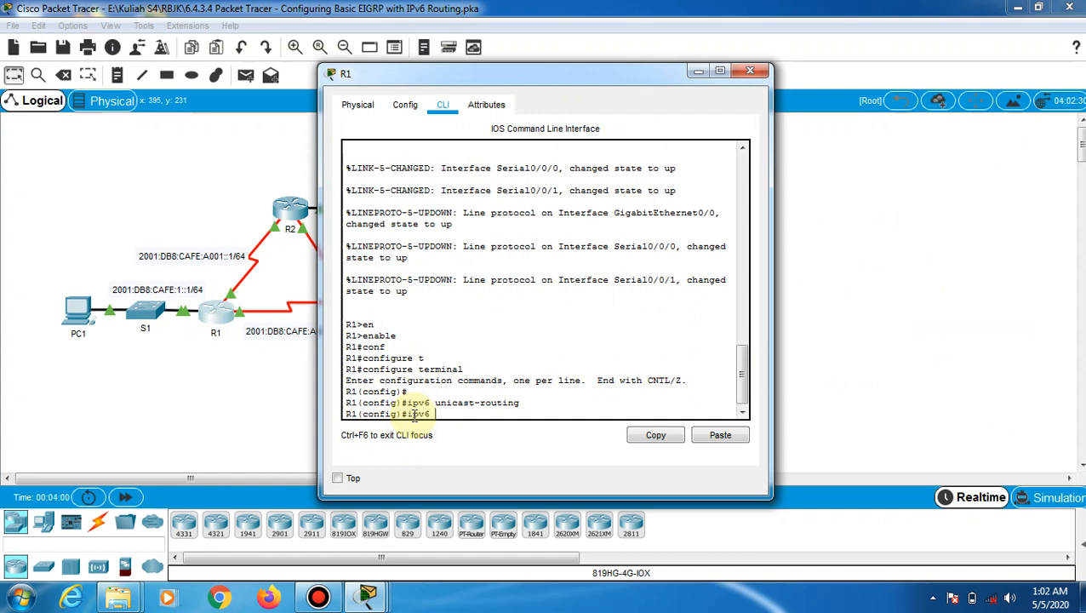
type("ter eigrp 1")
key("Return")
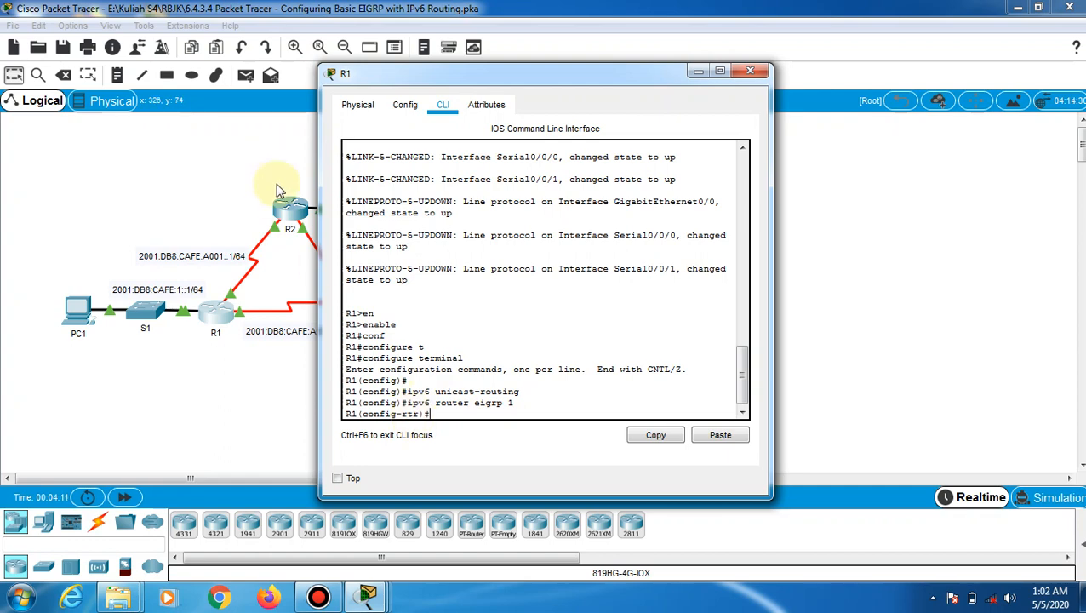
left_click(298, 212)
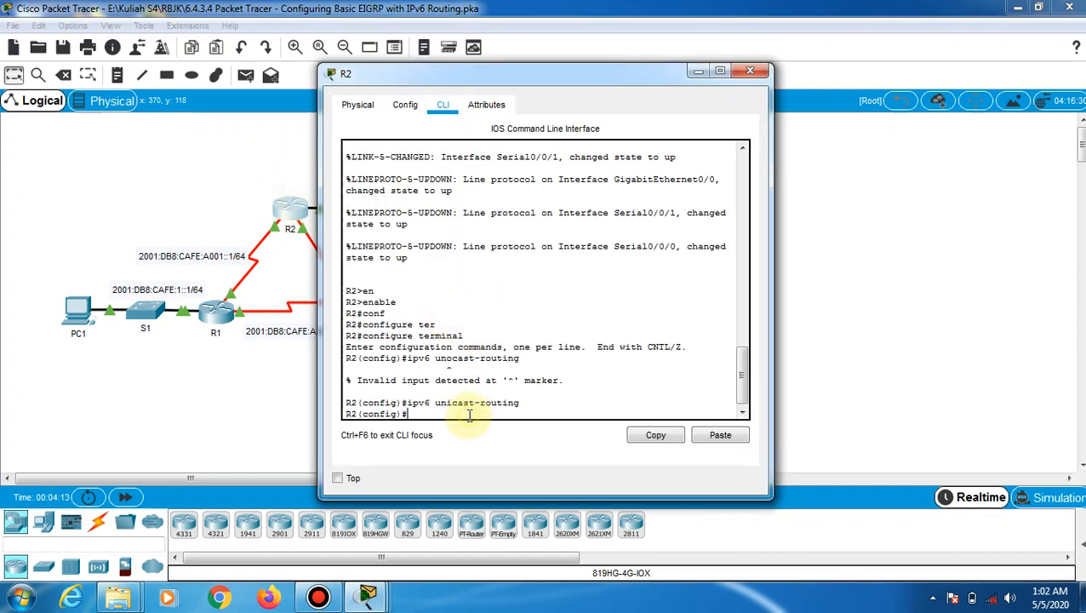
On R2, fix the rejected 'ipv6 router eigrp1' to 'ipv6 router eigrp 1', then open R3
type("pv6 router eigrp1")
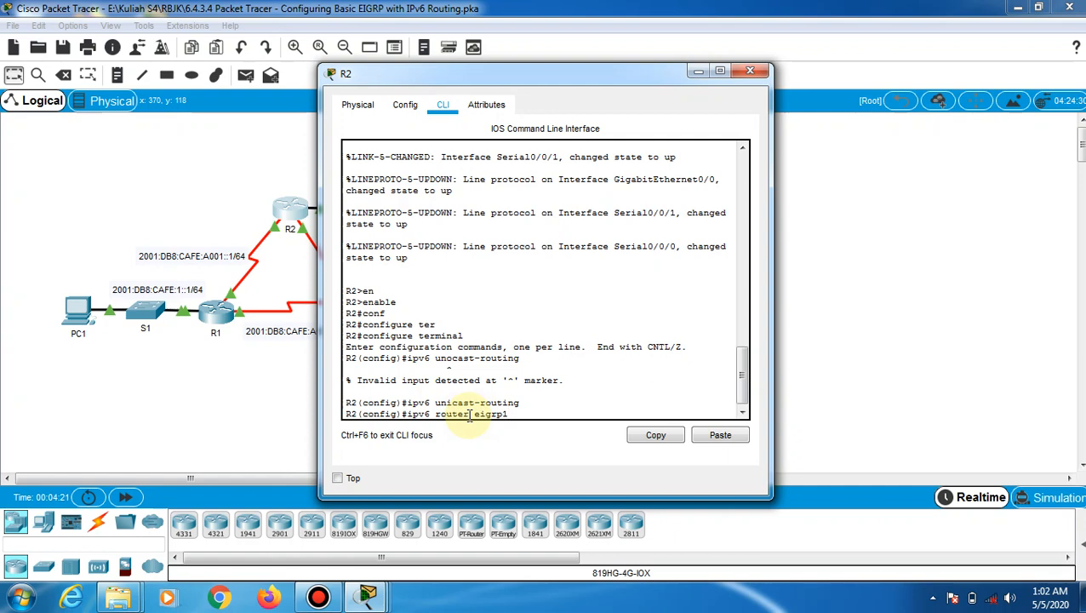
key("Return")
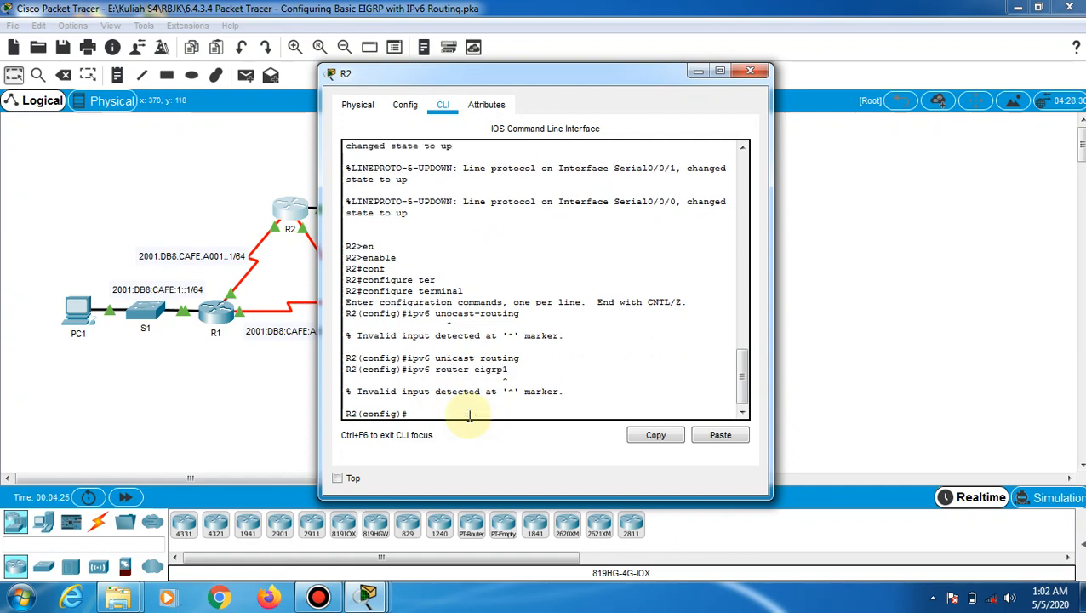
key("Up")
key("BackSpace")
type("1")
key("Return")
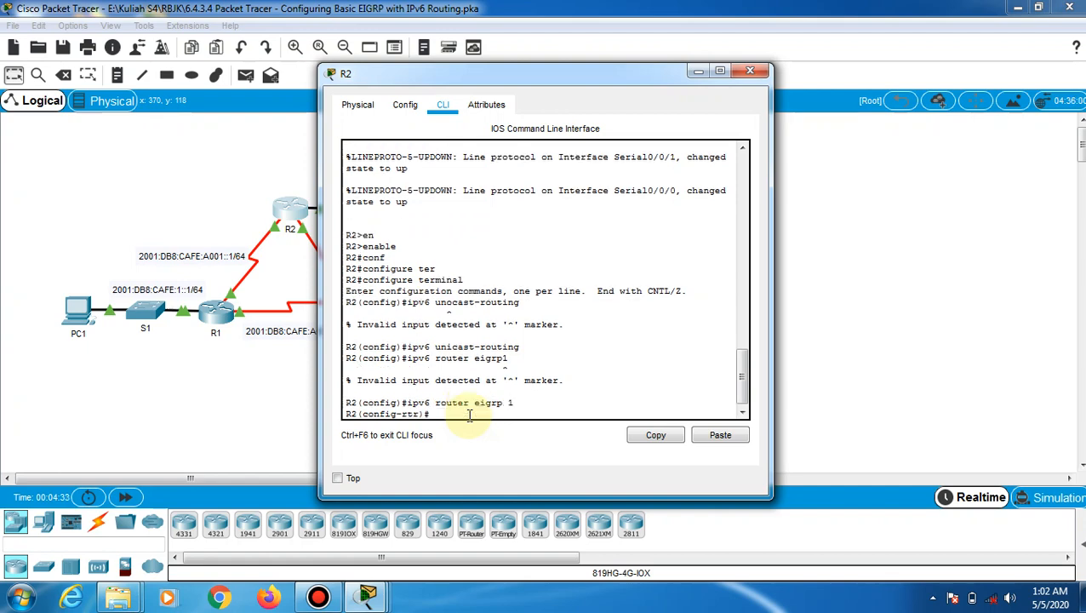
left_click(323, 383)
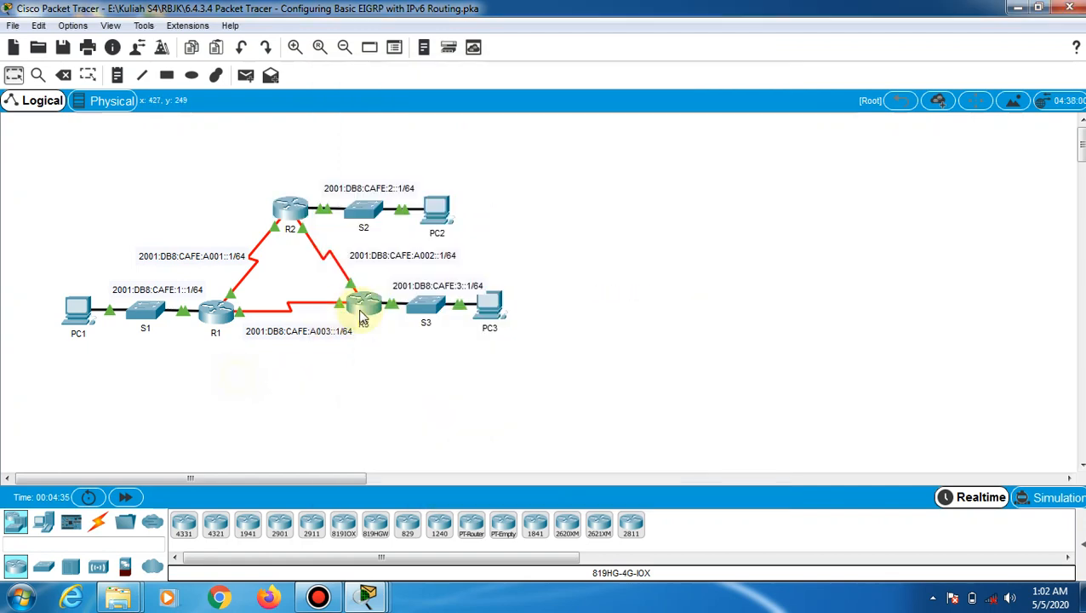
left_click(361, 309)
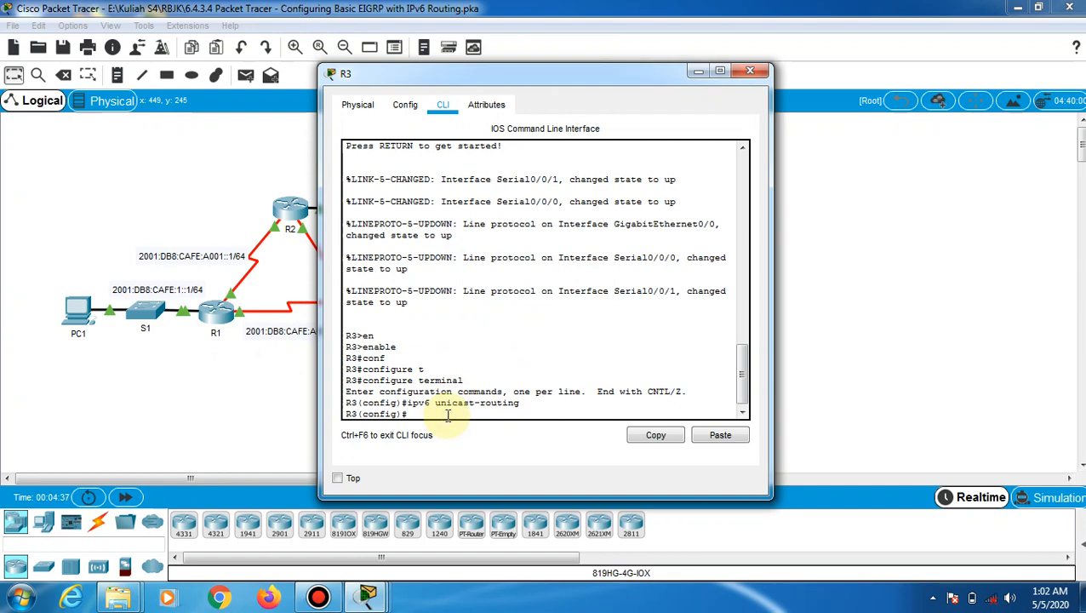
Enter ipv6 router eigrp 1 on R3 and bring the activity instructions back up
type("ipv6 router eigrp 1")
key("Return")
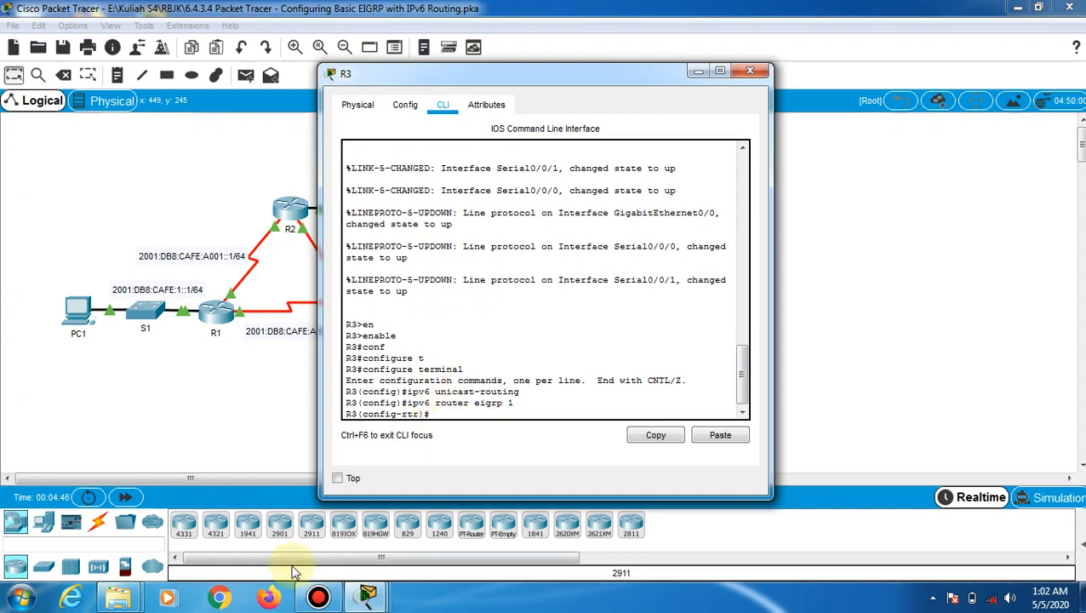
mouse_move(366, 600)
left_click(165, 460)
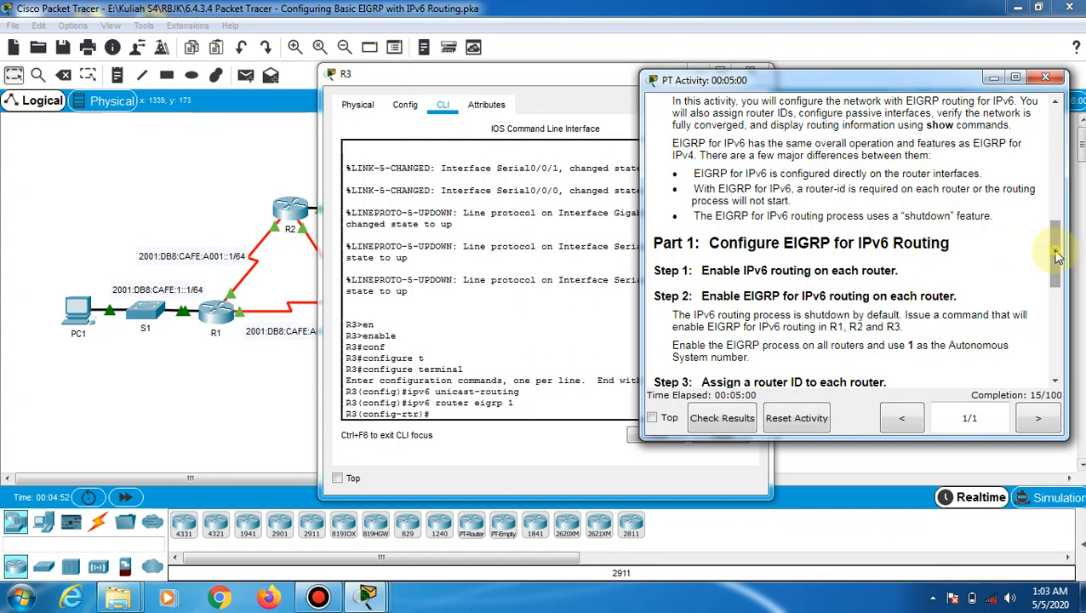
Note that the EIGRP process 'is shutdown', close R3's window and reopen R1
left_click_drag(1058, 245, 1058, 279)
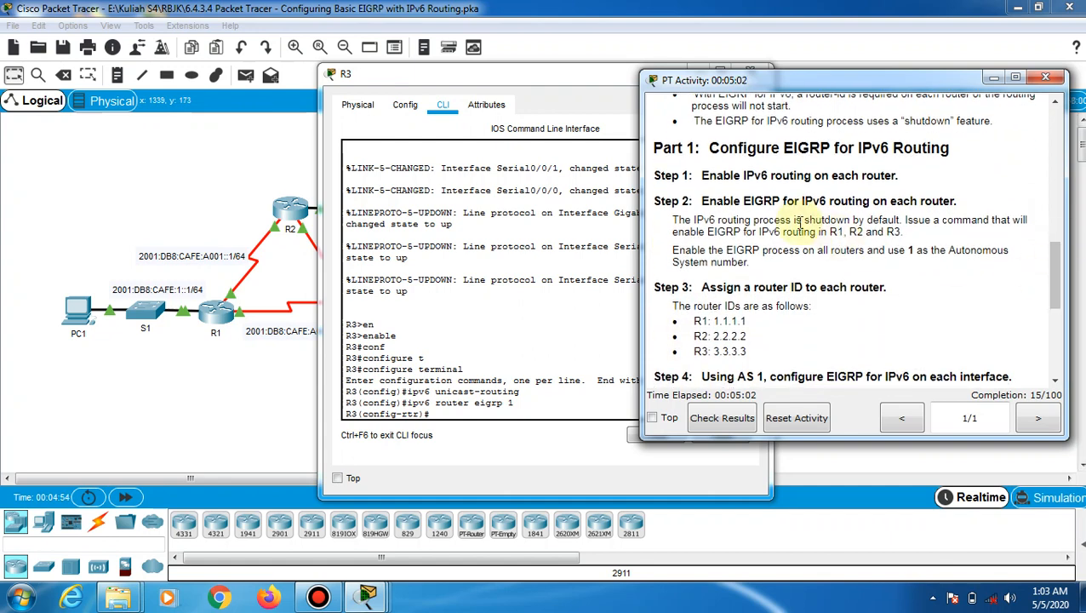
left_click_drag(794, 220, 849, 220)
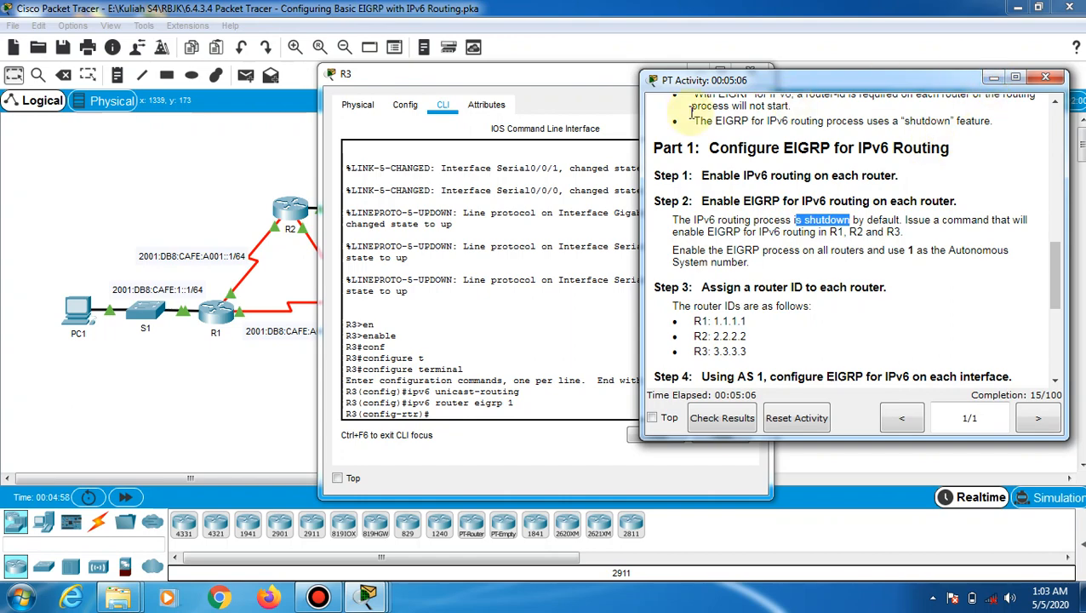
left_click(703, 70)
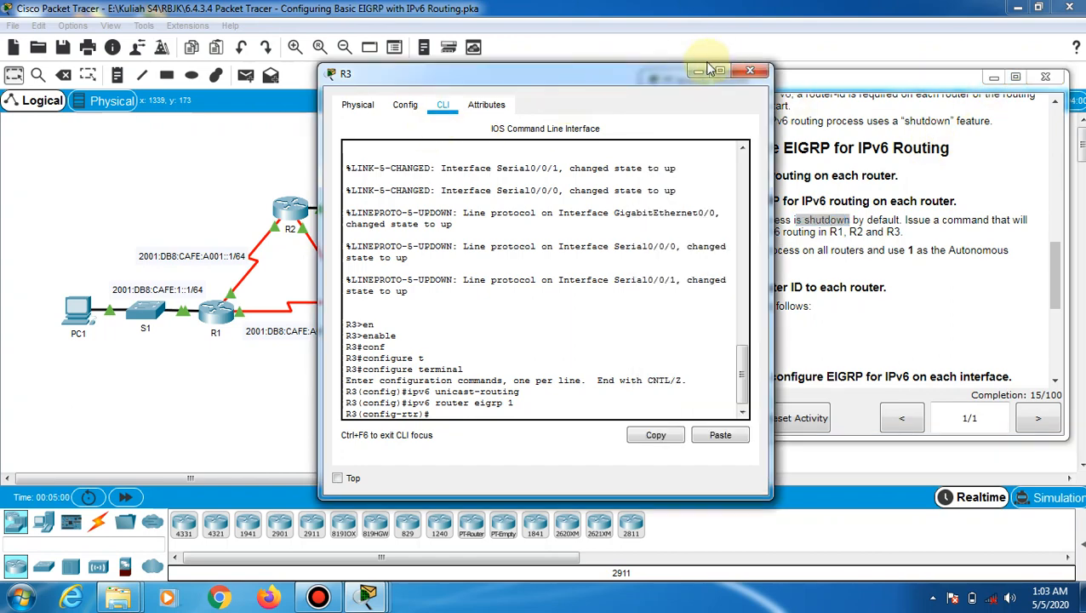
left_click(751, 73)
left_click(217, 312)
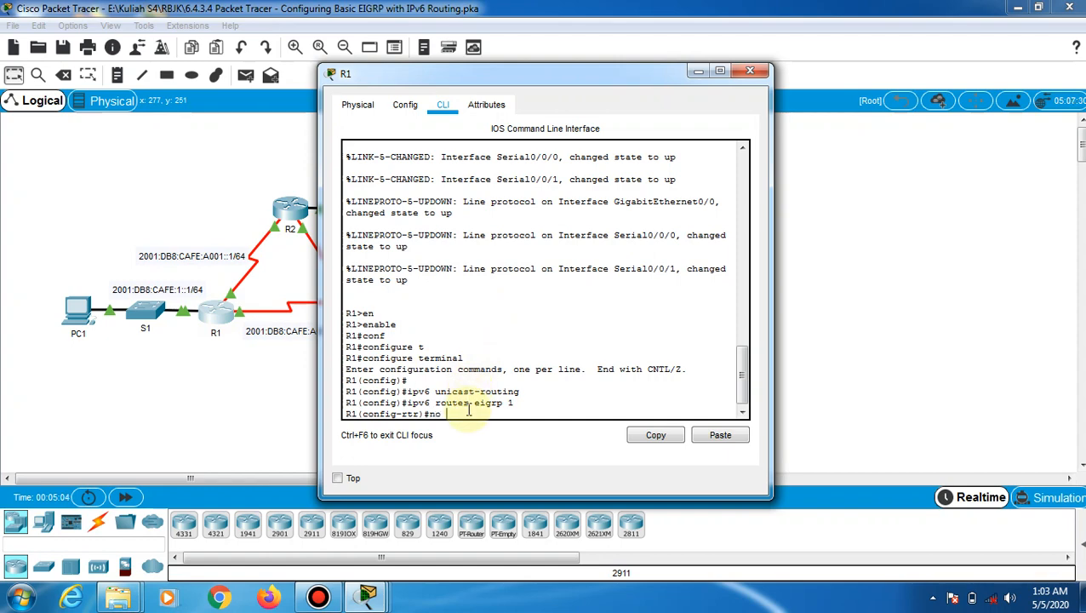
Enter no shutdown under EIGRP process 1 on R1, R2 and R3
type("utdown")
key("Return")
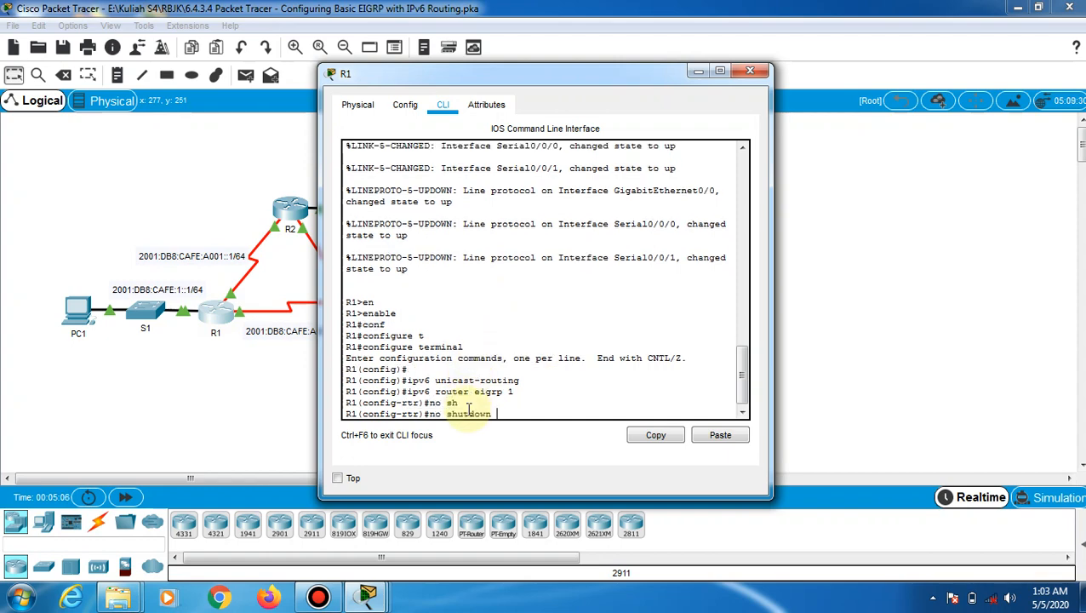
left_click(288, 206)
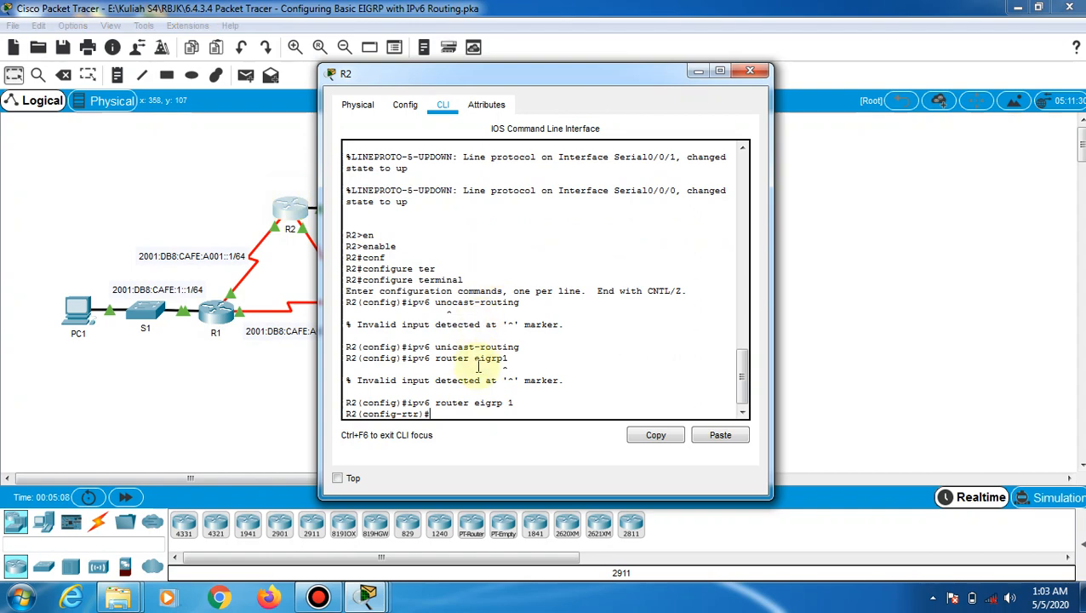
type("no")
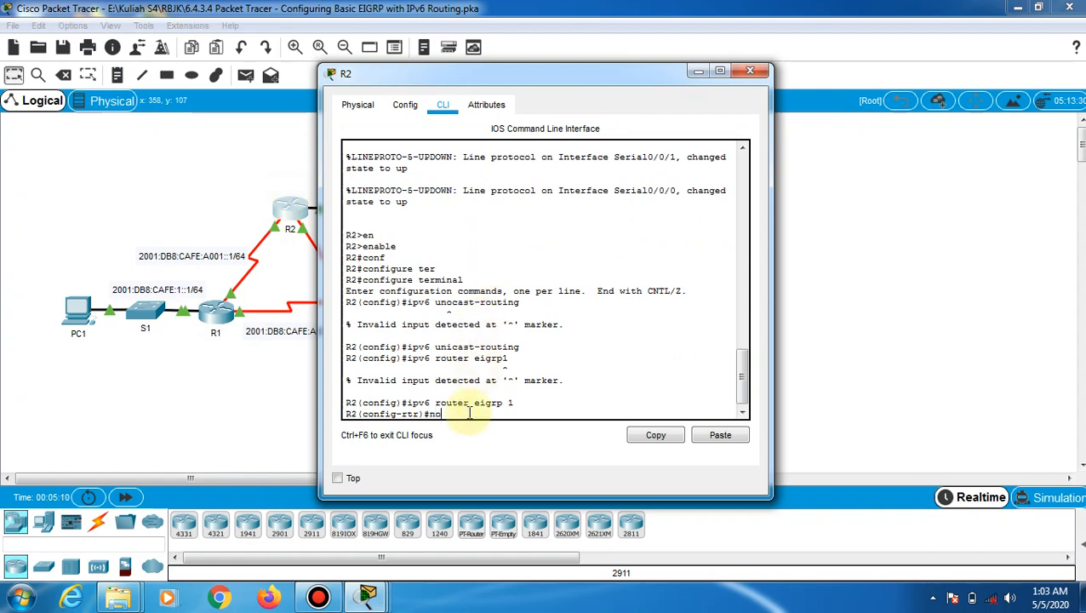
type(" sh")
key("Tab")
key("Return")
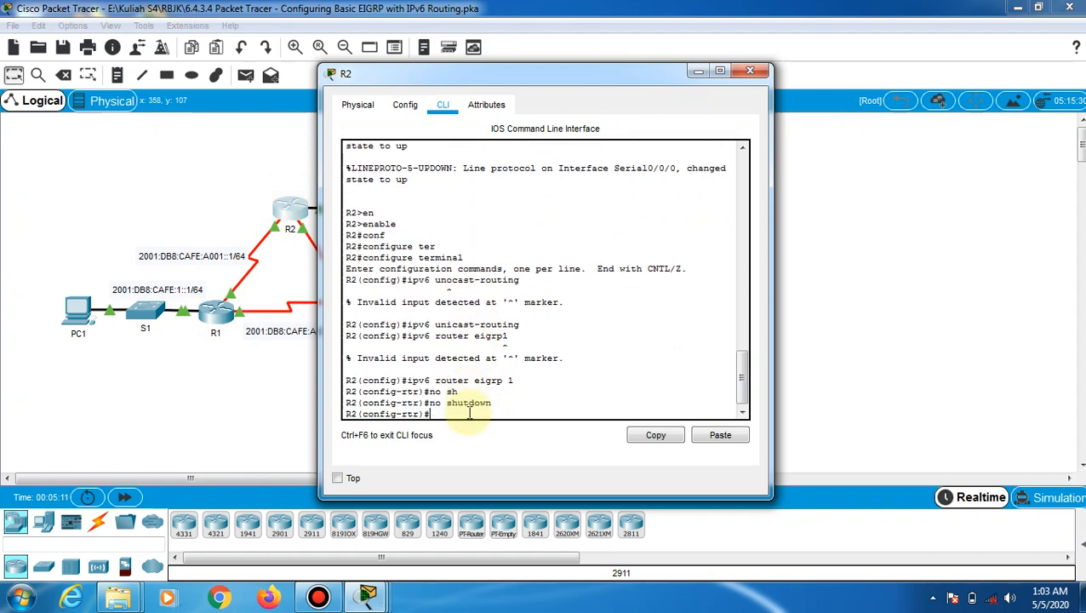
left_click(245, 467)
left_click(372, 309)
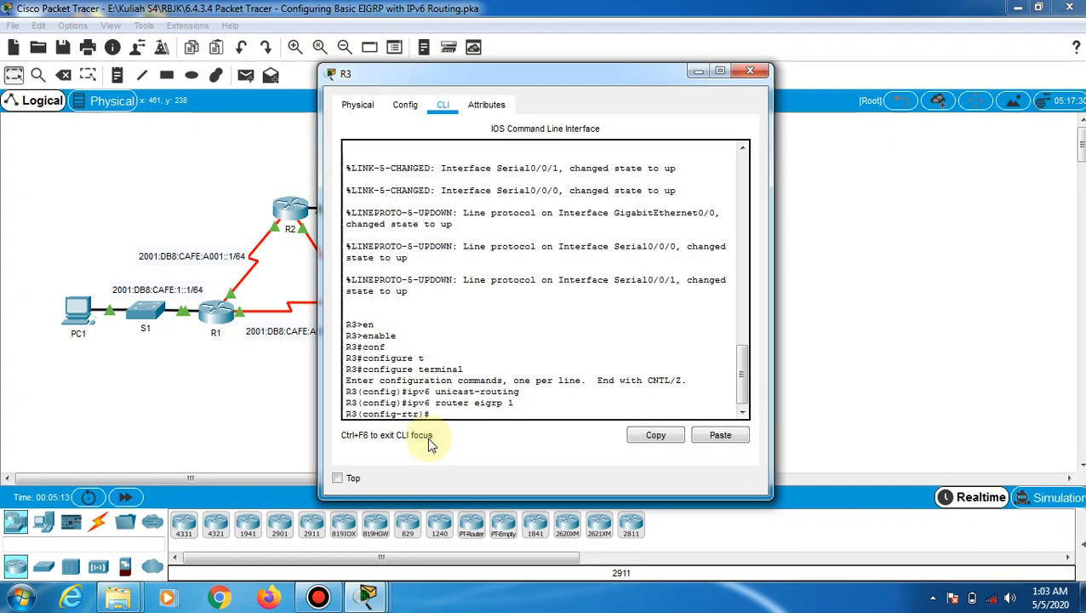
type("no ")
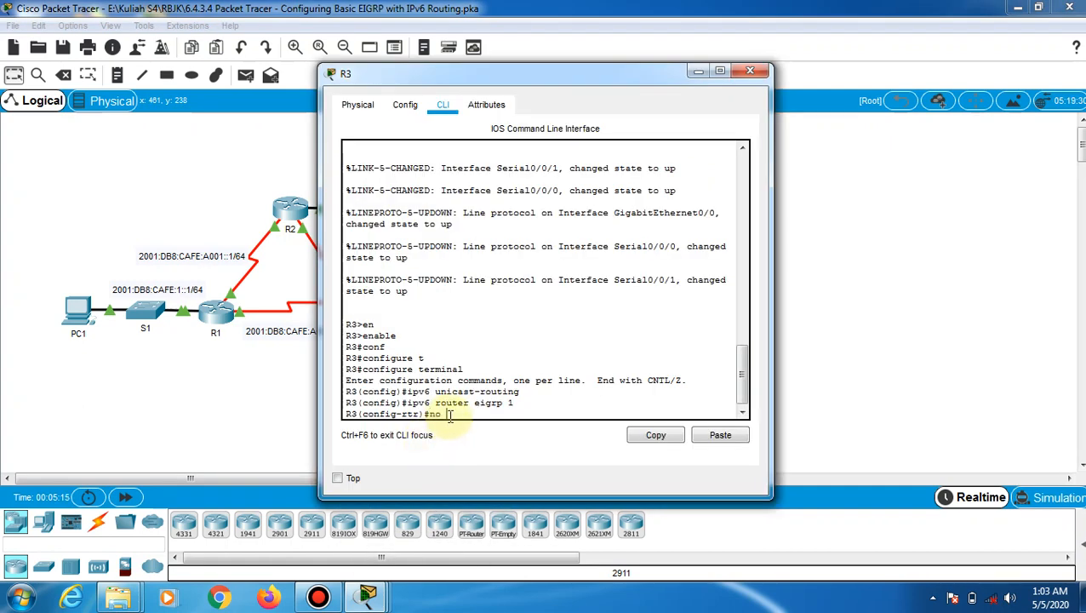
type("sh")
key("Tab")
key("Return")
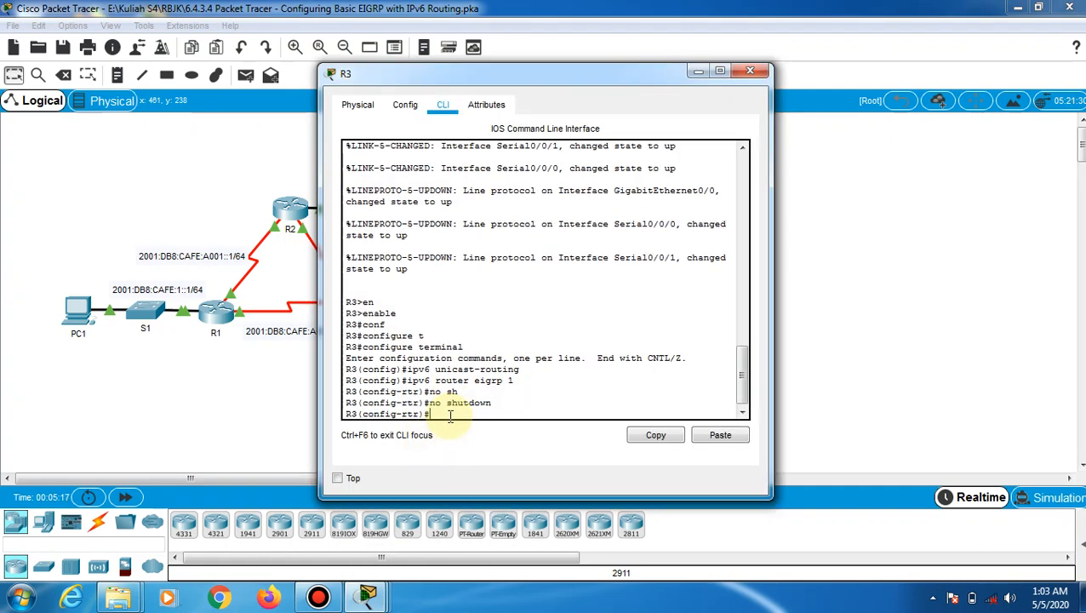
Look up router IDs 1.1.1.1, 2.2.2.2 and 3.3.3.3 in the activity instructions, then return to R1
mouse_move(368, 596)
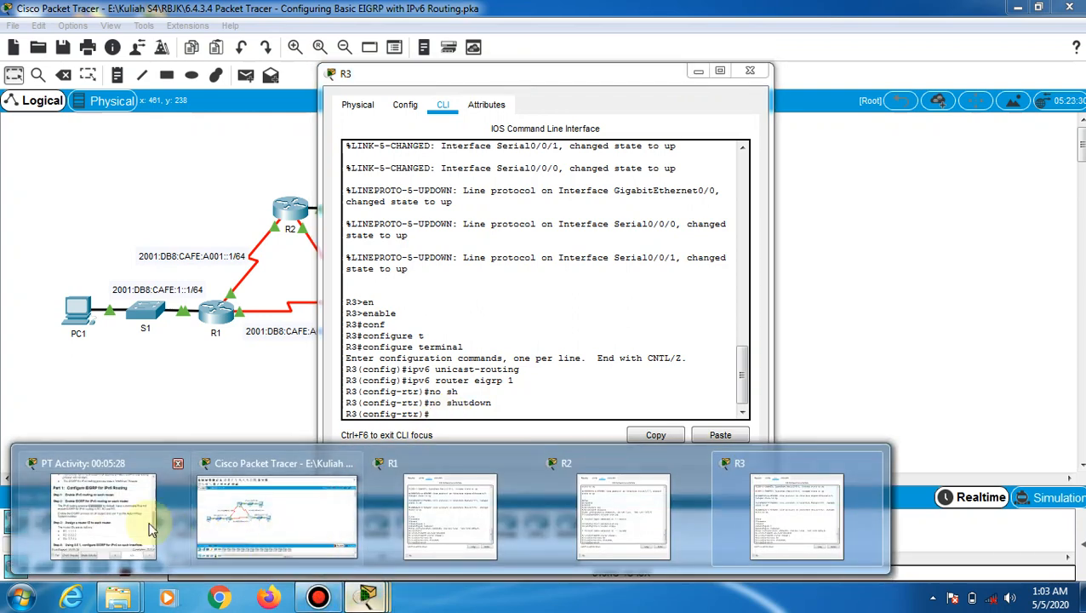
left_click(128, 489)
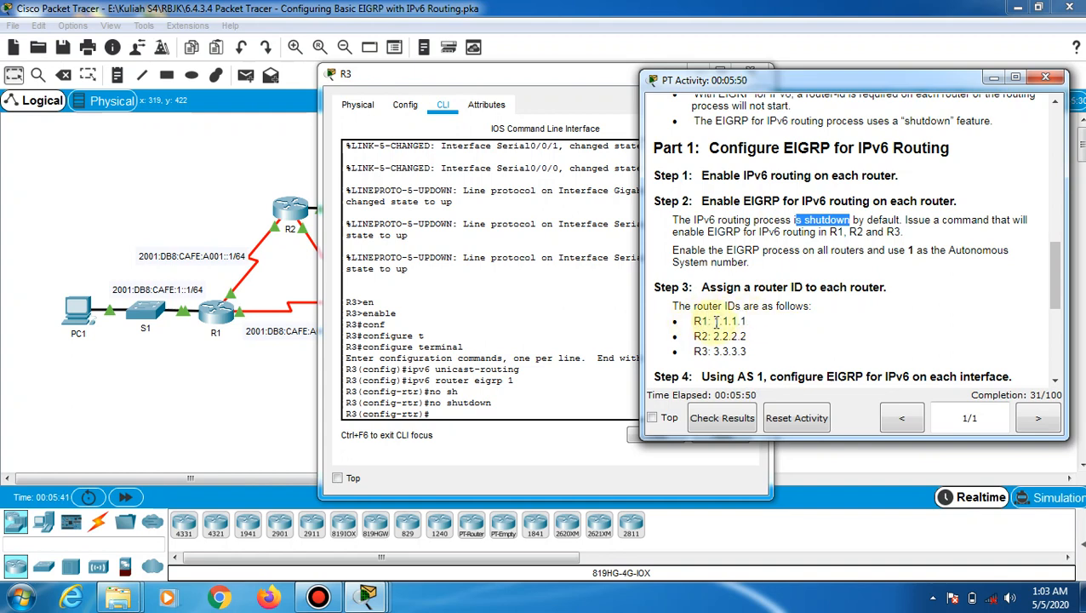
left_click_drag(712, 321, 746, 352)
left_click(757, 321)
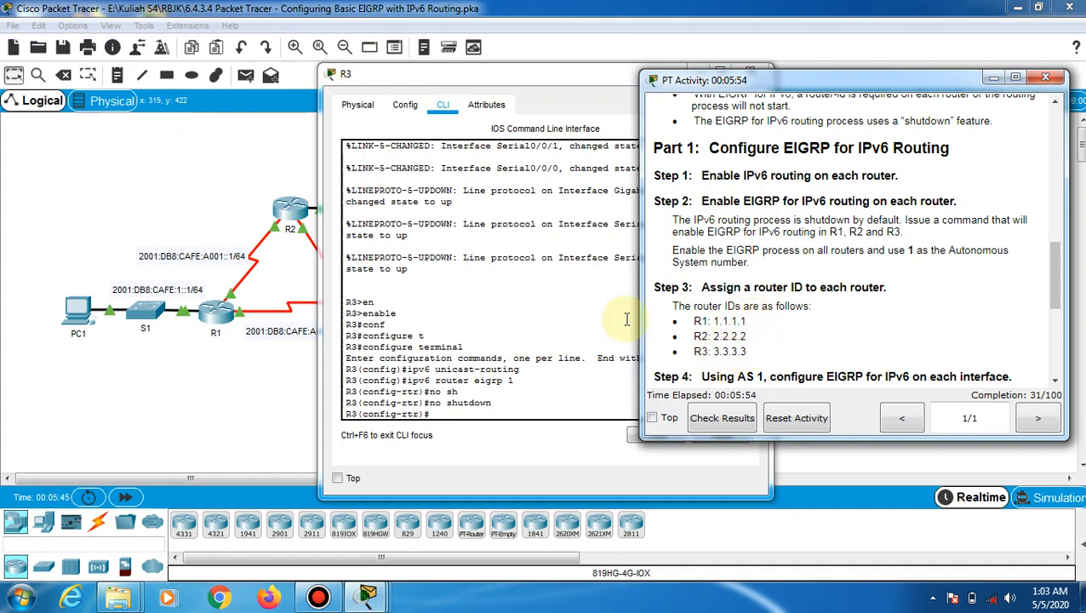
left_click(228, 315)
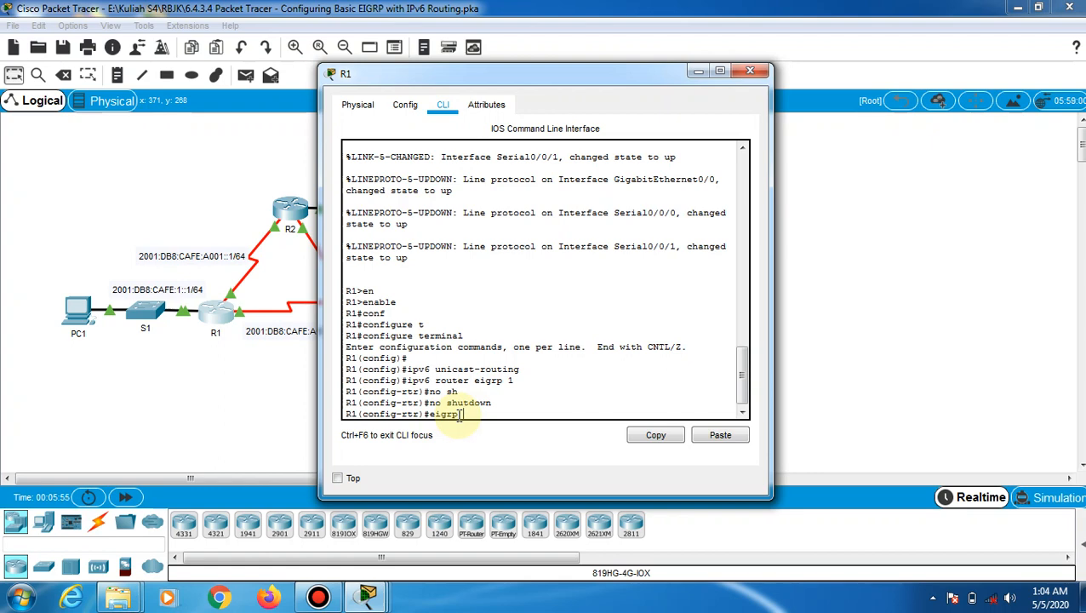
Set EIGRP router ID 1.1.1.1 on R1, 2.2.2.2 on R2 and 3.3.3.3 on R3
type("router-id 1.1.1.1")
key("Return")
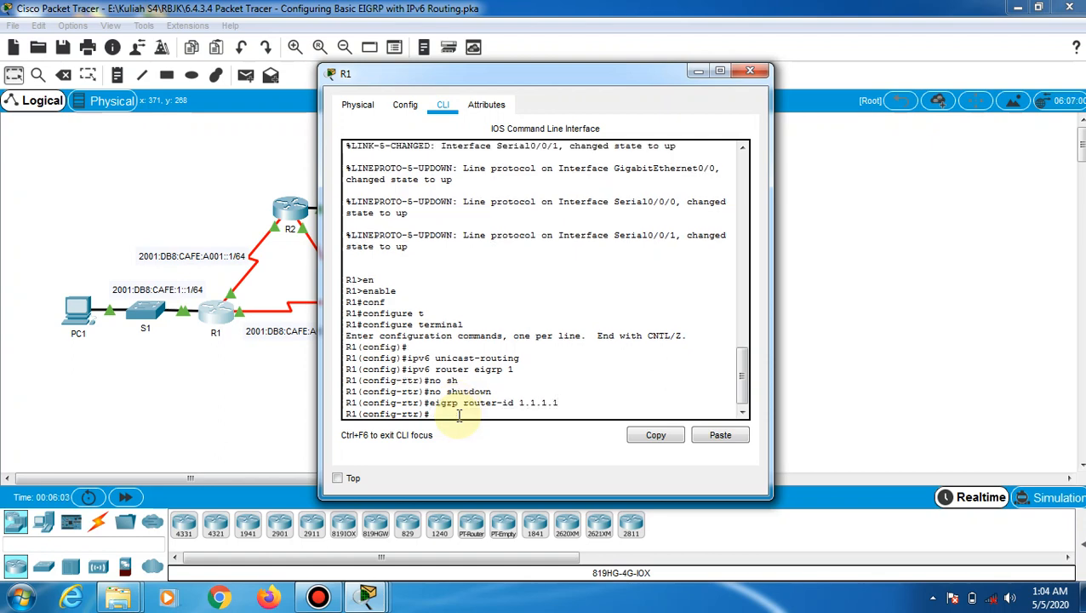
left_click(291, 211)
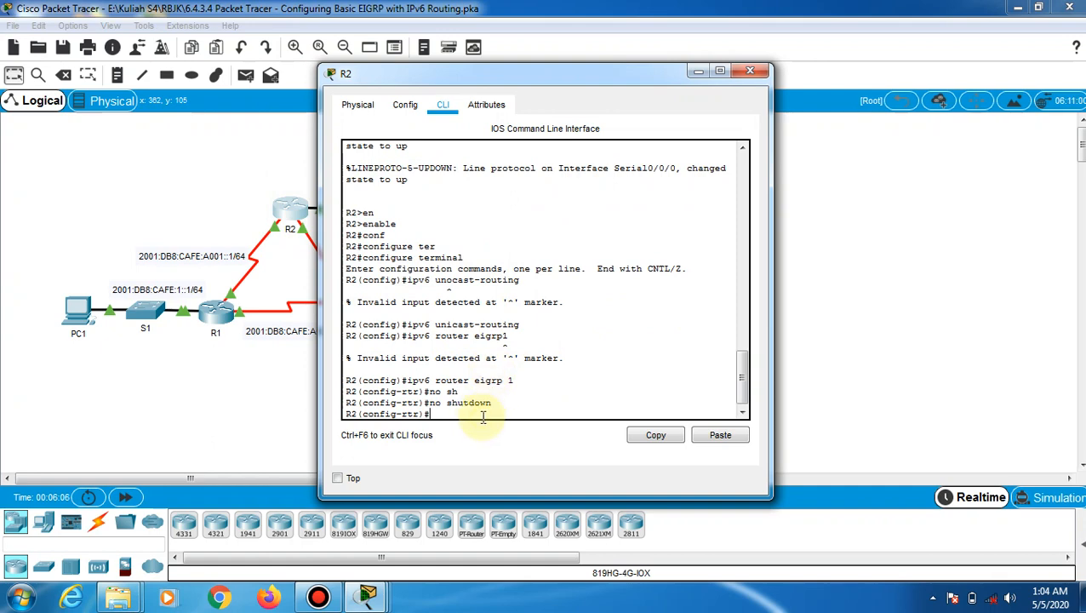
type("eigrp")
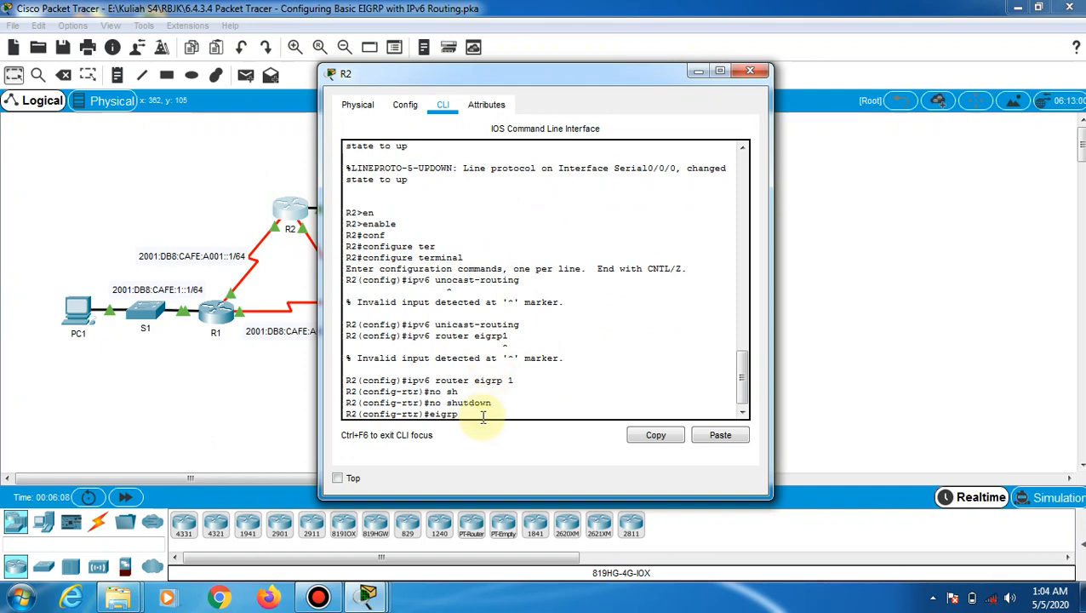
type(" router-id 2.2.2.2")
key("Return")
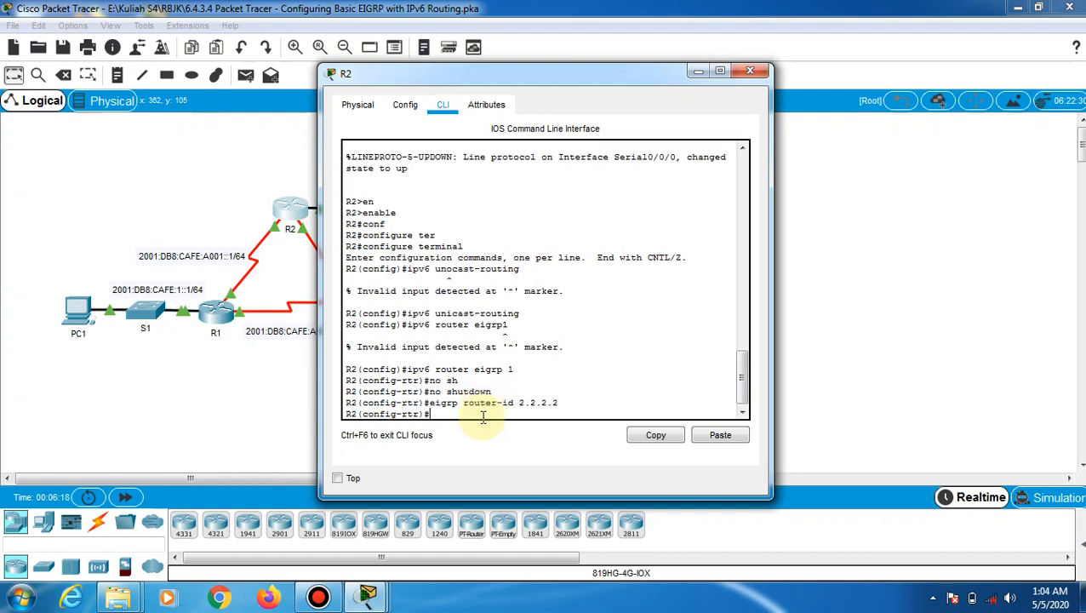
left_click(285, 393)
left_click(370, 307)
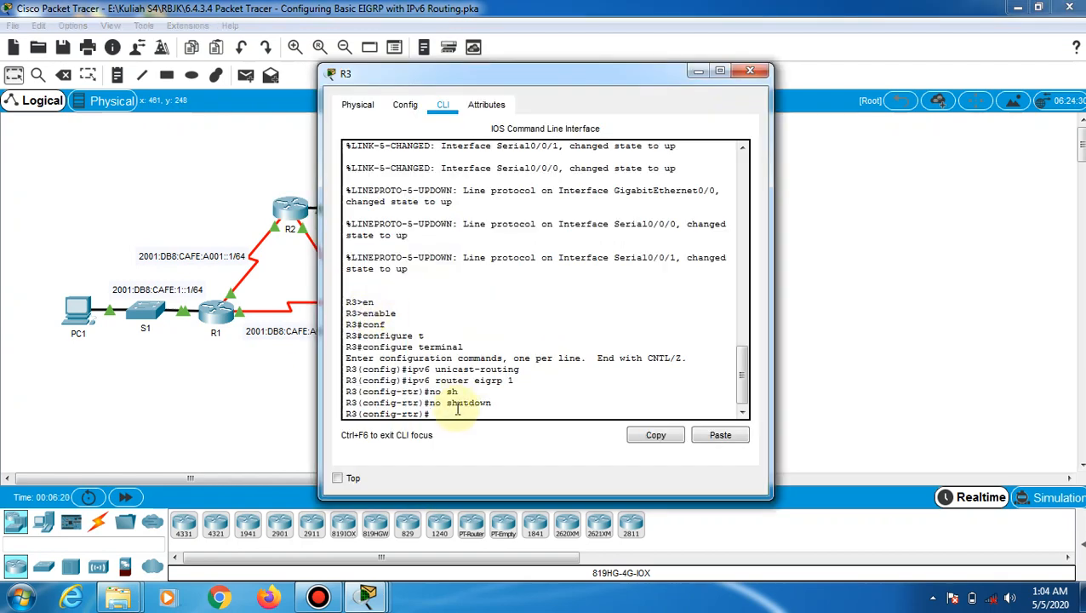
type("eigrp router")
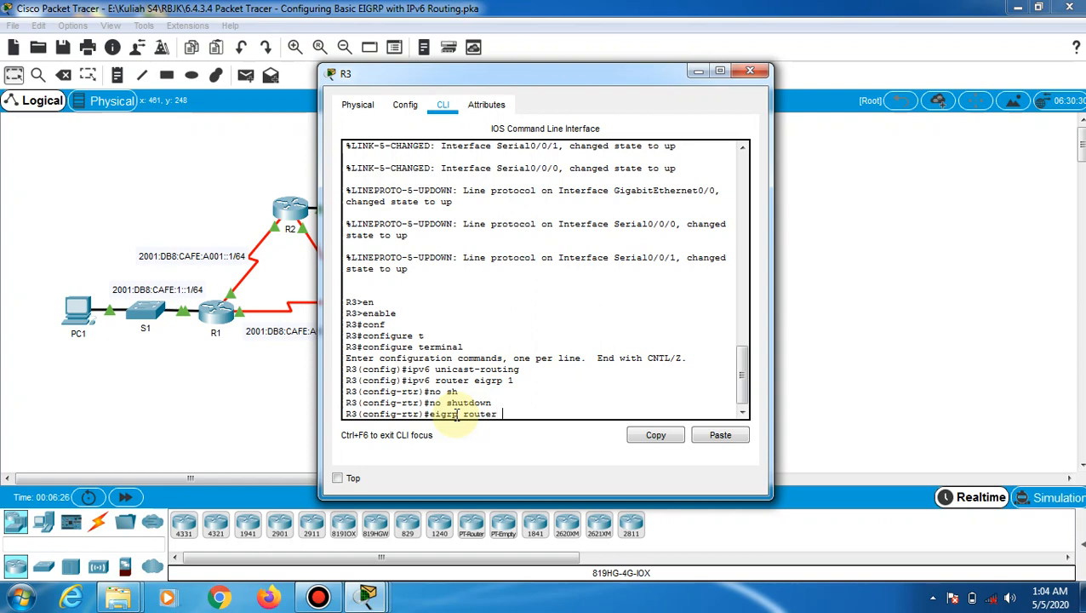
type("-id 3.3.3.3")
key("Return")
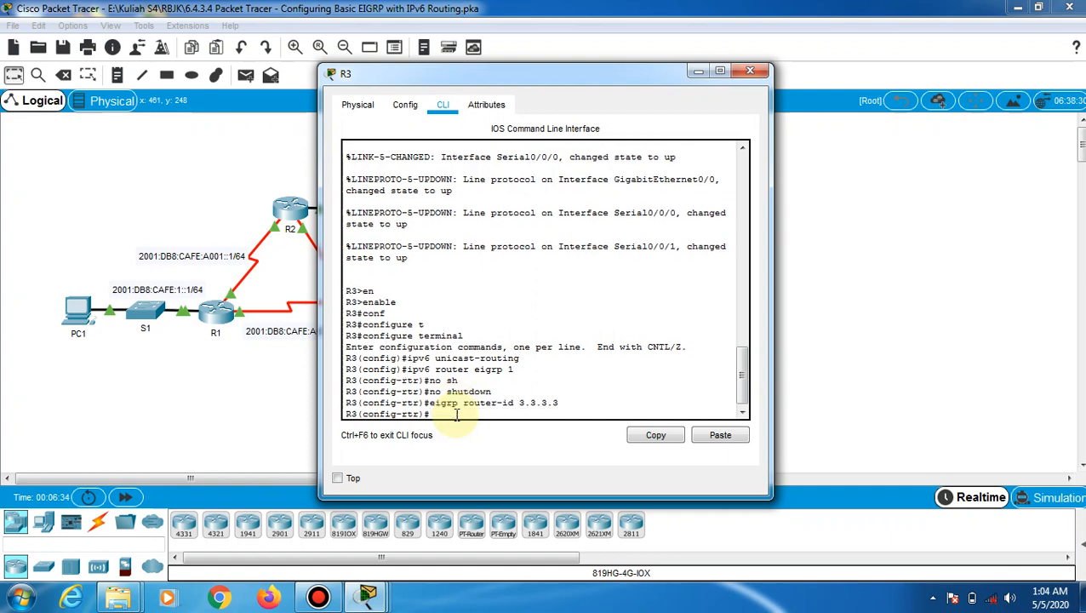
left_click(367, 596)
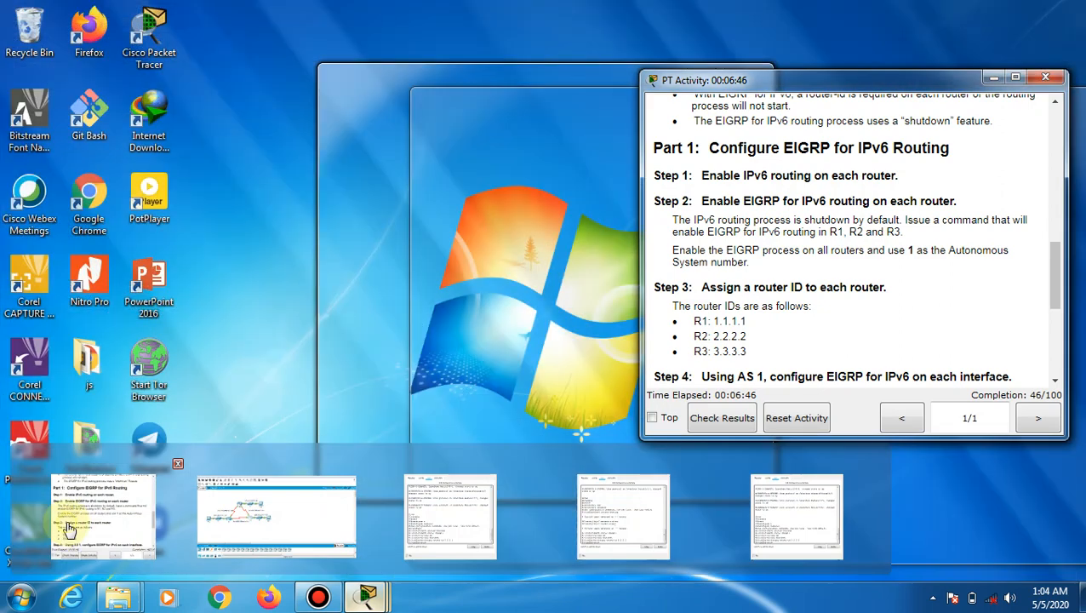
Scroll the activity instructions to Part 2's verification steps, then return to R1's console
left_click(67, 529)
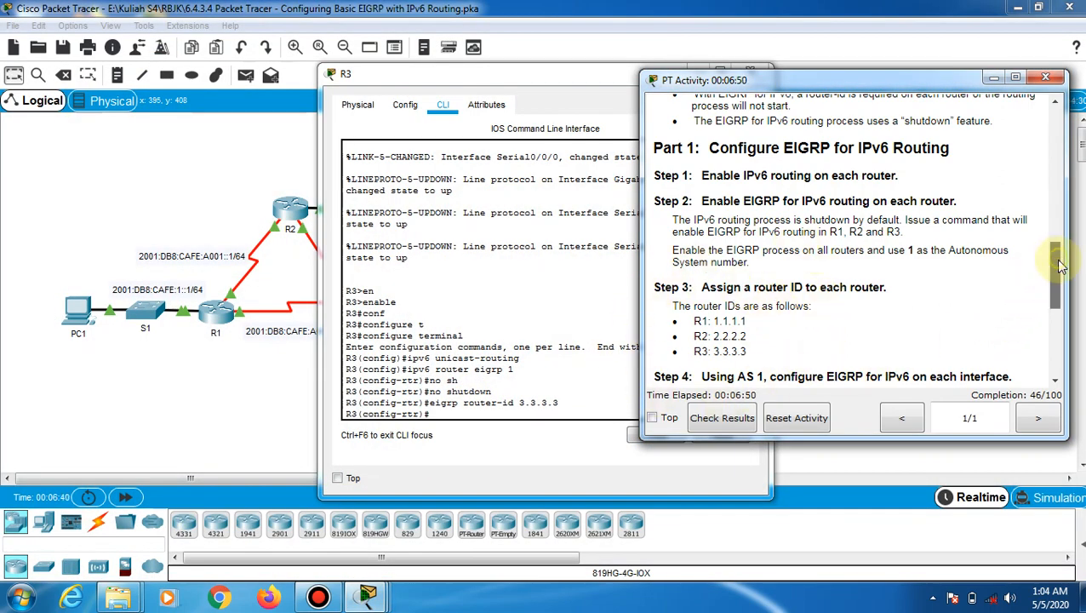
scroll(1061, 267, "down", 5)
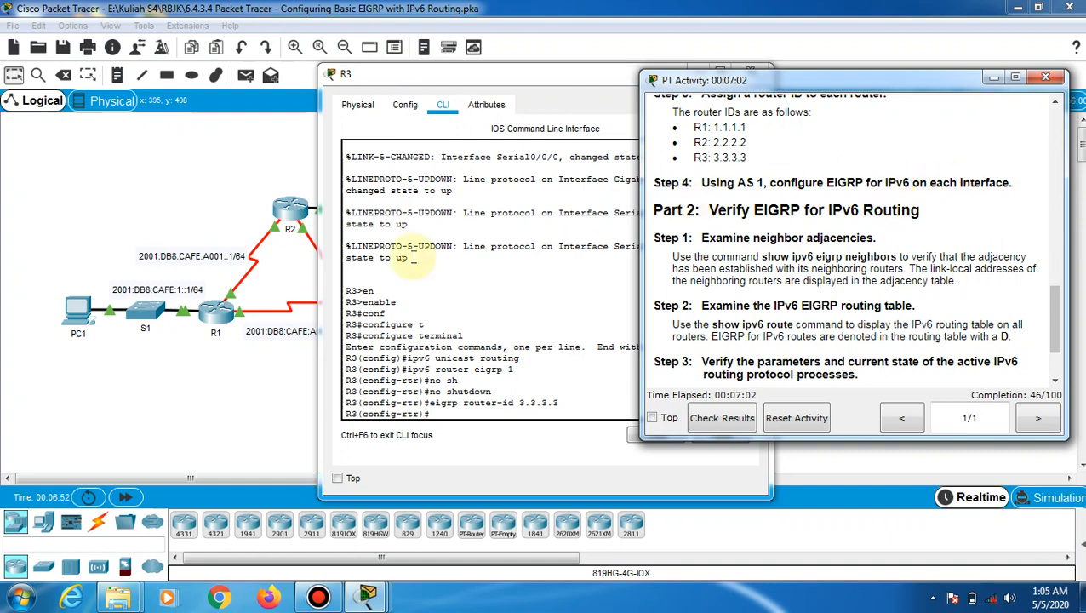
left_click(219, 319)
left_click(219, 319)
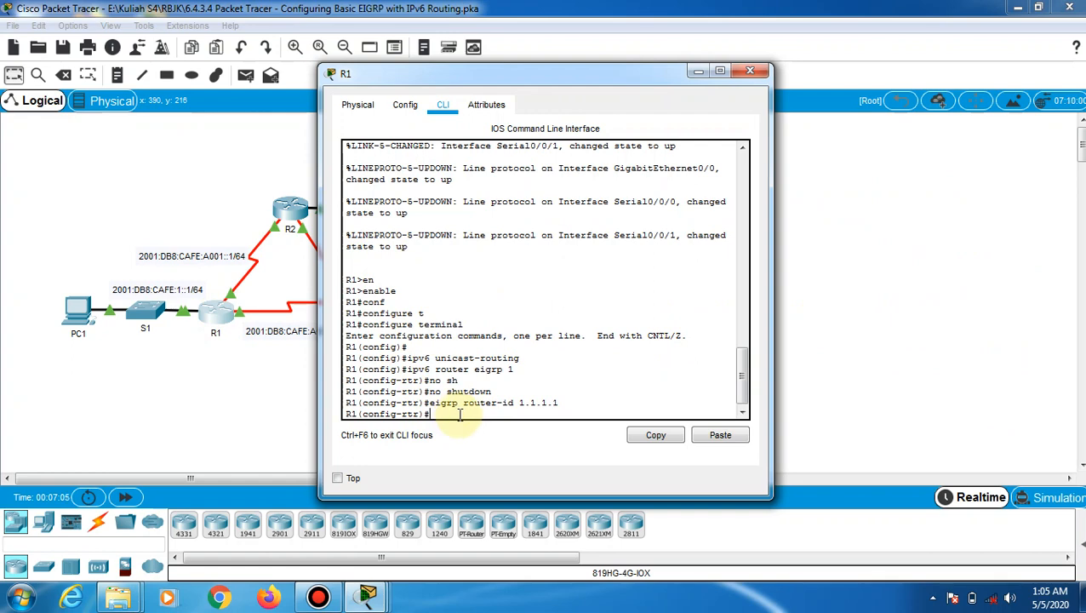
Enable ipv6 eigrp 1 on R1's interface g0/0, correcting the mistyped command
type("exit")
key("Return")
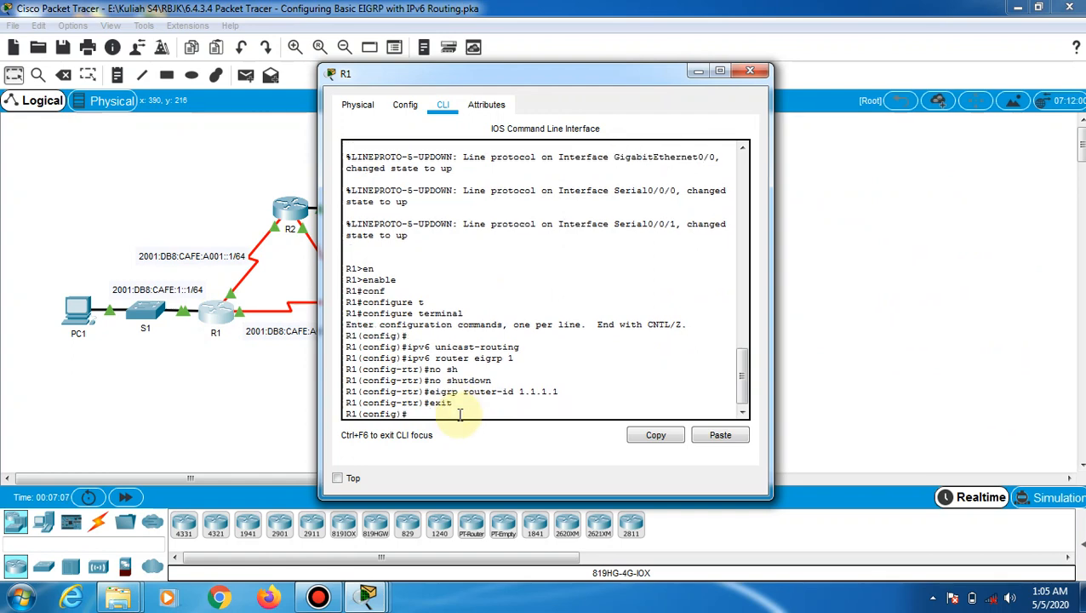
type("in")
key("Tab")
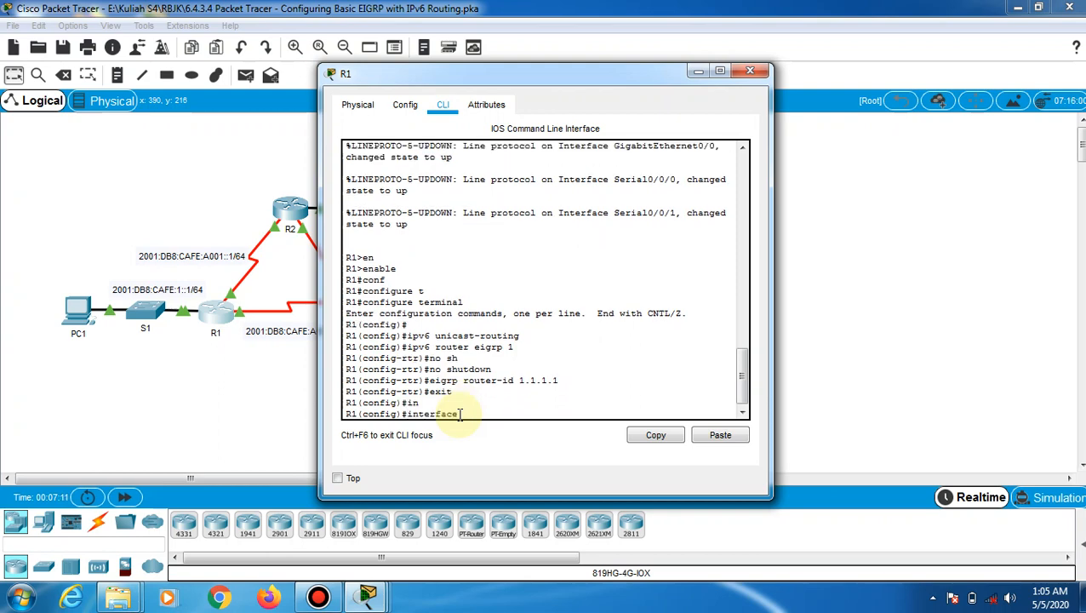
type("g0/0")
key("Return")
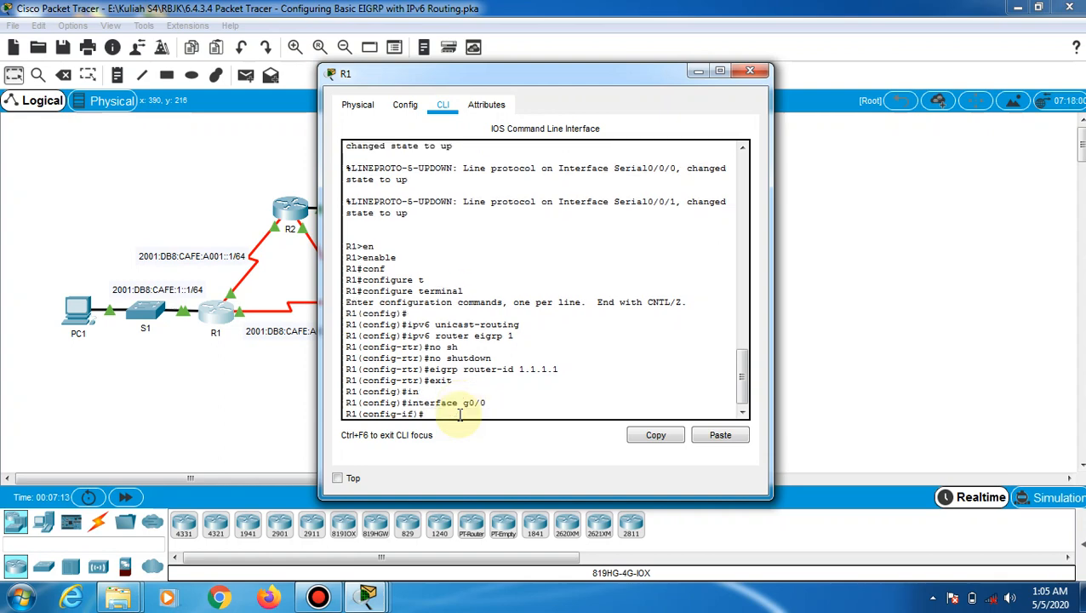
type("ipv6eigrp 1")
key("Return")
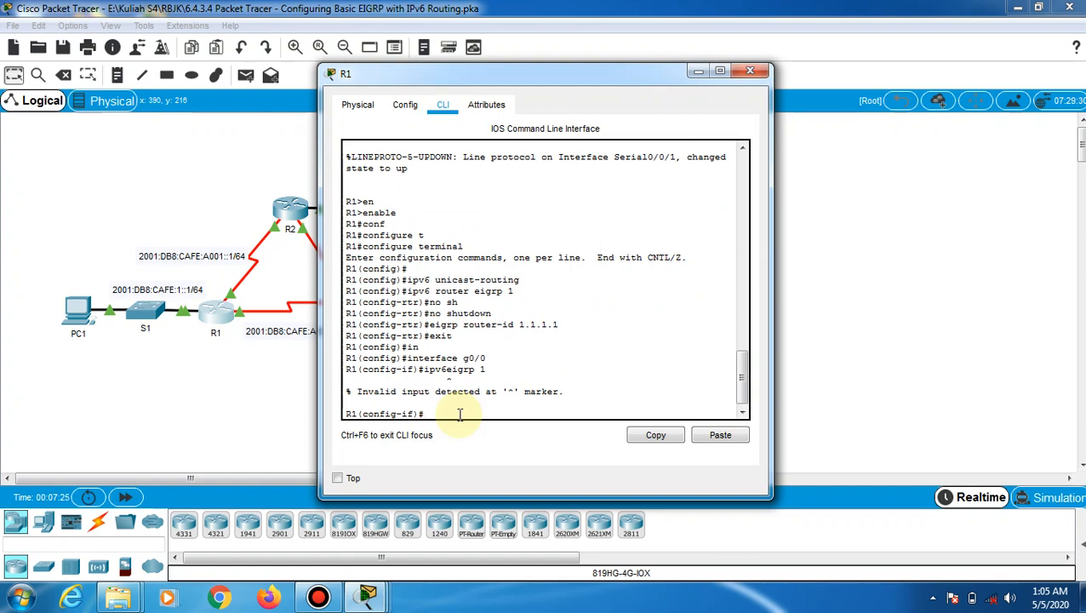
key("Up")
key("Return")
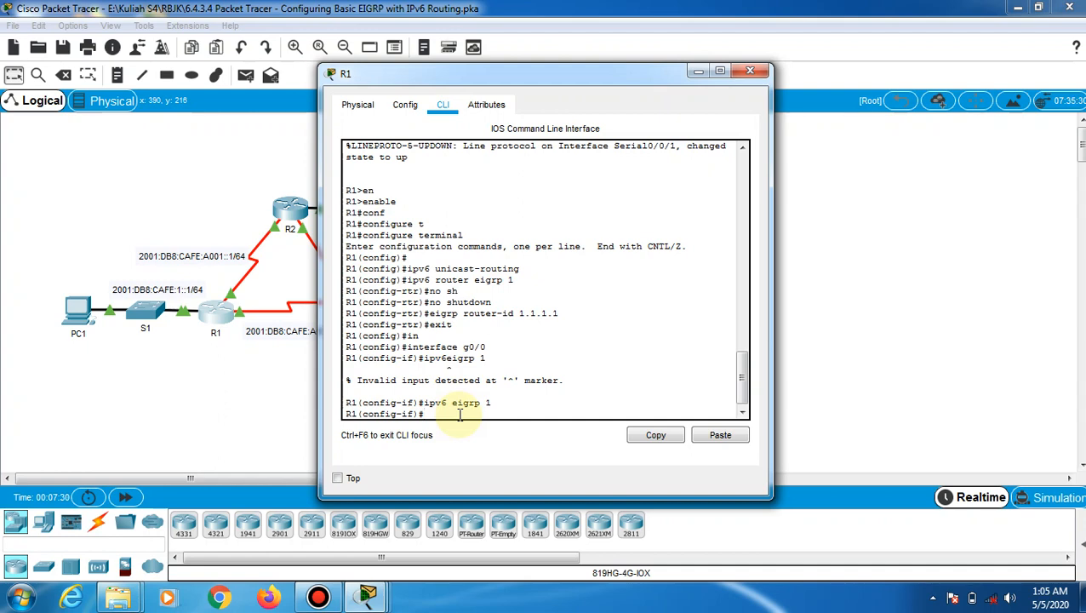
Enable ipv6 eigrp 1 on R1's serial interface s0/0/0
type("exit")
key("Return")
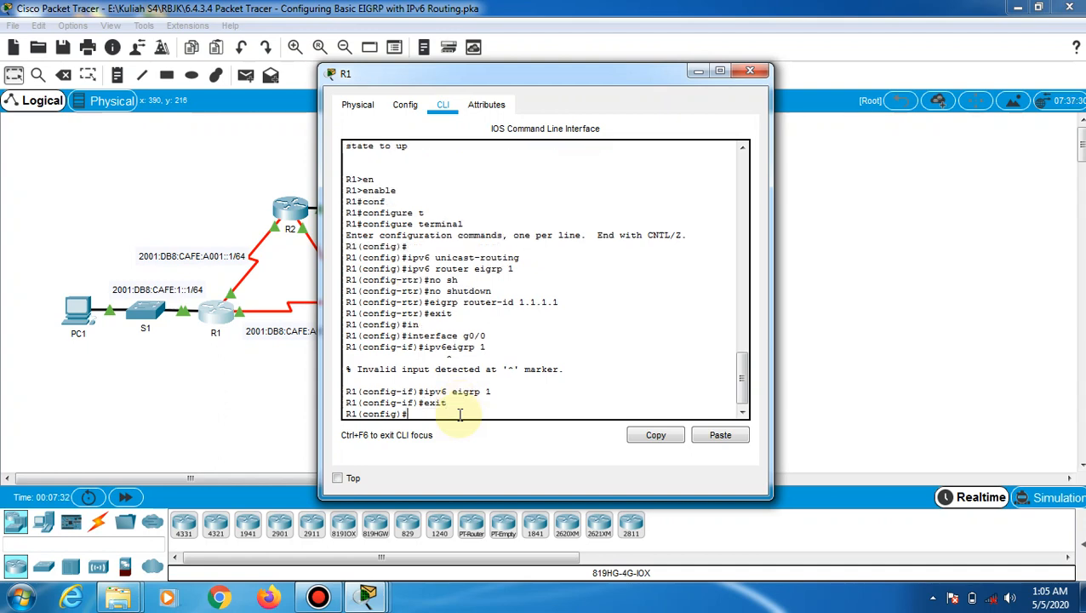
type("in")
key("Tab")
type("s")
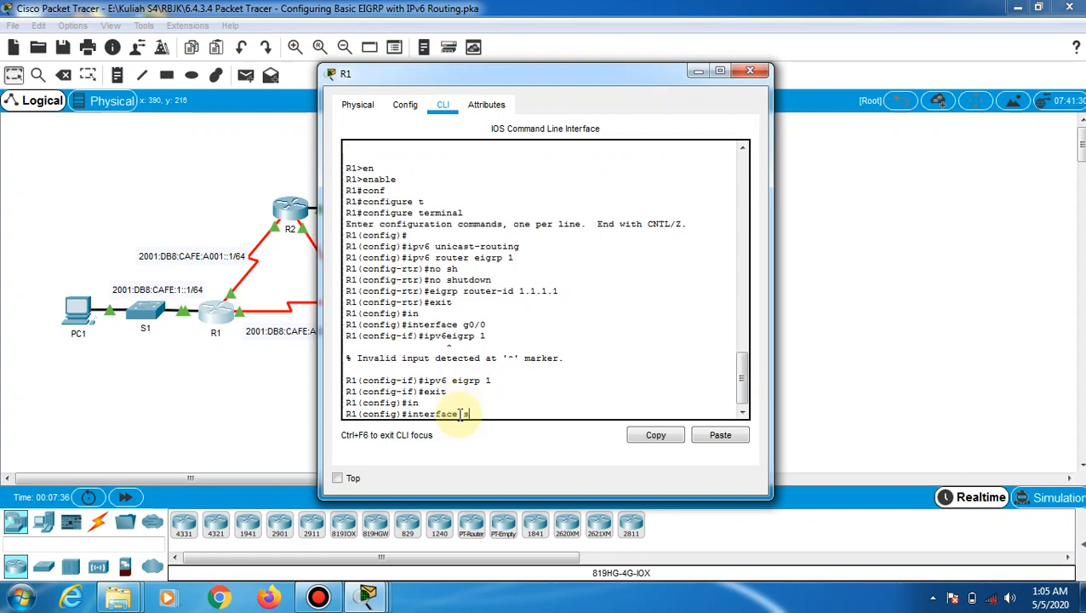
type("0/0/0")
key("Return")
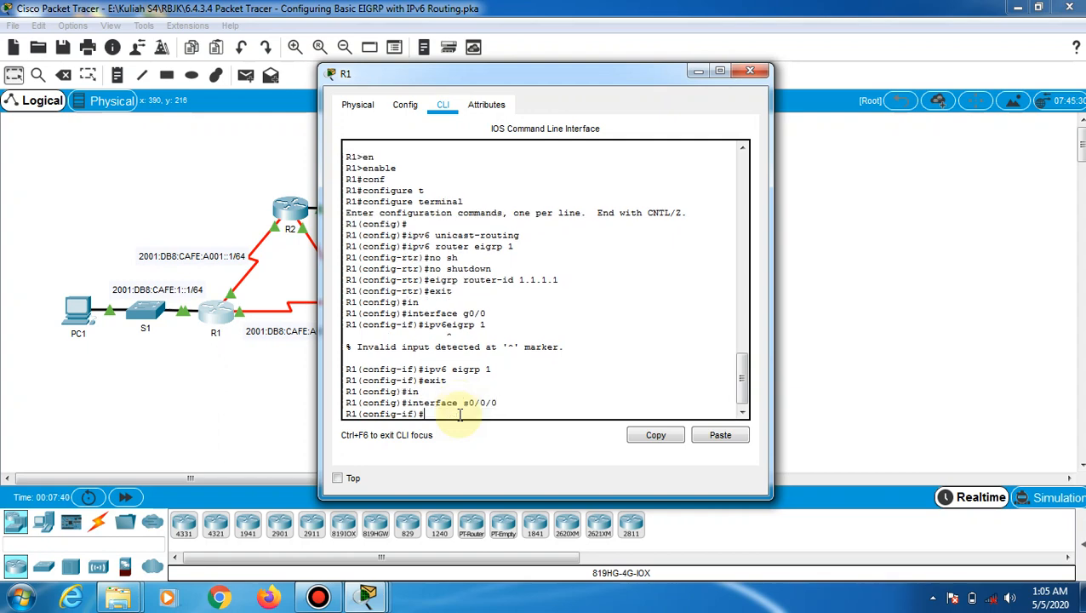
type("ipv6 eigrp 1")
key("Return")
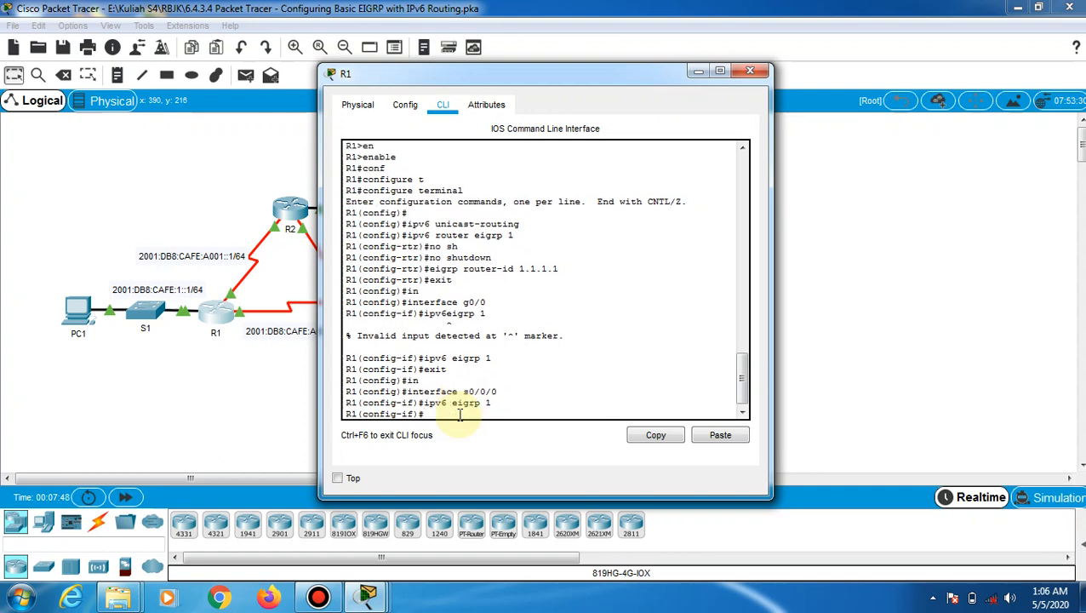
Enable ipv6 eigrp 1 on R1's serial interface s0/0/1
type("exit")
key("Return")
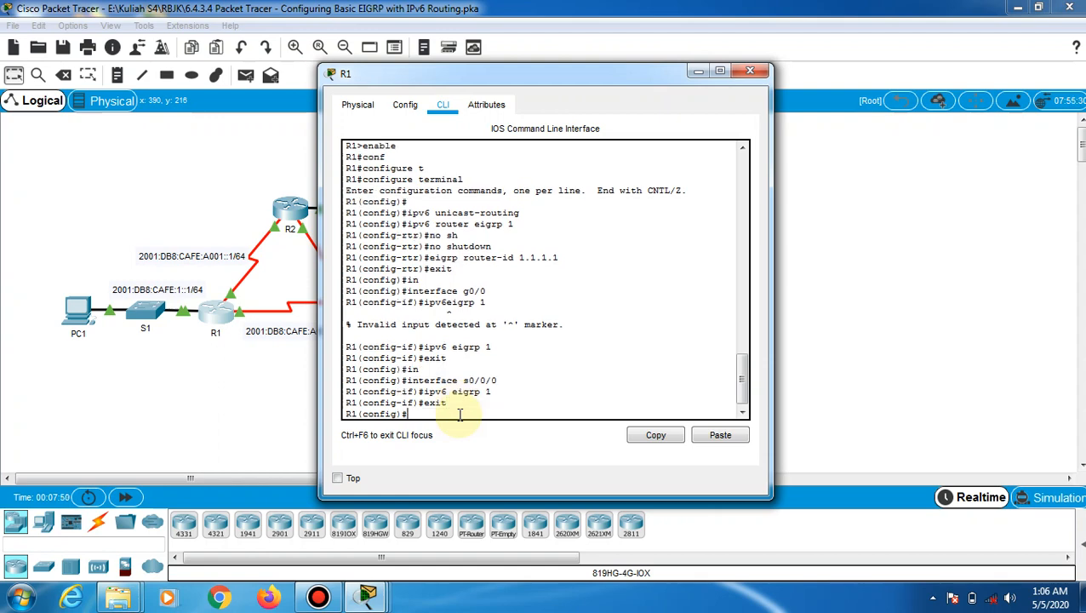
type("in")
key("Tab")
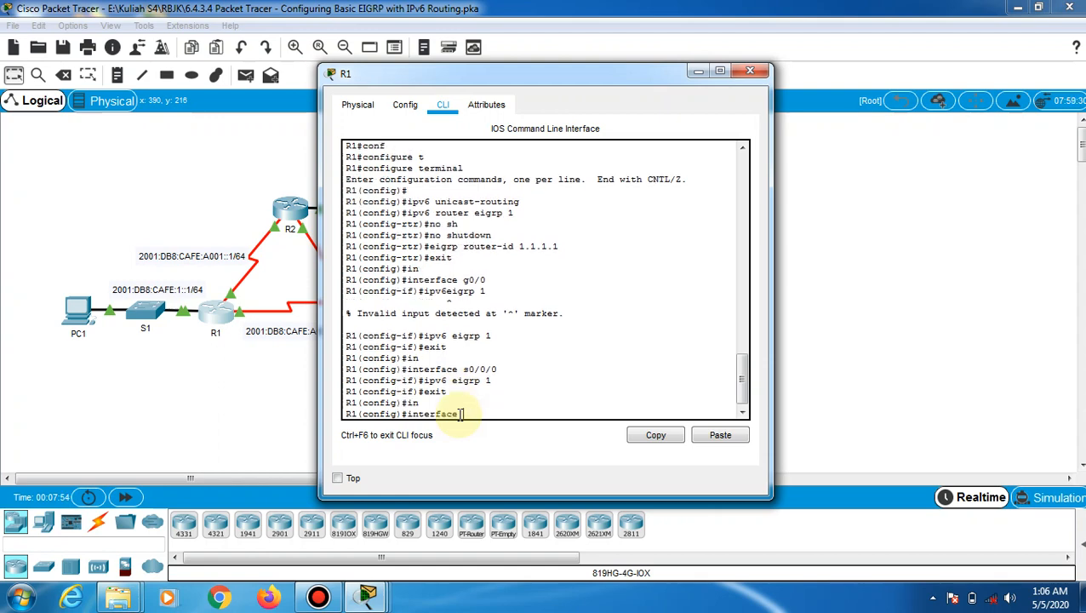
type("s0/0/1")
key("Return")
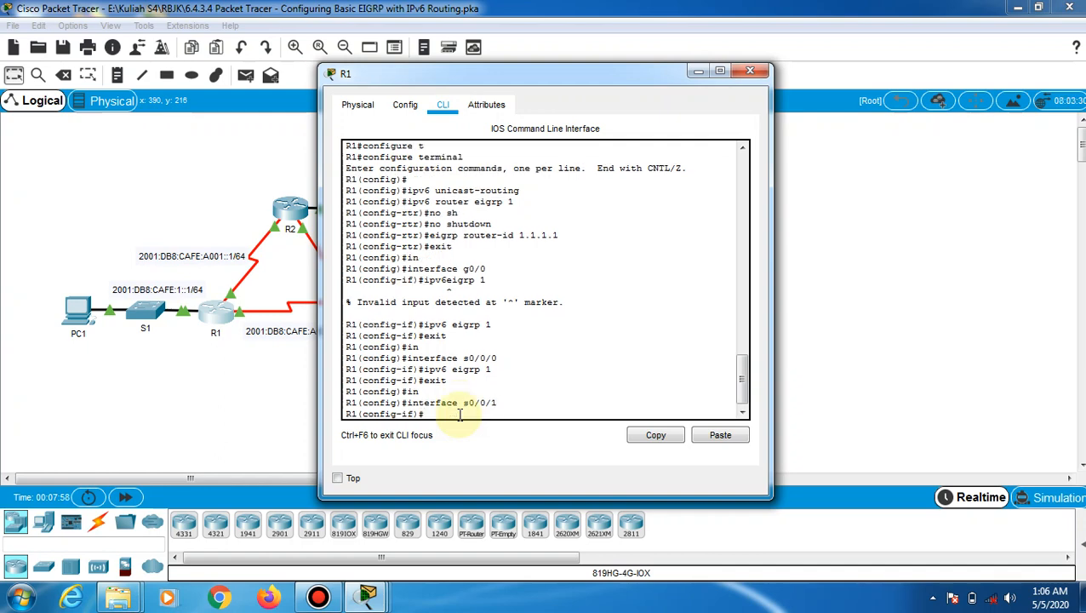
type("ipv6 eigrp 1")
key("Return")
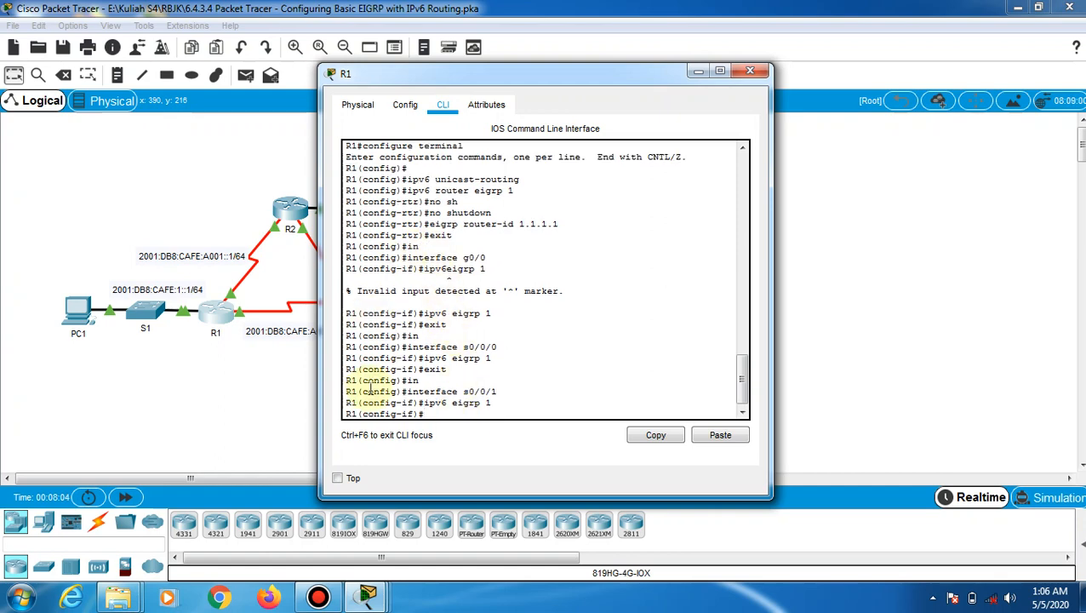
On R2, enable ipv6 eigrp 1 on interface g0/0
left_click(292, 217)
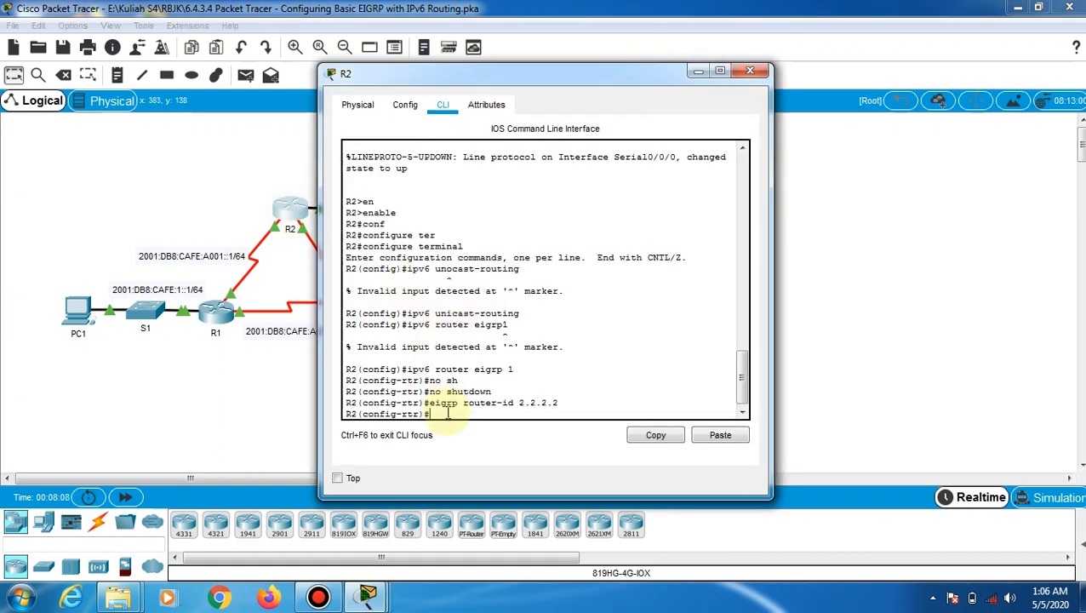
type("exit")
key("Return")
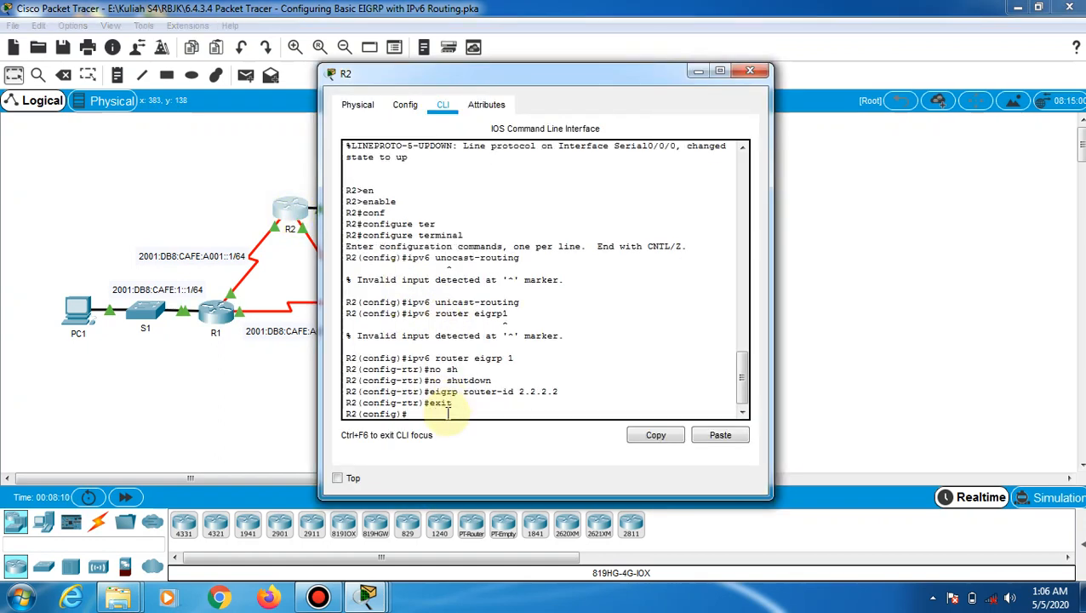
type("in")
key("Tab")
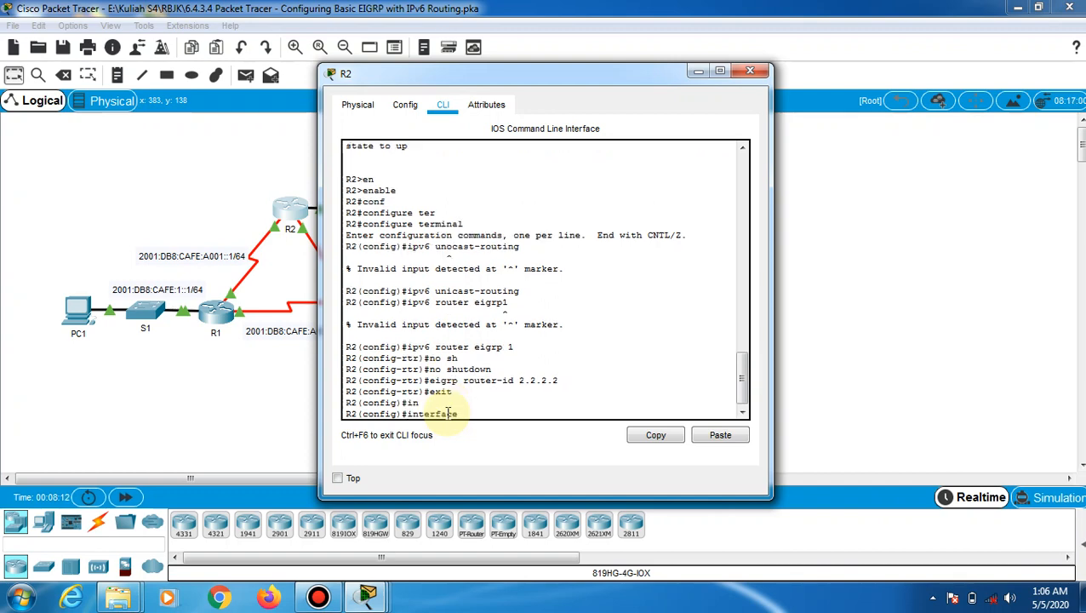
type("g0/0")
key("Return")
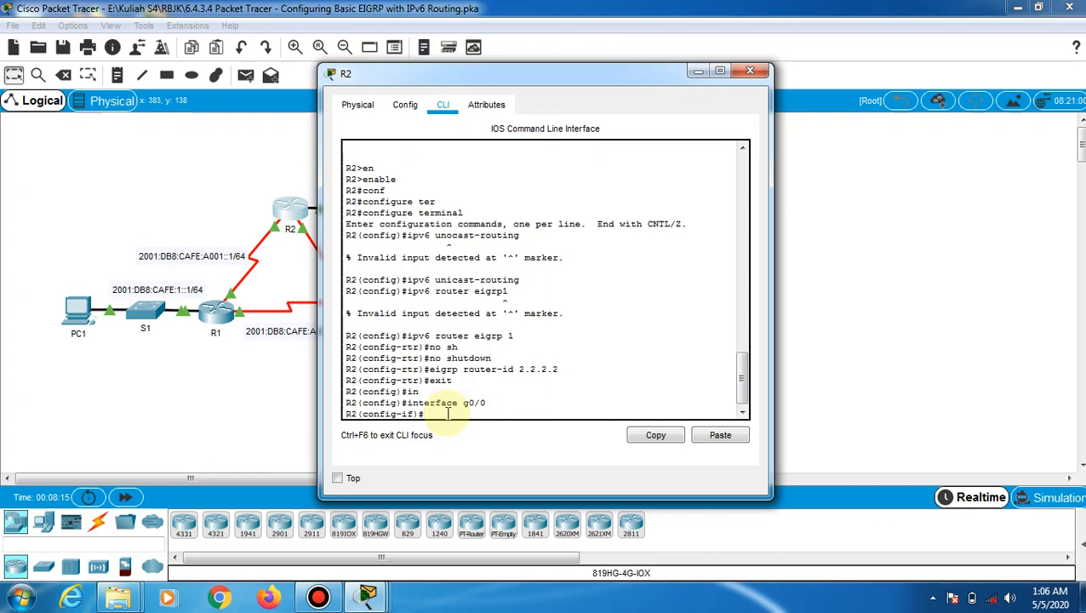
type("ipv6 eigrp 1")
key("Return")
key("Return")
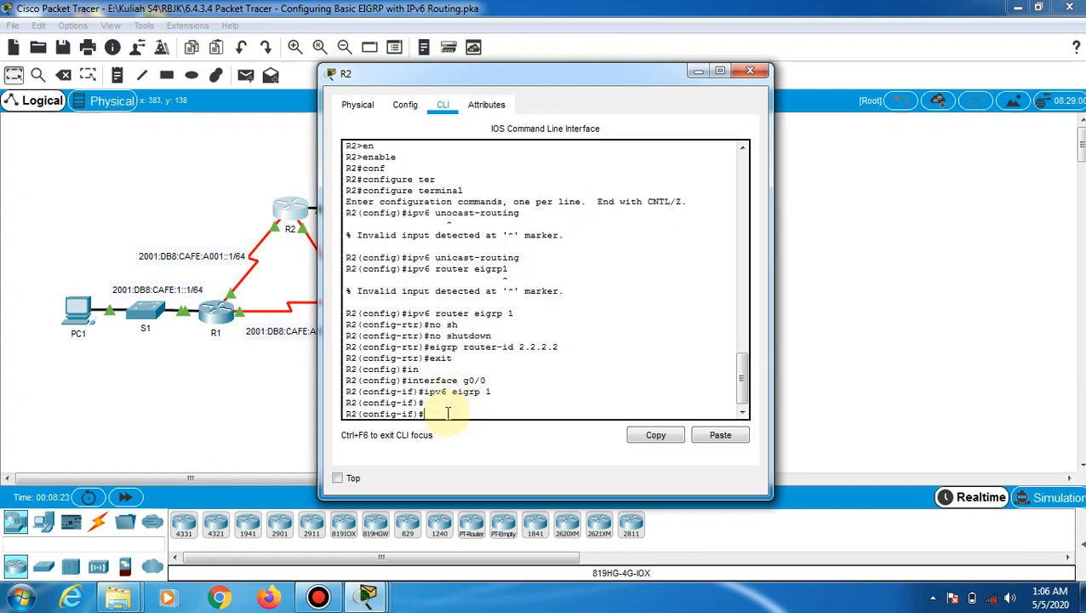
Enable ipv6 eigrp 1 on R2's s0/0/0, forming the adjacency with R1
type("exit")
key("Return")
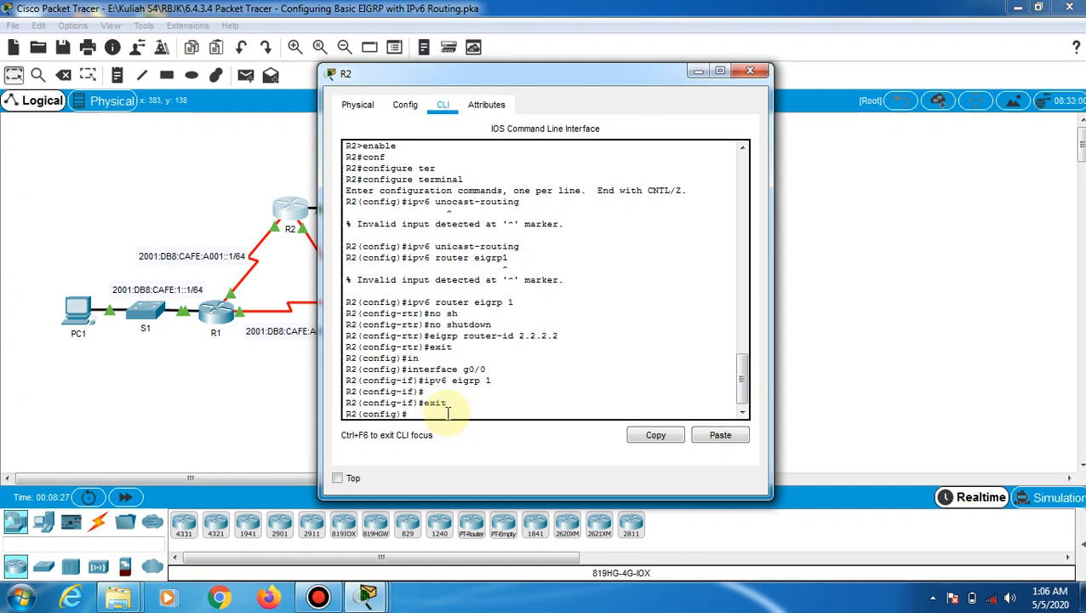
type("in")
key("Tab")
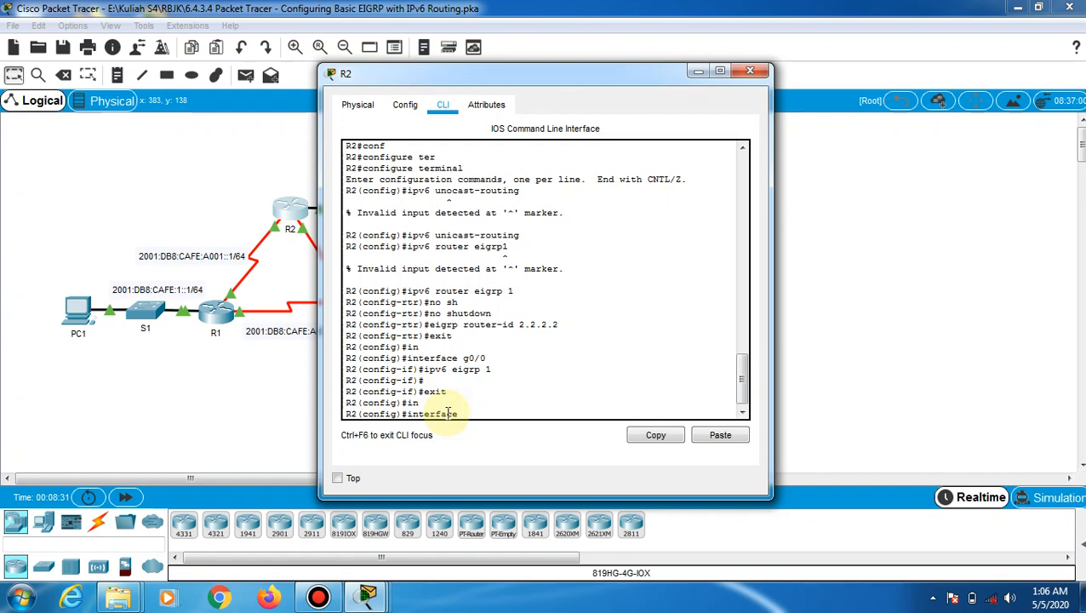
type("s0/0//")
key("BackSpace")
type("0")
key("Return")
type("ip")
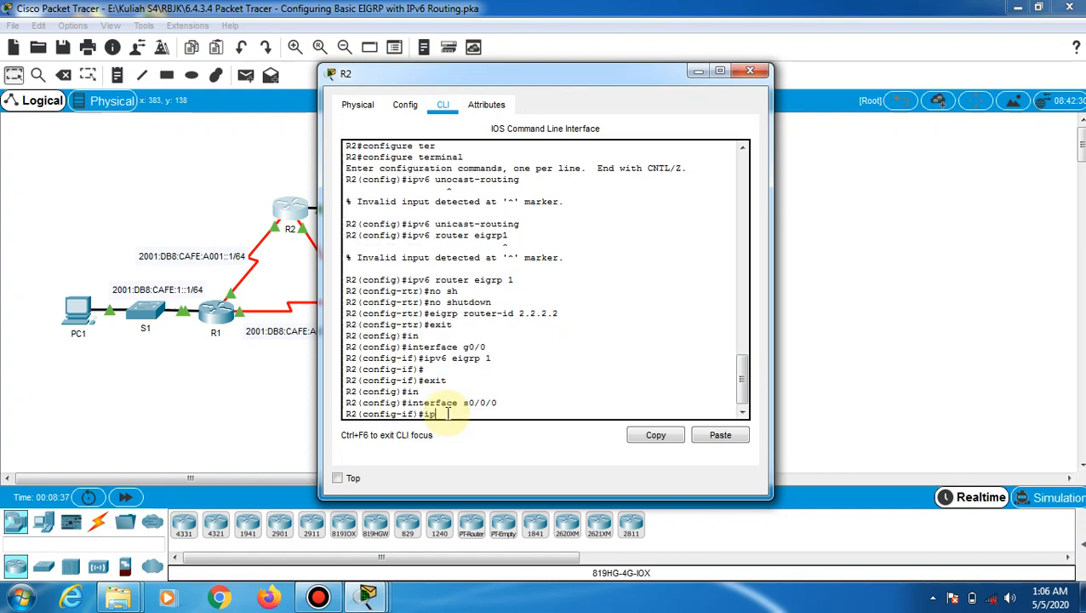
type("v6 eigrp 1")
key("Return")
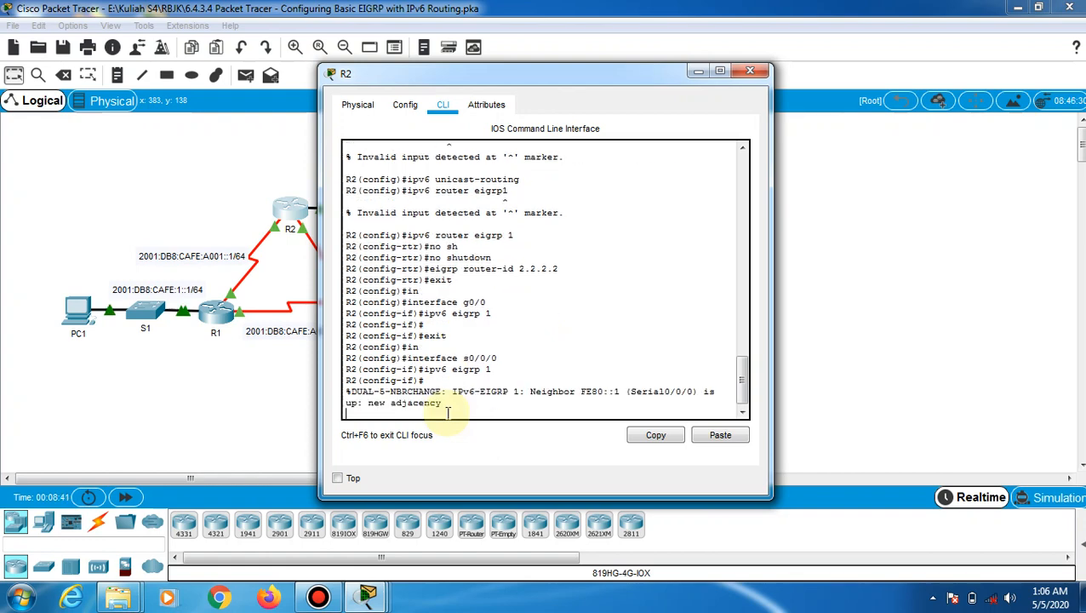
key("Return")
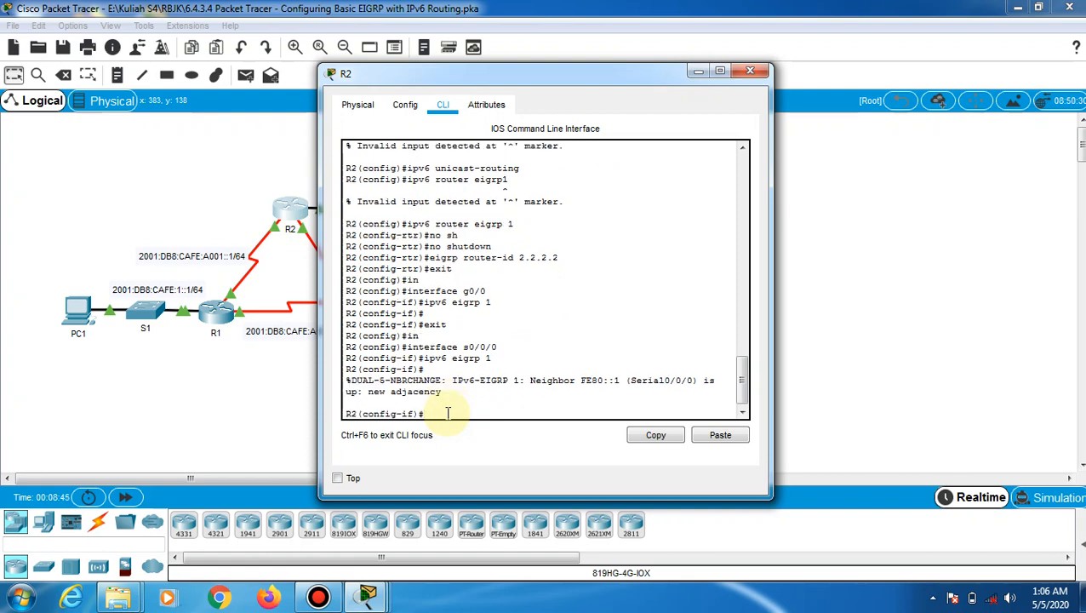
Enable ipv6 eigrp 1 on R2's s0/0/1, fixing the incomplete ipv6 command
type("exit")
key("Return")
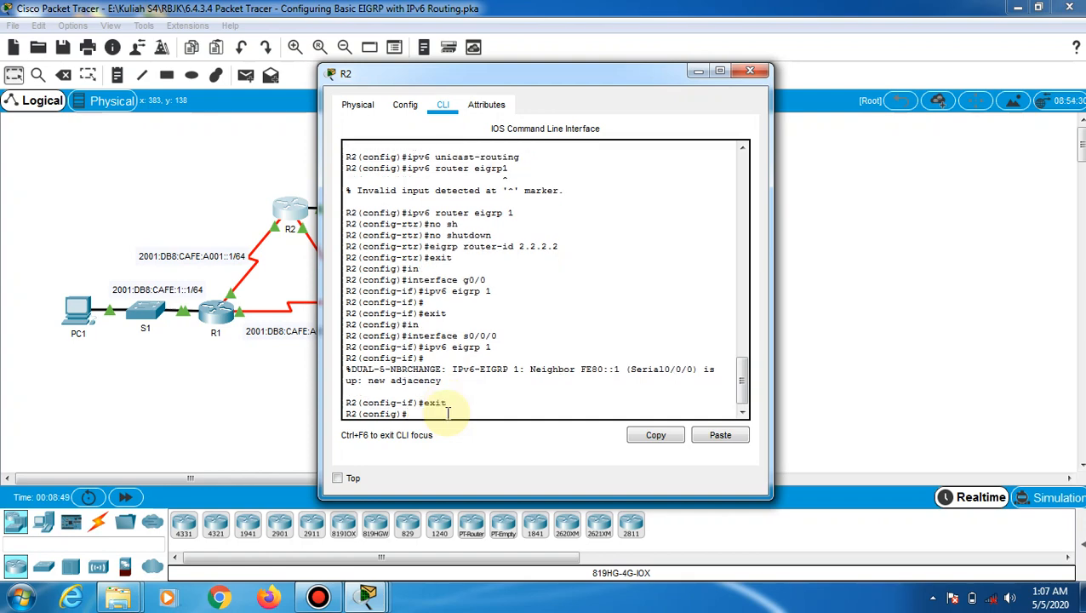
type("in")
key("Tab")
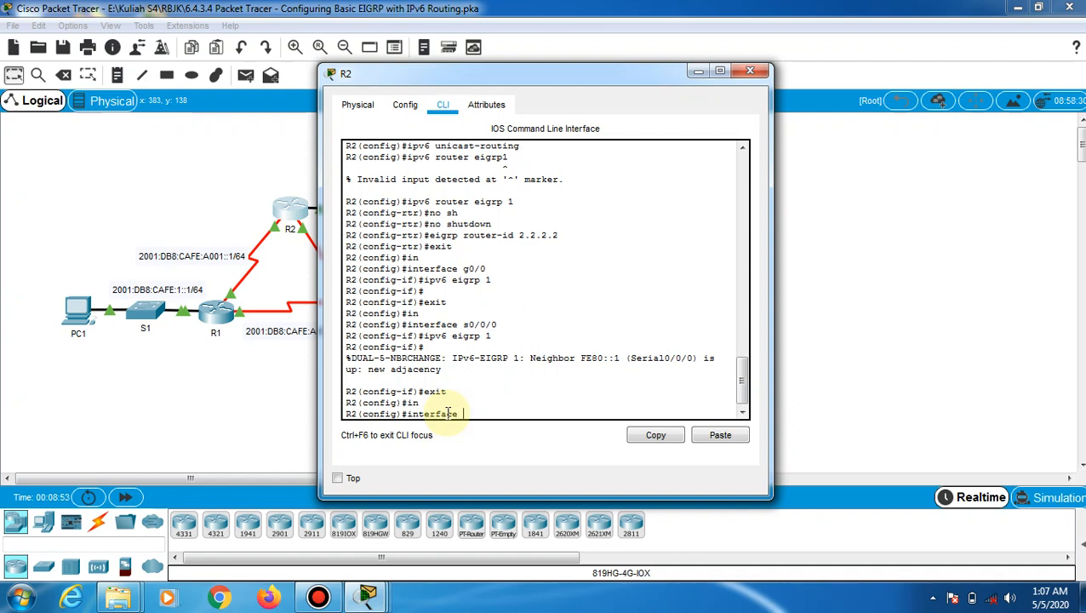
type("s0/0/1")
key("Return")
type("ipv")
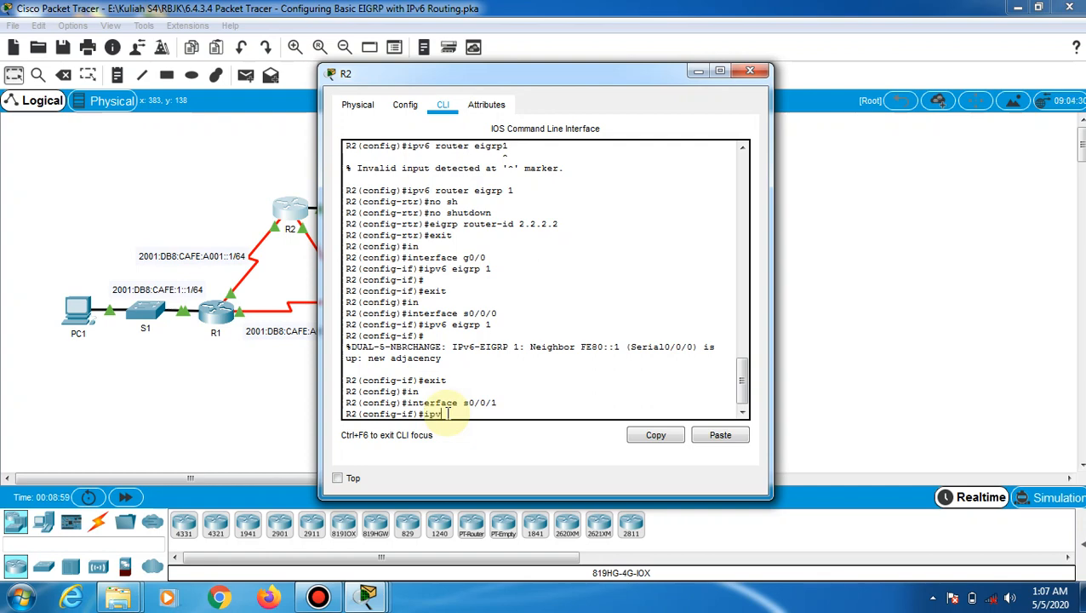
type("6 1")
key("Return")
key("Up")
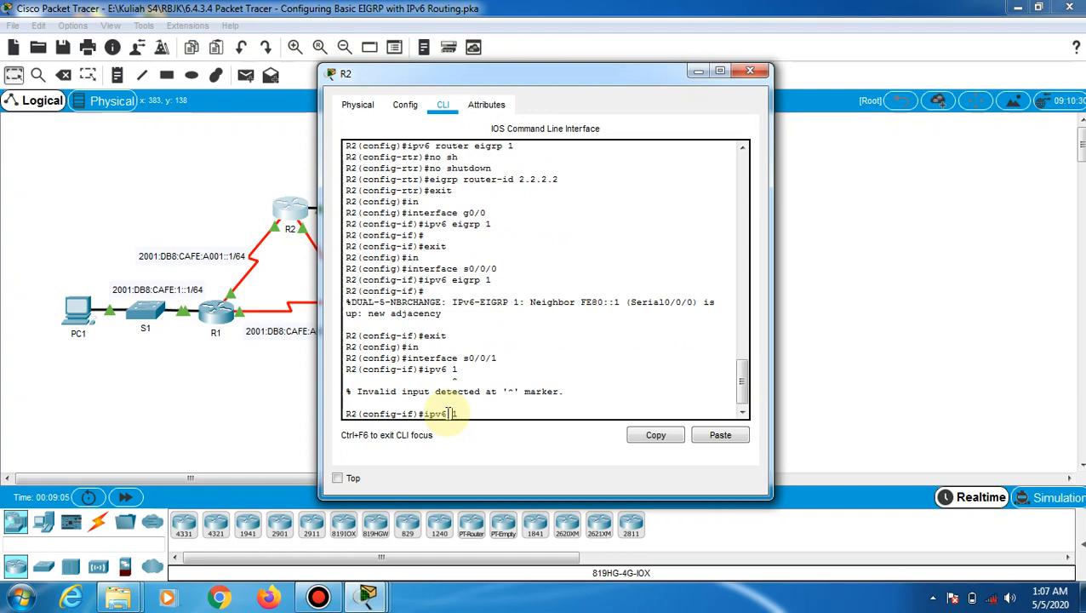
key("Left")
type("eigrp")
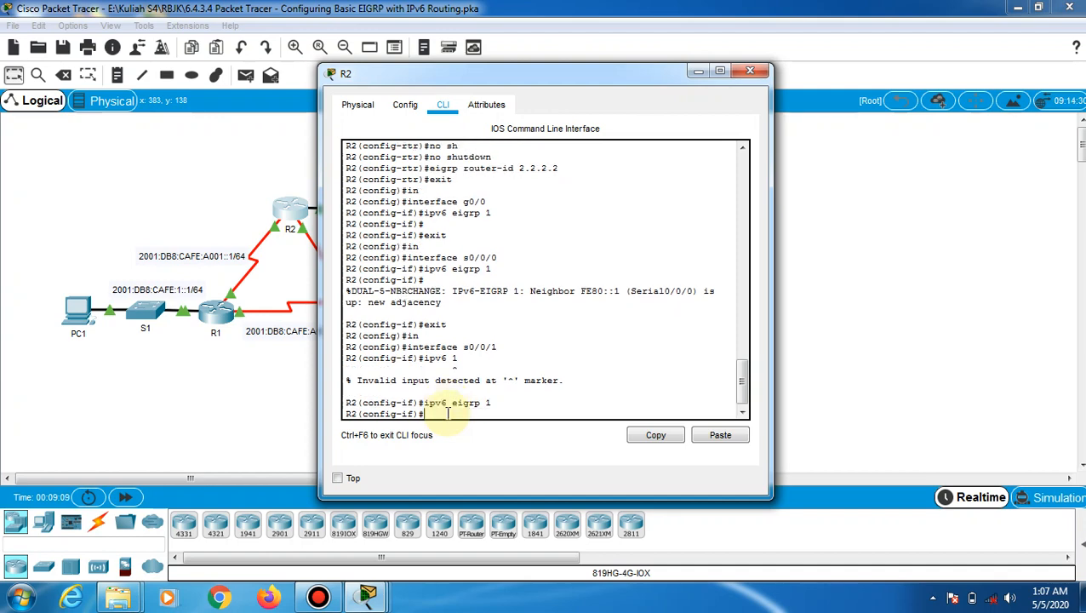
key("Return")
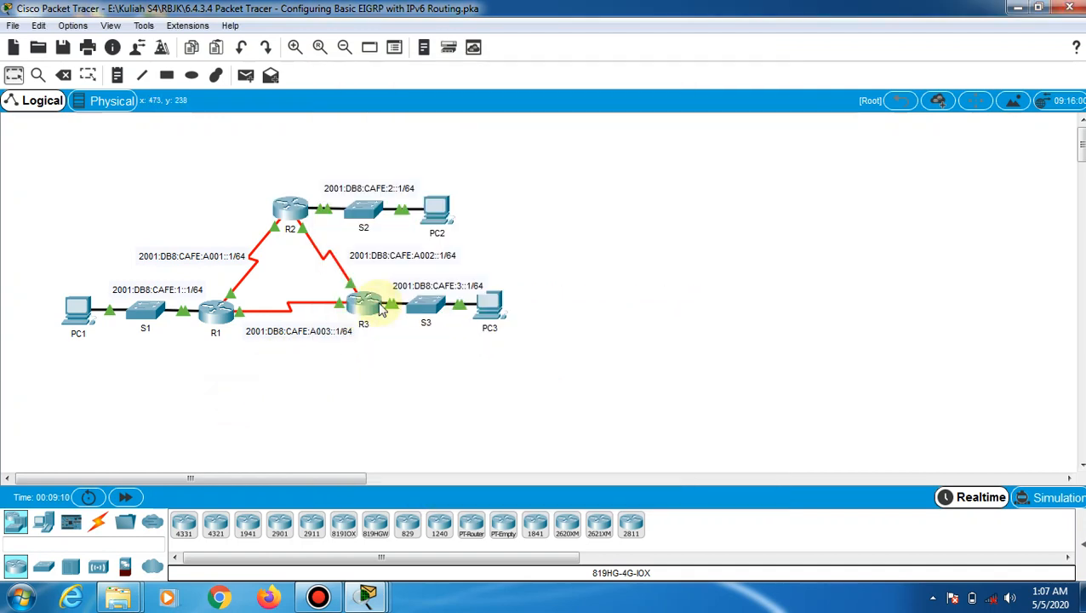
On R3, enable ipv6 eigrp 1 on interface g0/0
left_click(364, 304)
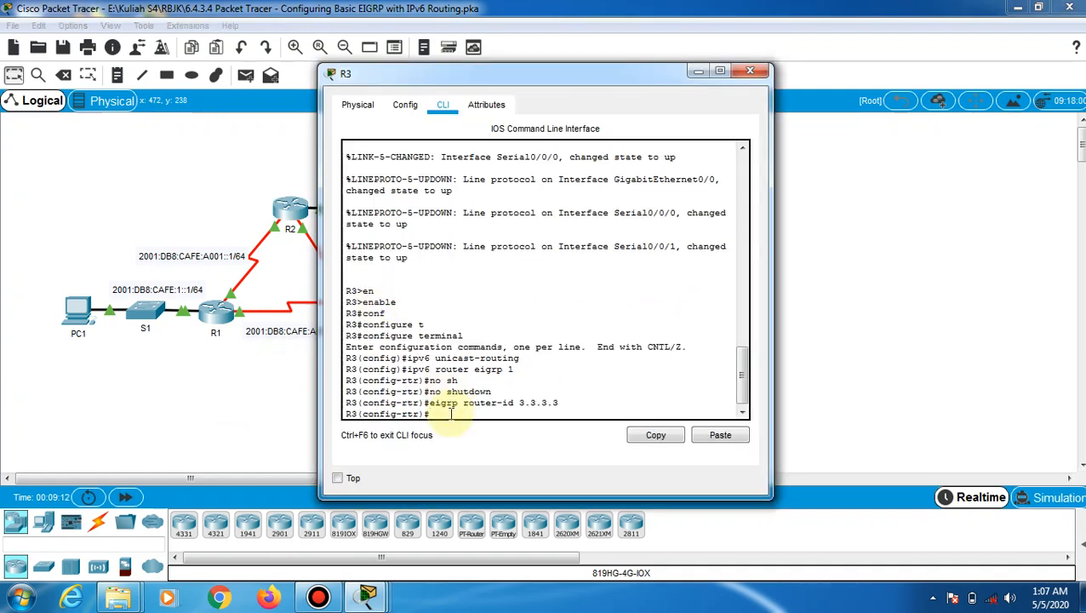
type("exit in")
key("BackSpace")
key("BackSpace")
key("BackSpace")
key("Return")
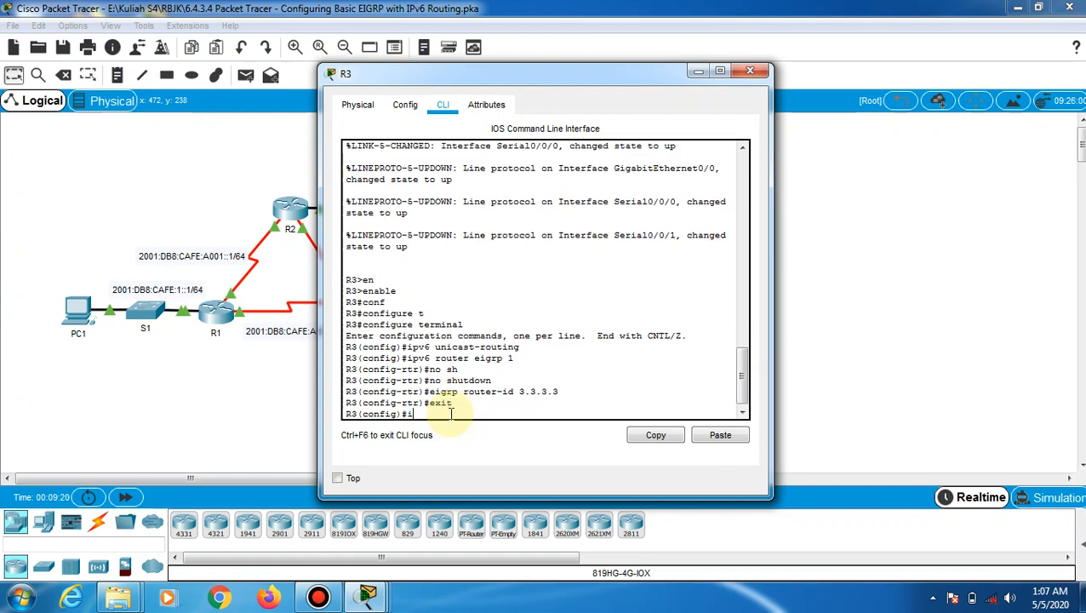
type("in")
key("Tab")
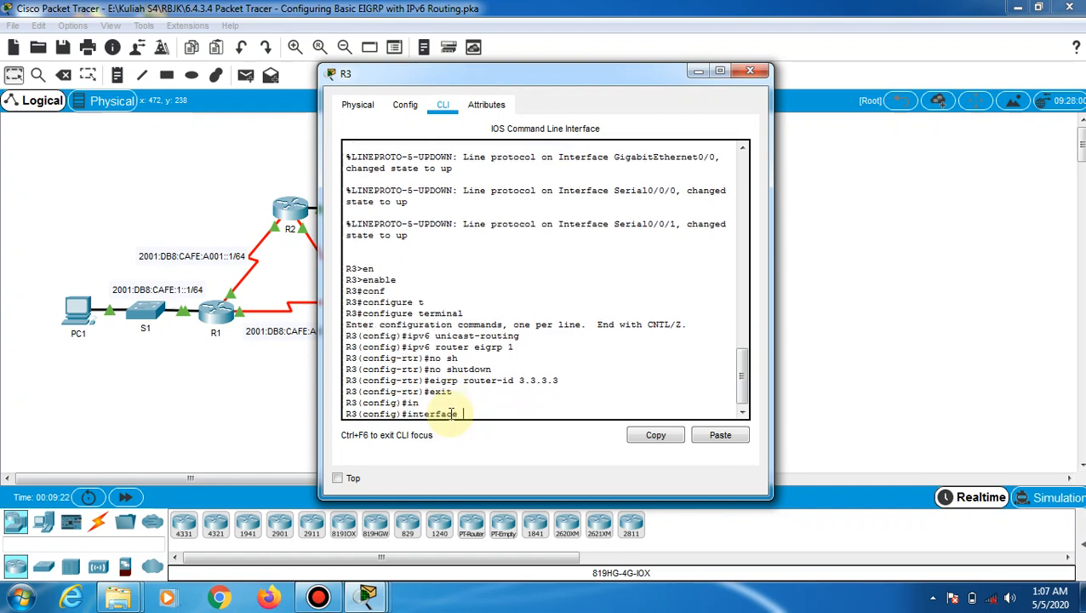
type("g0/0")
key("Return")
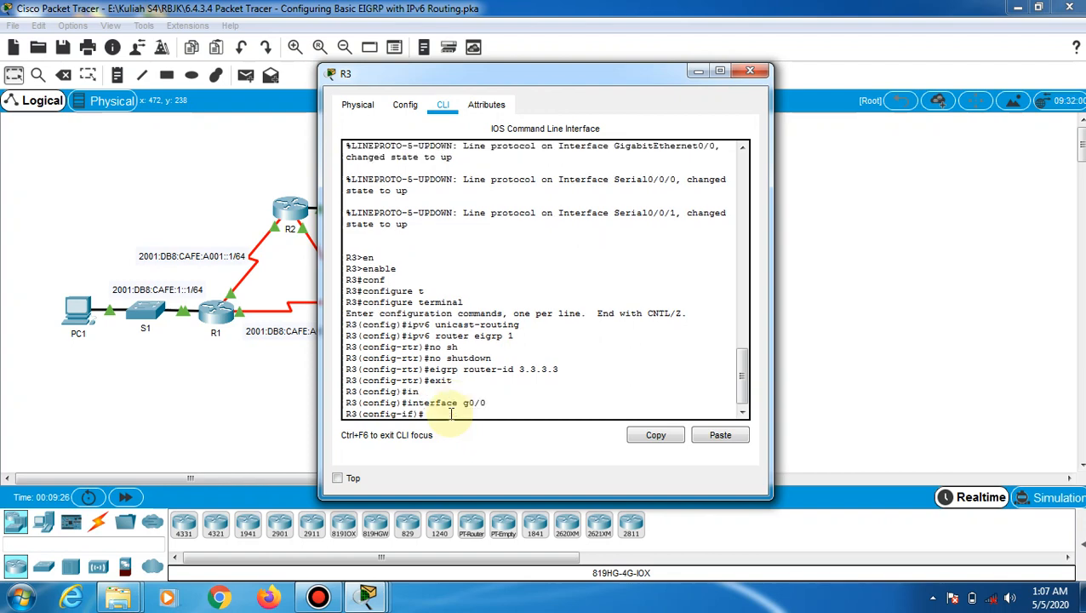
type("ipv6 eigrp 1")
key("Return")
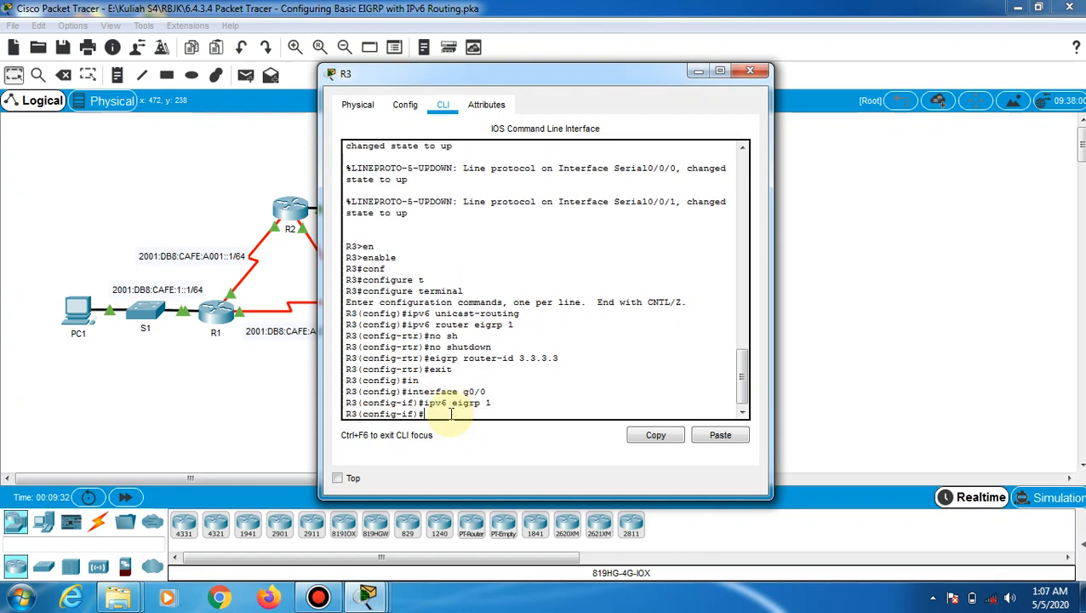
Enable ipv6 eigrp 1 on R3's Serial0/0/0, forming its first adjacency
type("exit")
key("Return")
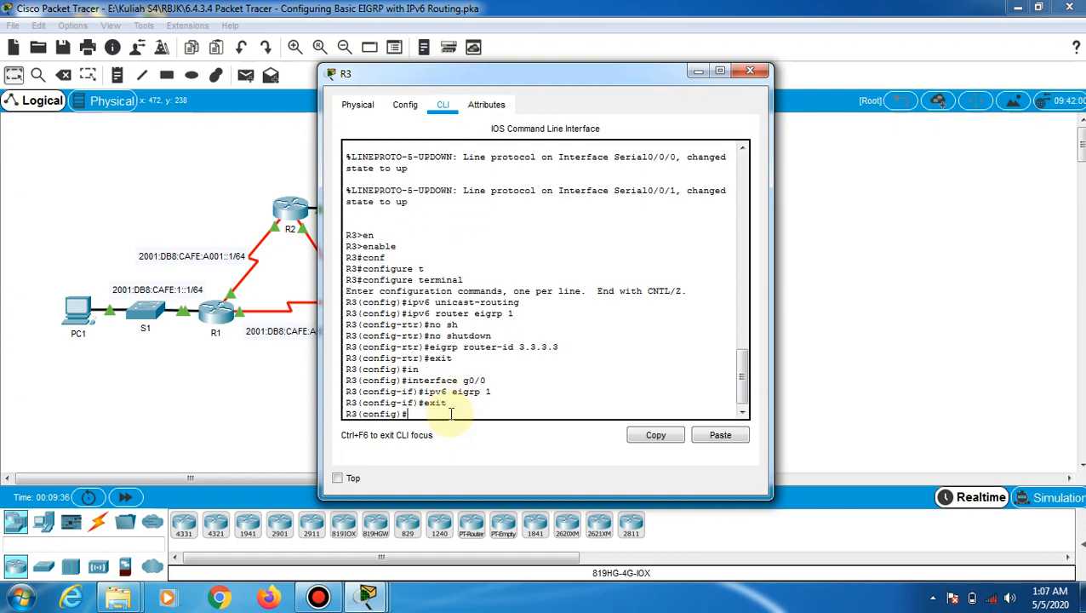
type("in")
key("Tab")
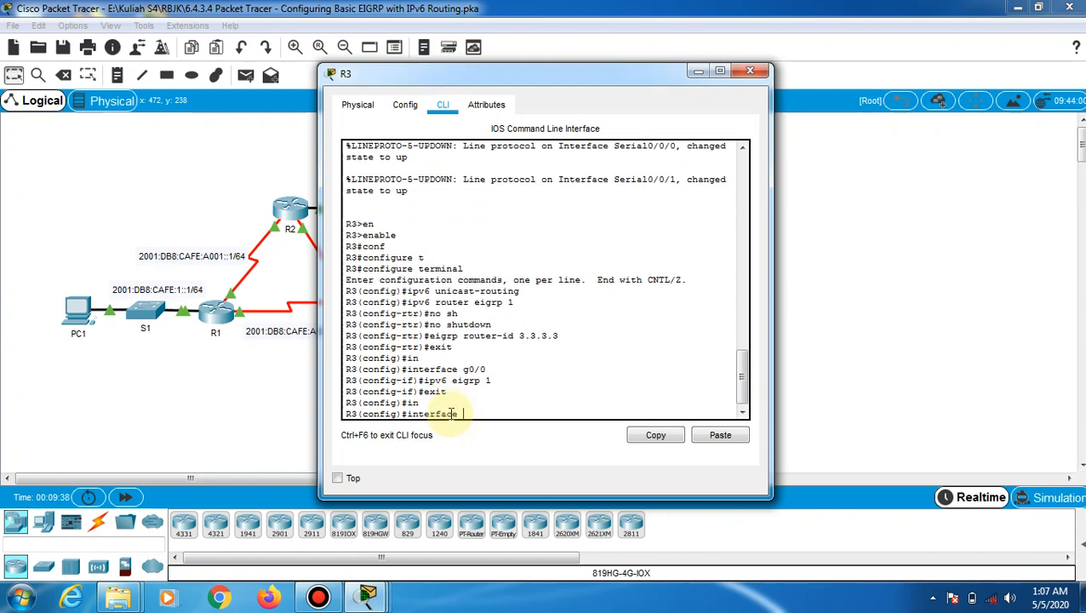
type("s0/0/0")
key("Return")
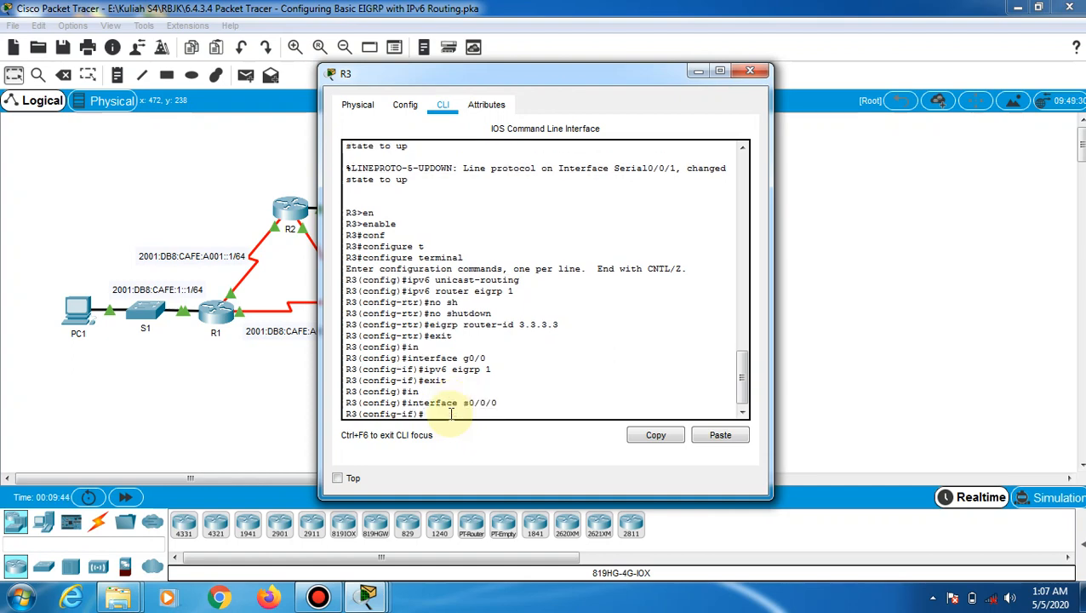
type("ipv6 eigrp 1")
key("Return")
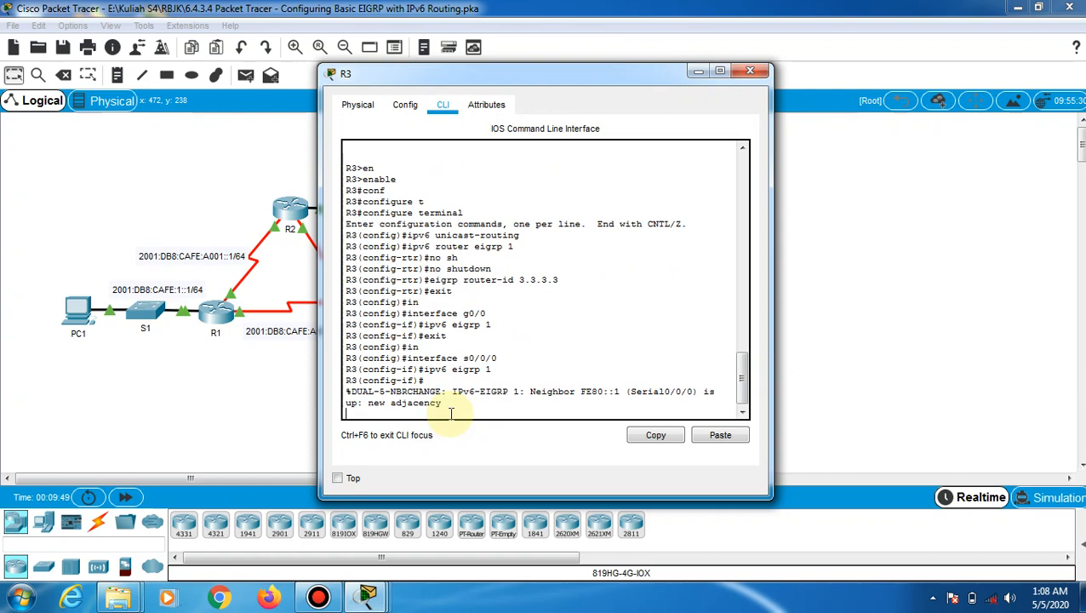
key("Return")
Enable ipv6 eigrp 1 on R3's Serial0/0/1, forming the second adjacency
type("exit")
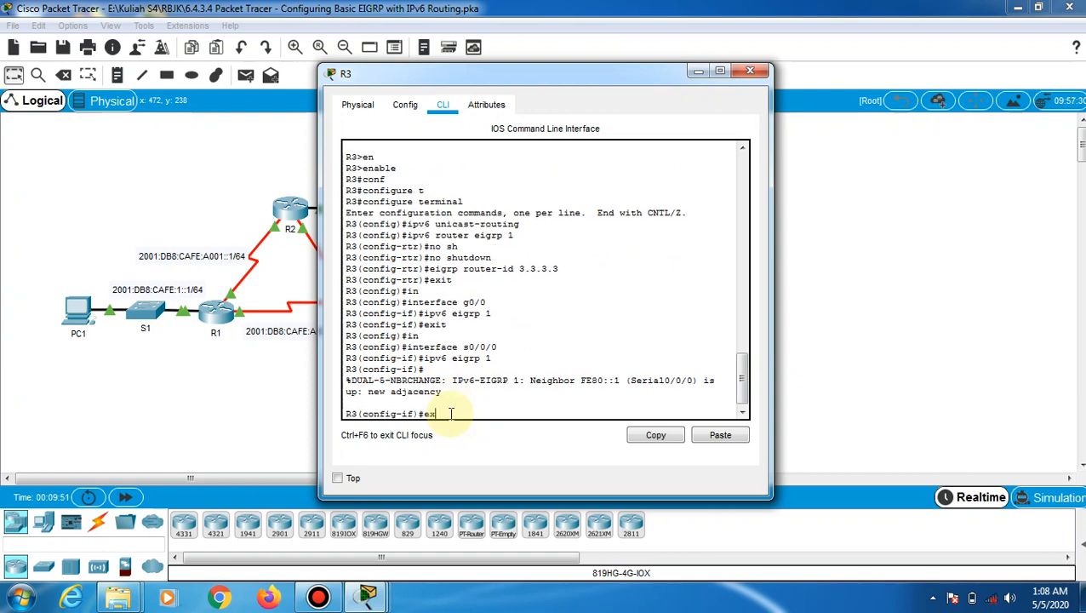
key("Return")
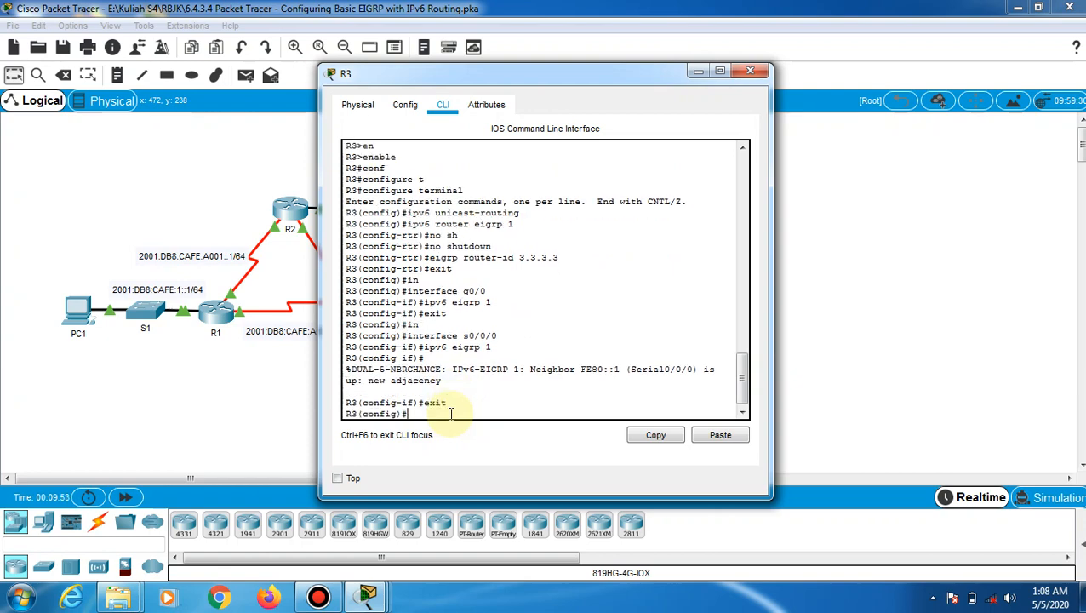
type("in")
key("Tab")
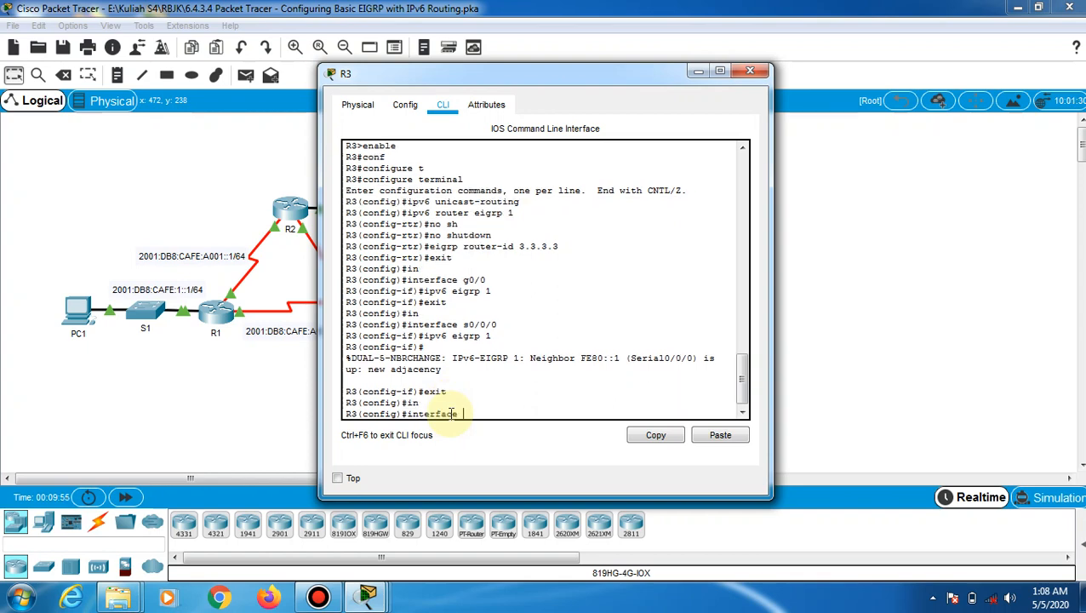
type("s0/0/1")
key("Return")
key("Return")
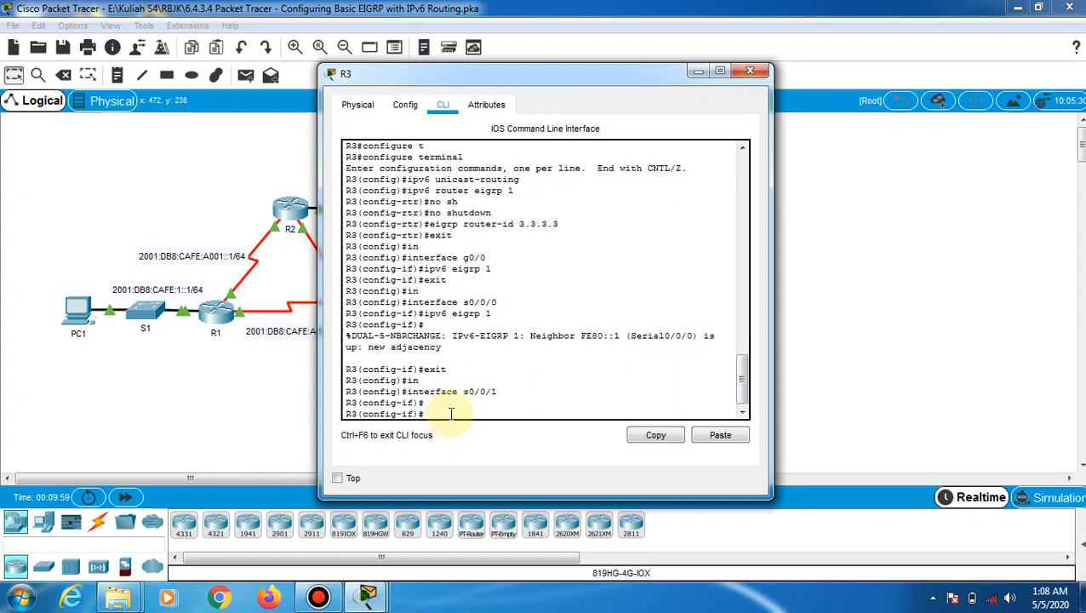
type("ipv6 eig")
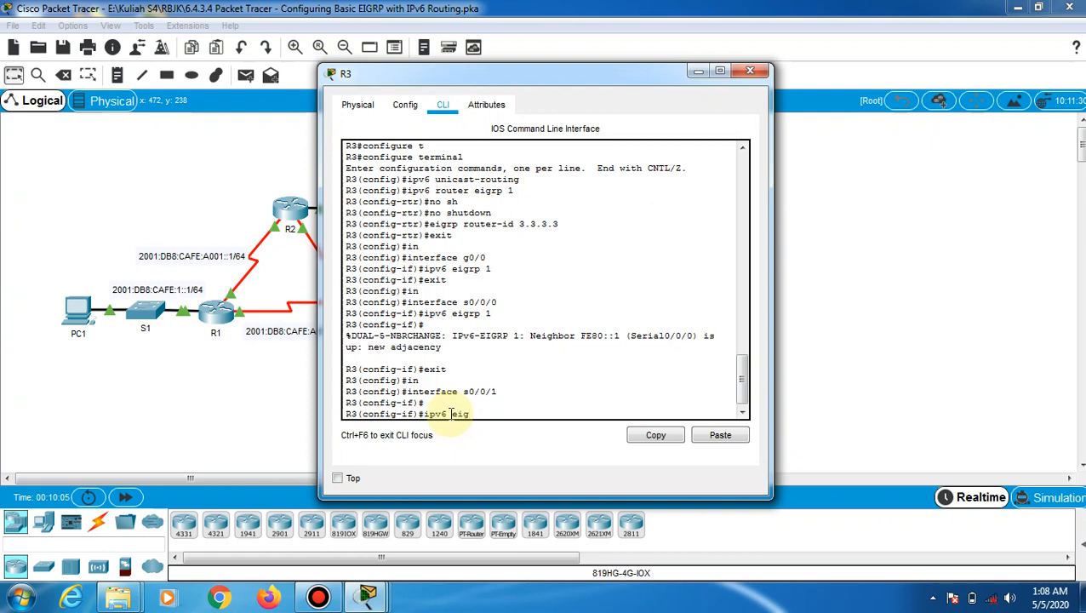
type("rp 1")
key("Return")
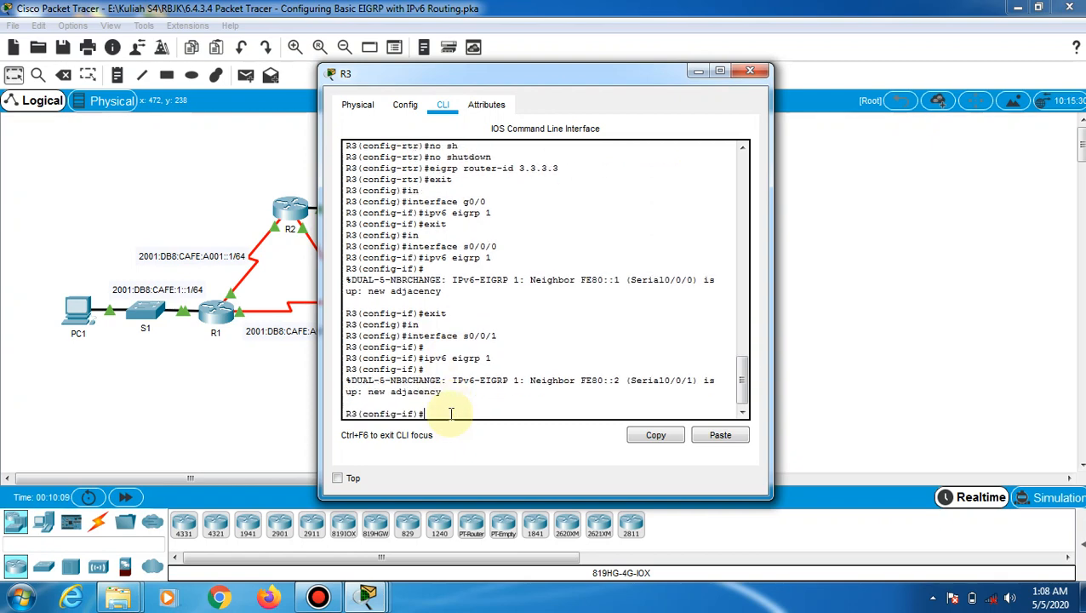
key("Return")
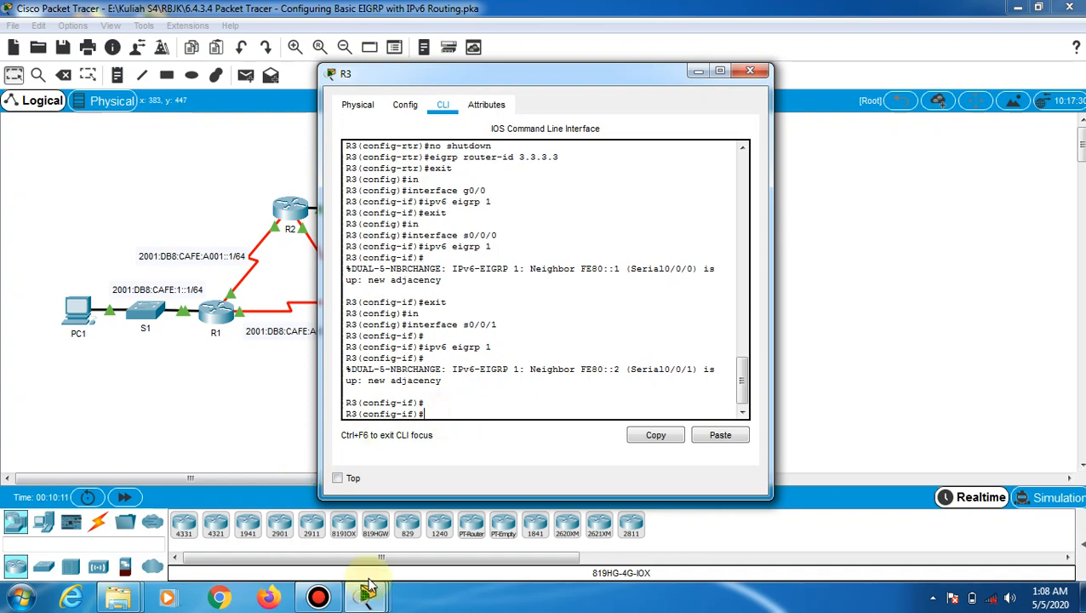
Bring the PT Activity instructions forward at Part 2's EIGRP for IPv6 verification
mouse_move(367, 596)
left_click(139, 502)
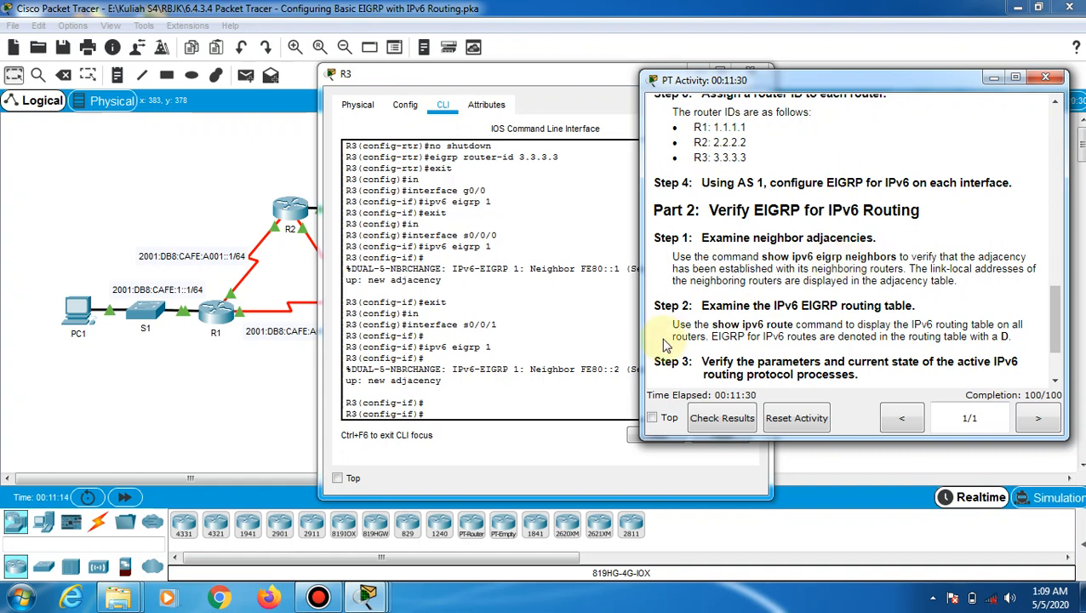
Run show ipv6 eigrp neighbors on R1, listing FE80::2 on Se0/0/0 and FE80::3 on Se0/0/1
left_click(223, 323)
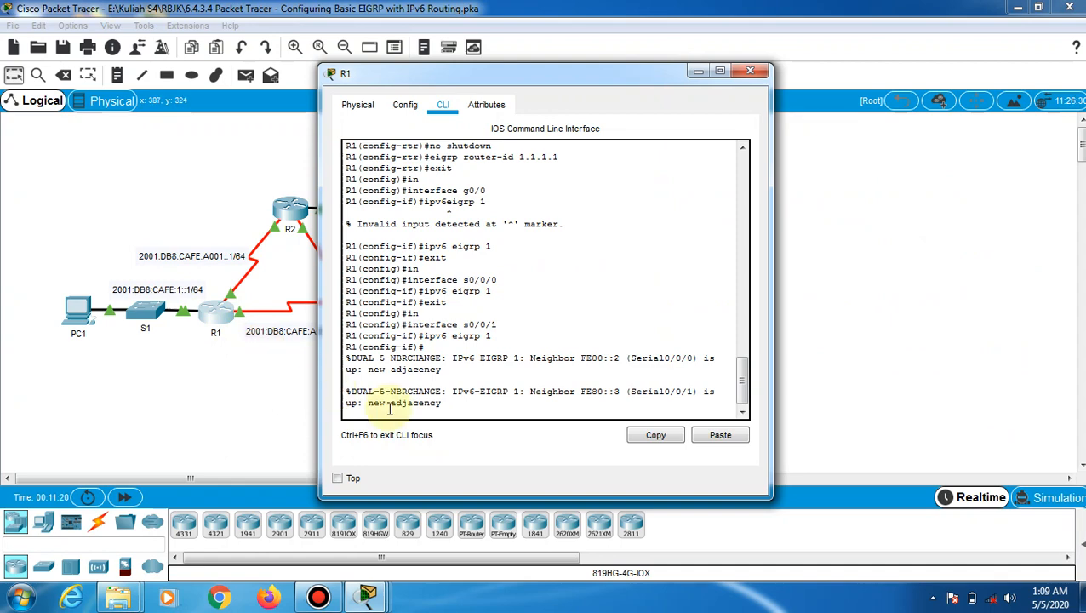
key("Return")
key("Return")
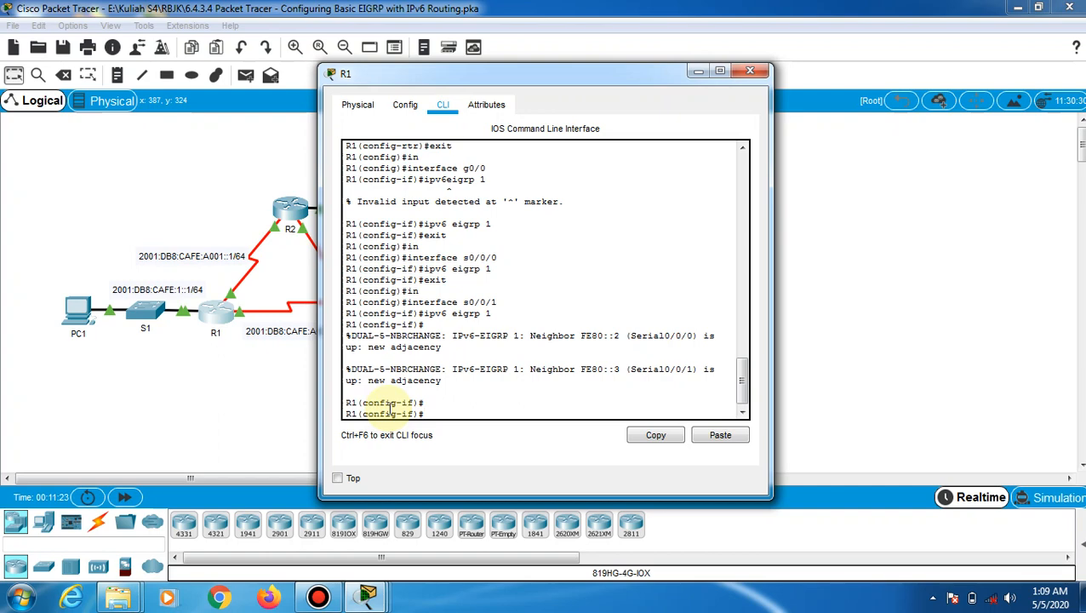
key("ctrl+z")
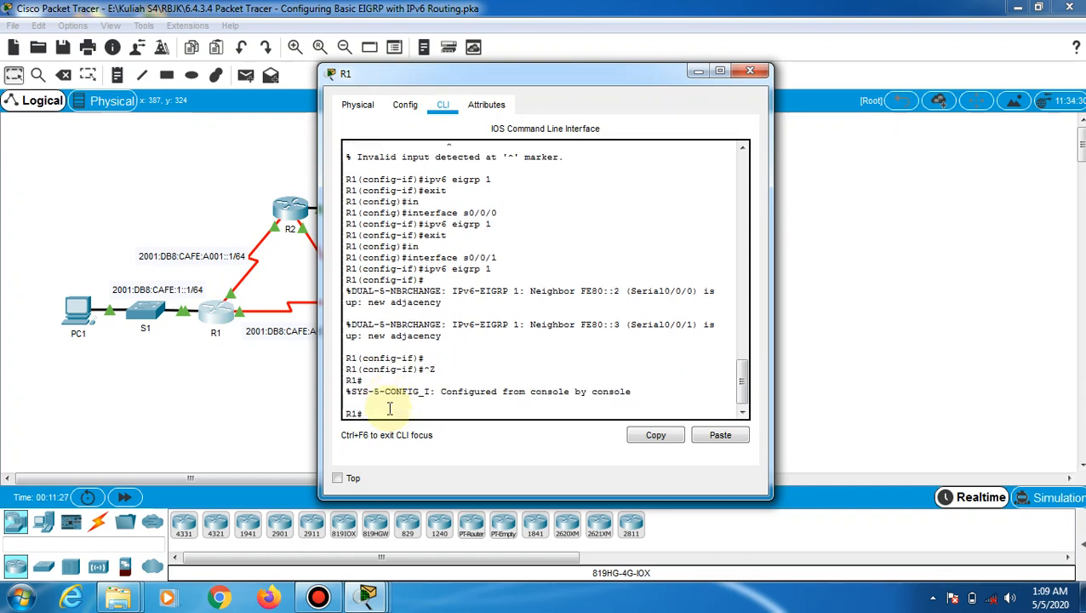
type("show ipv6 eigrp neighbors")
key("Return")
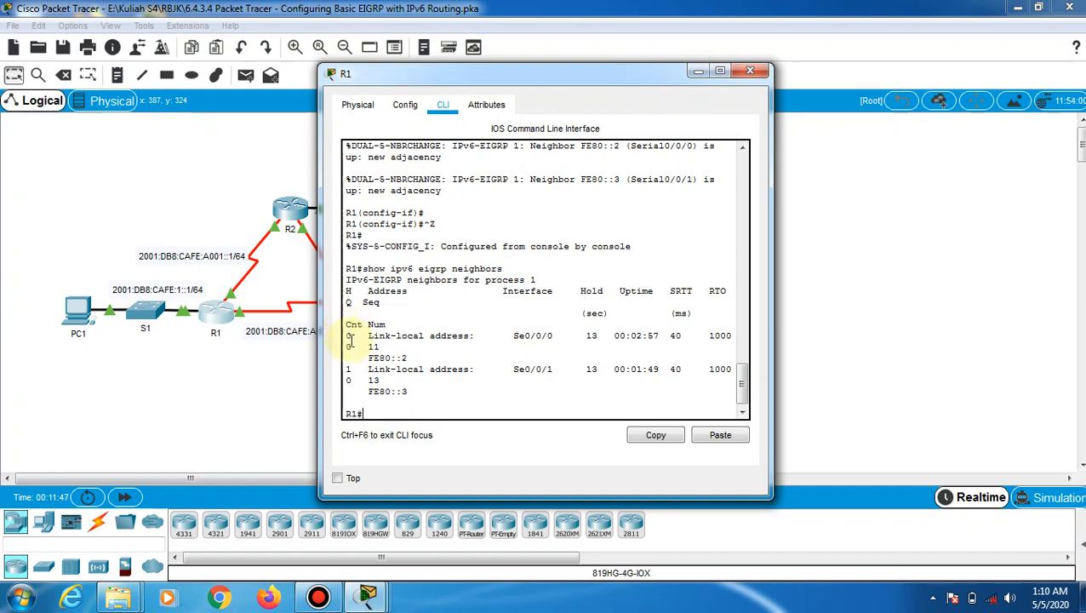
left_click_drag(346, 335, 665, 392)
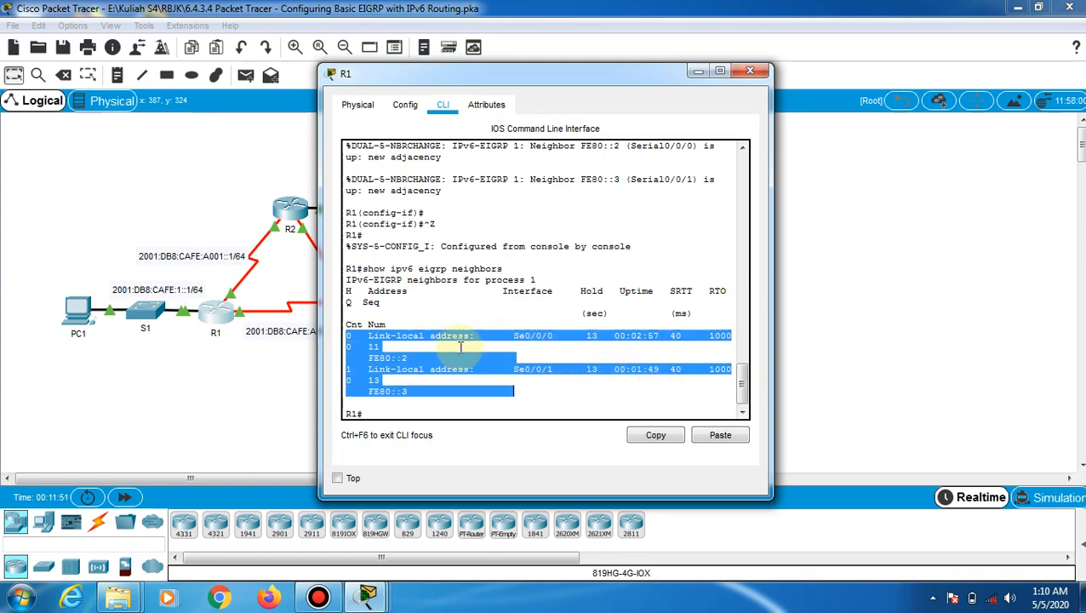
left_click(460, 401)
left_click(380, 412)
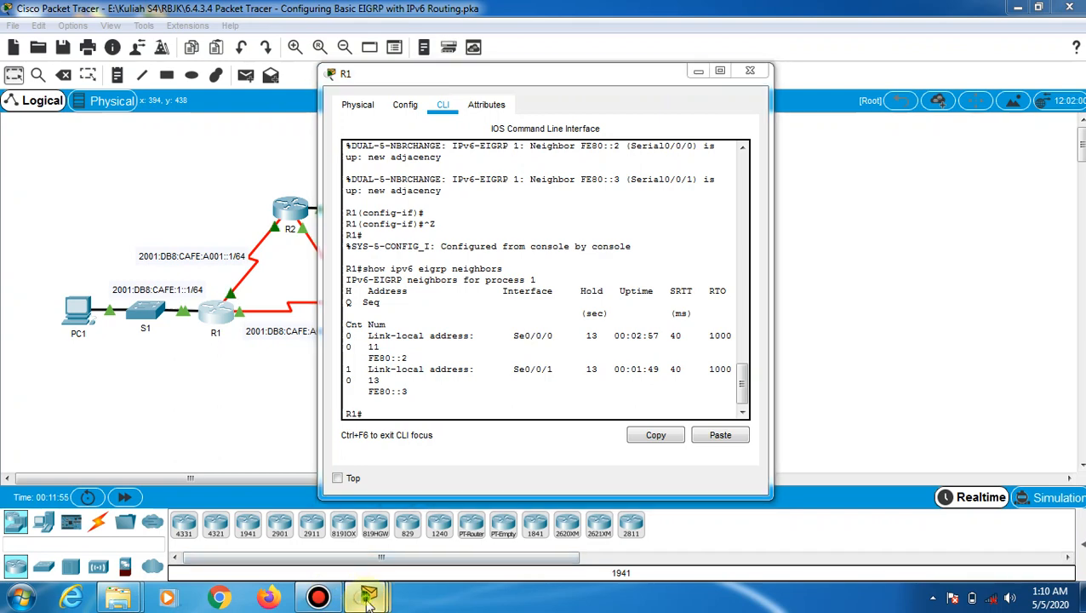
mouse_move(365, 594)
left_click(83, 524)
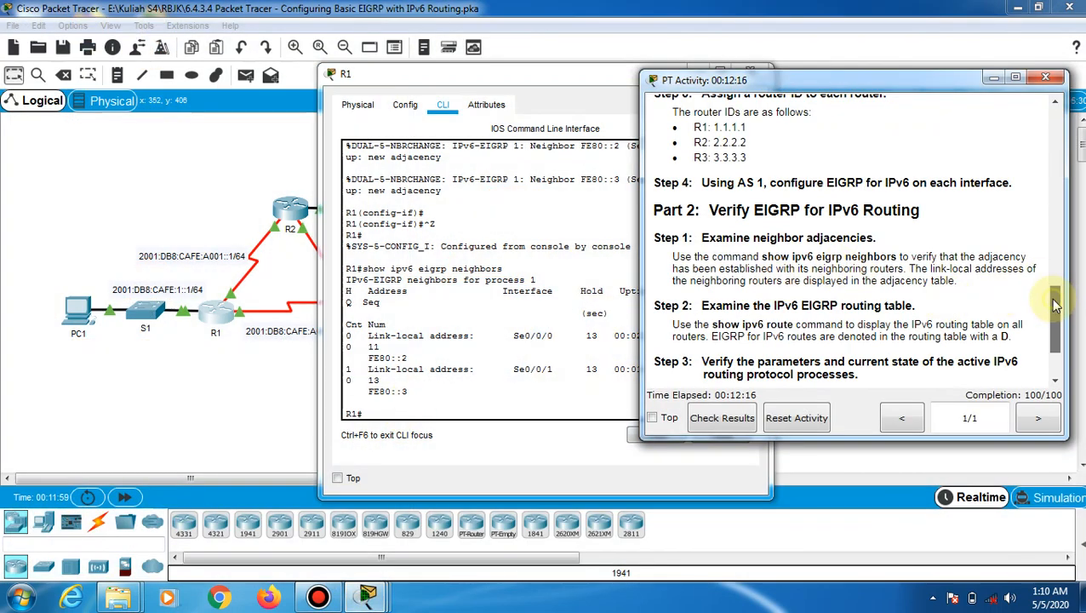
Find the show ipv6 route command in the instructions, then return to R1's console
left_click_drag(1055, 304, 1059, 333)
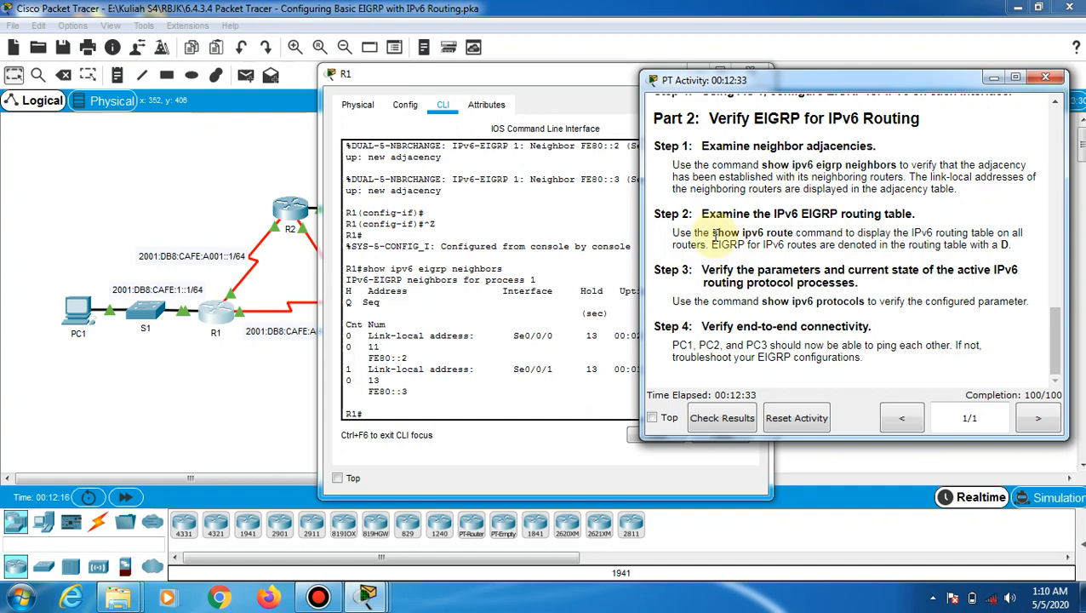
left_click_drag(712, 234, 795, 233)
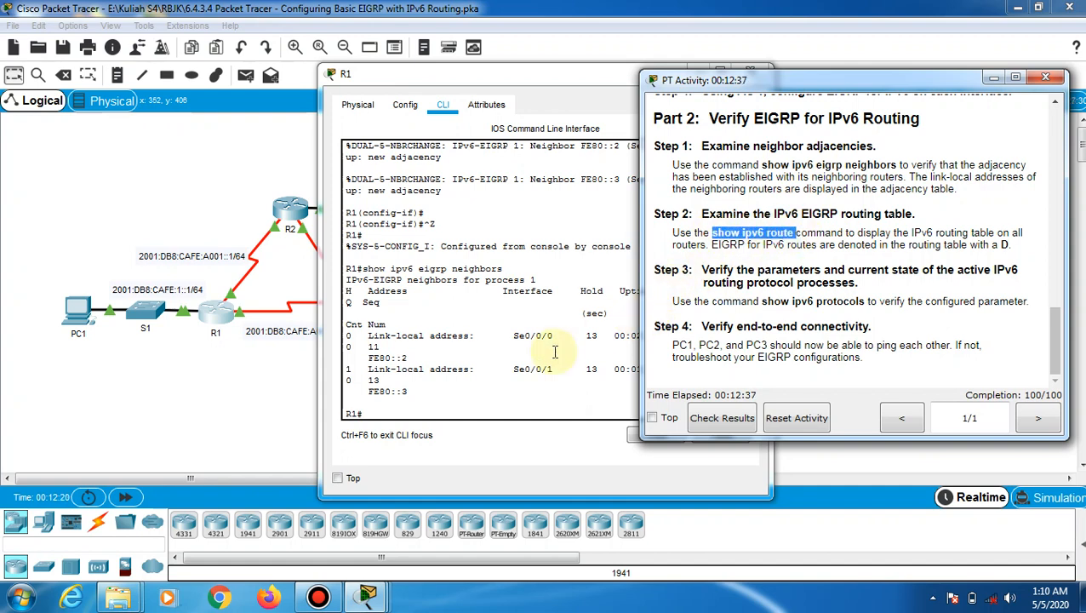
left_click(517, 381)
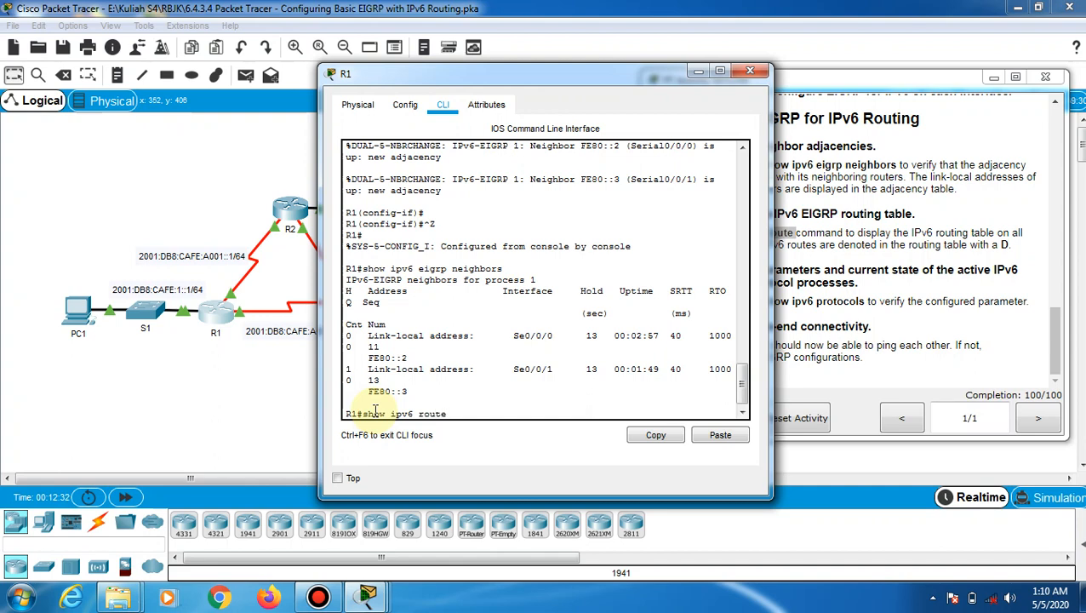
Page through R1's show ipv6 route output to find the EIGRP routes to CAFE:2, CAFE:3 and CAFE:A002
key("Return")
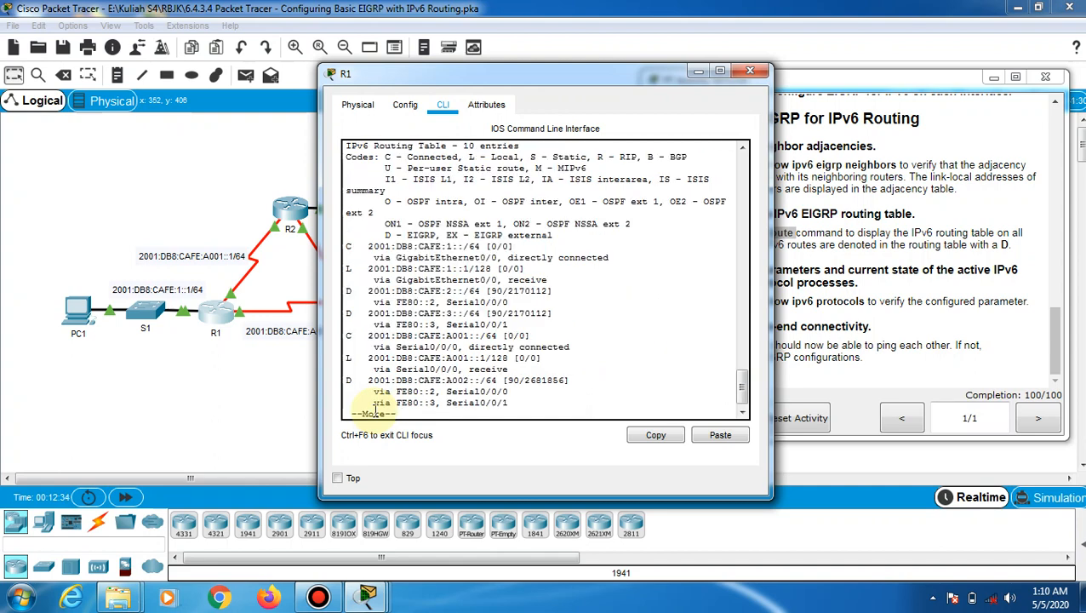
left_click_drag(629, 78, 464, 88)
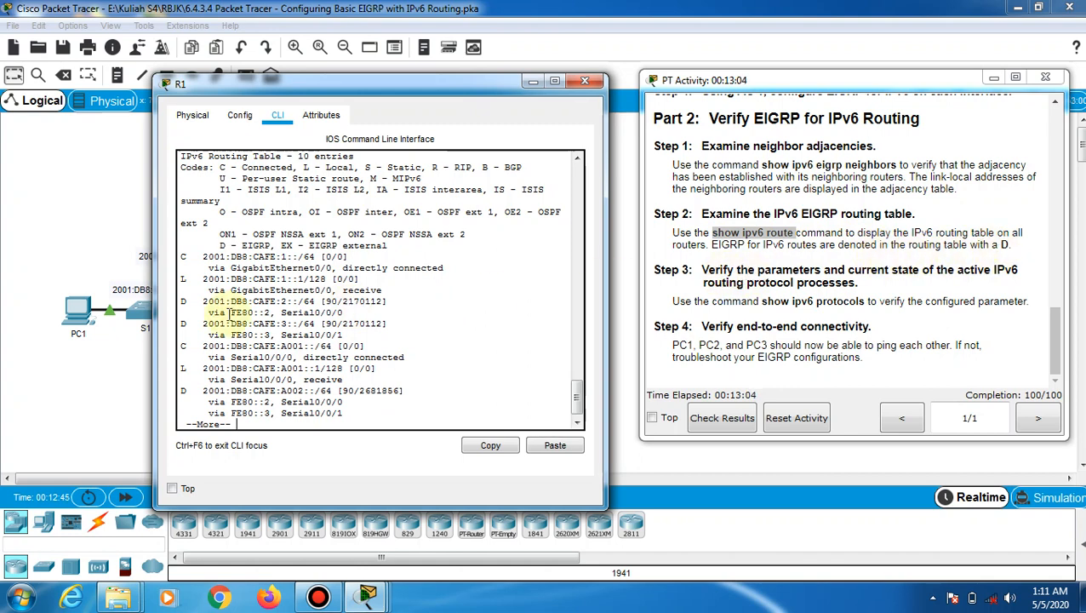
left_click_drag(180, 301, 222, 327)
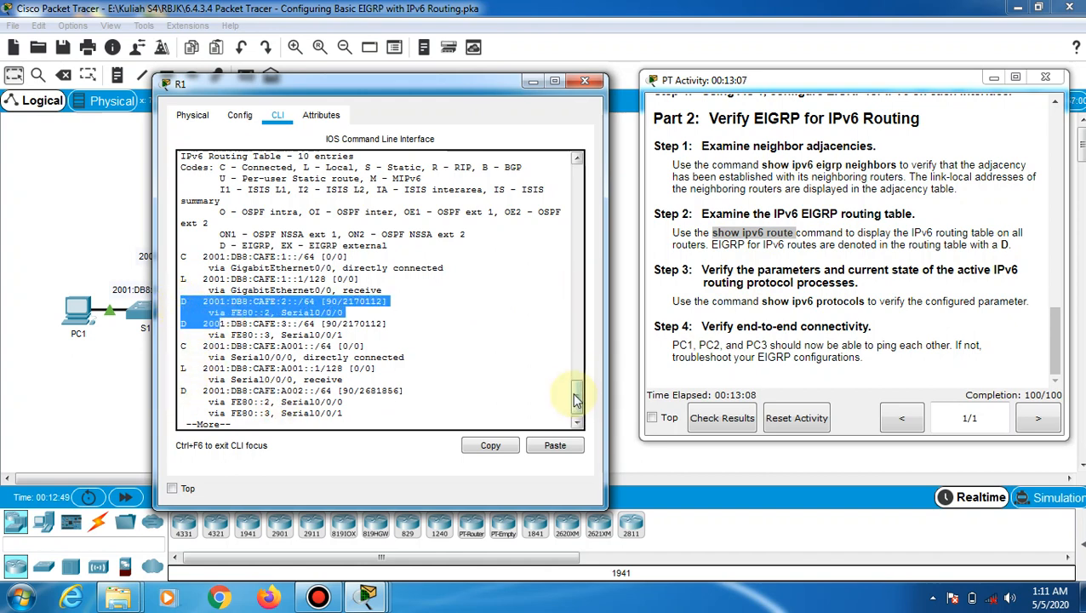
left_click_drag(576, 395, 576, 402)
left_click(319, 423)
key("Return")
key("Return")
key("Return")
key("Return")
key("Return")
key("Return")
key("Return")
key("Return")
key("Return")
key("Return")
key("Return")
key("Return")
key("Return")
key("Return")
key("Return")
key("Return")
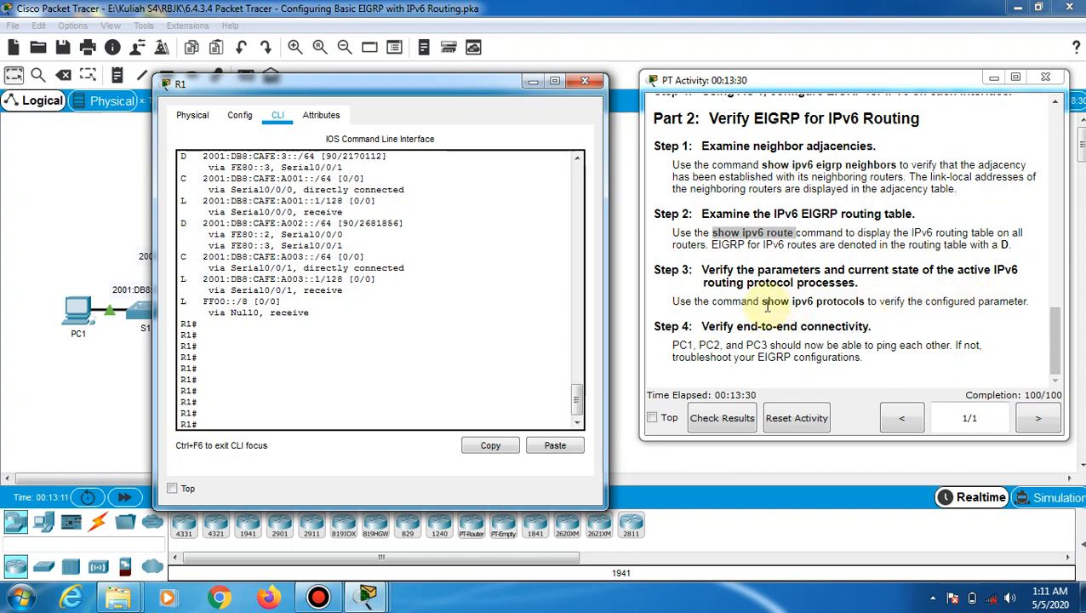
left_click_drag(762, 303, 865, 305)
left_click(341, 417)
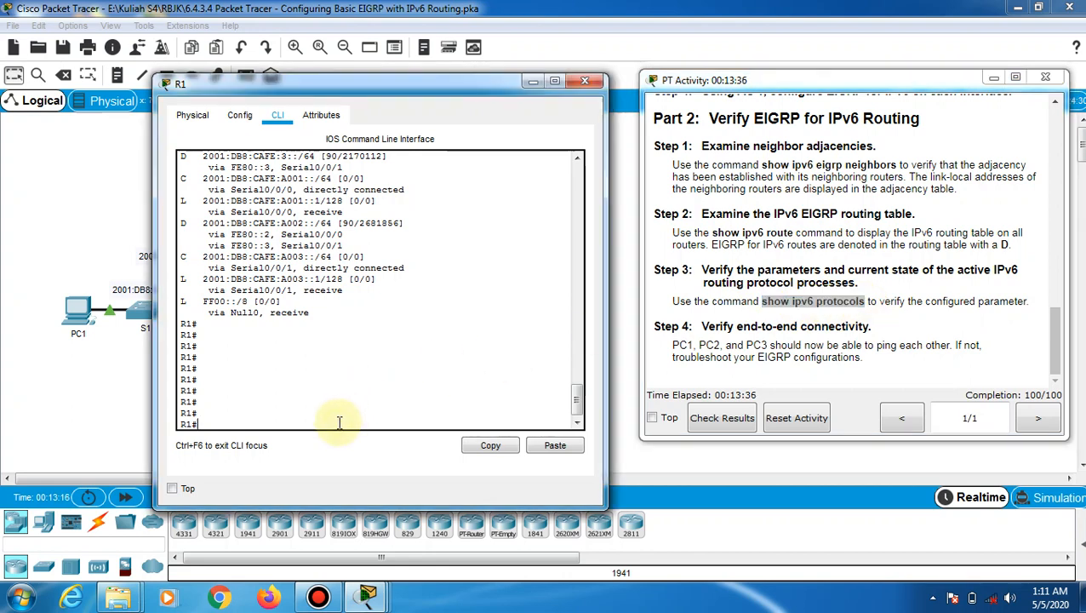
Run show ipv6 protocols on R1 and check EIGRP 1 on G0/0, S0/0/0 and S0/0/1
type("show ipv6 protocols")
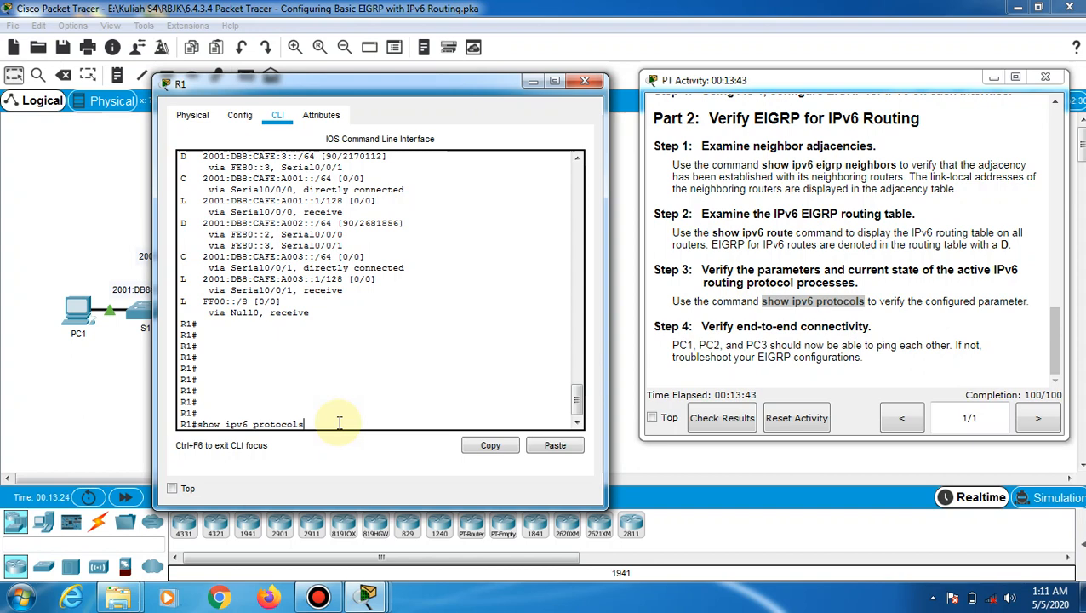
key("Return")
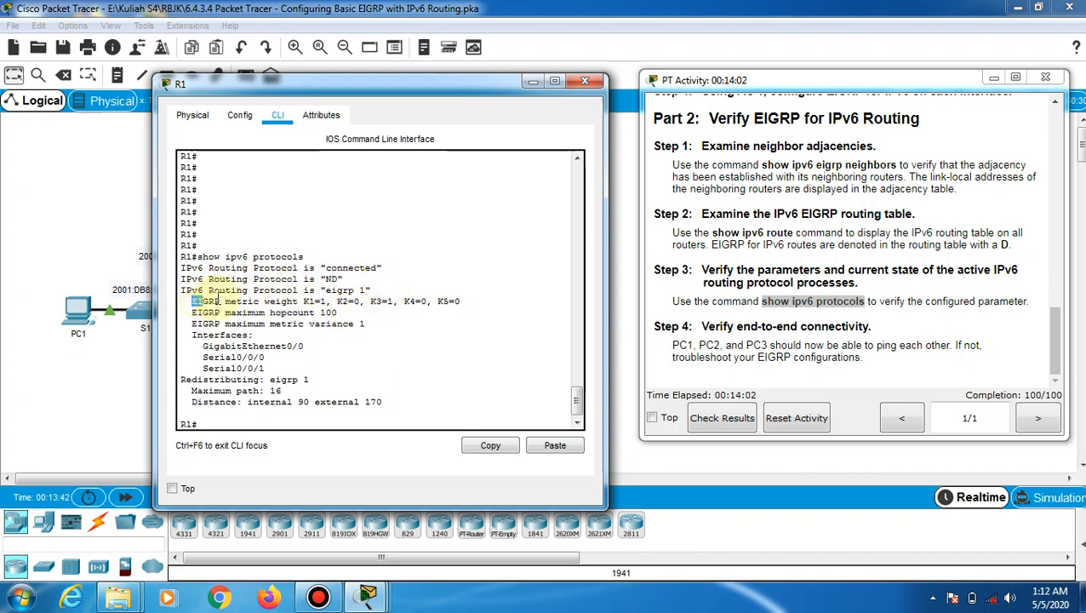
left_click_drag(192, 301, 358, 384)
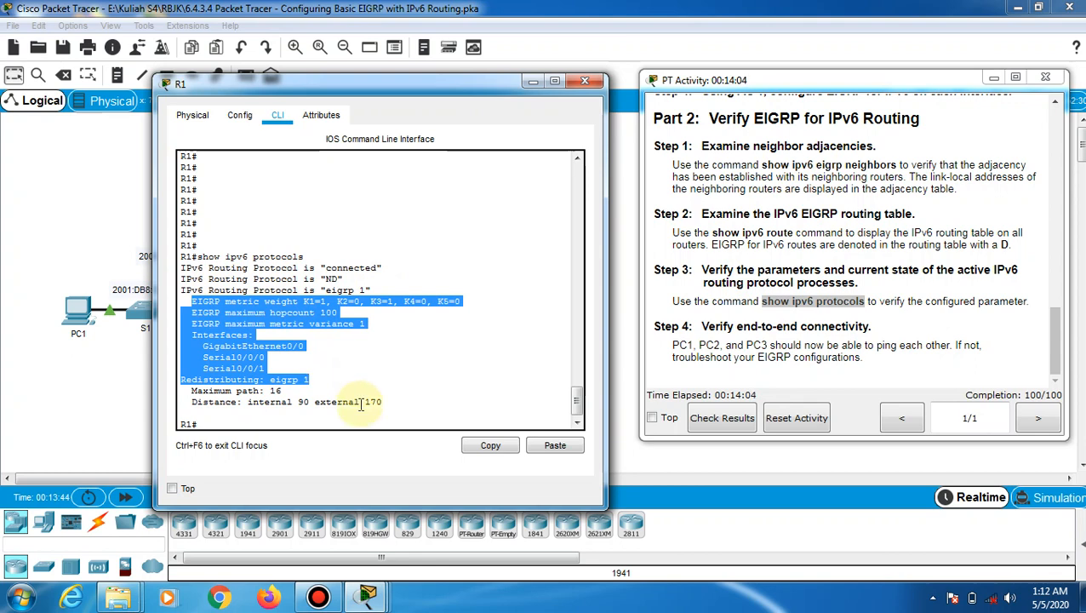
left_click(247, 415)
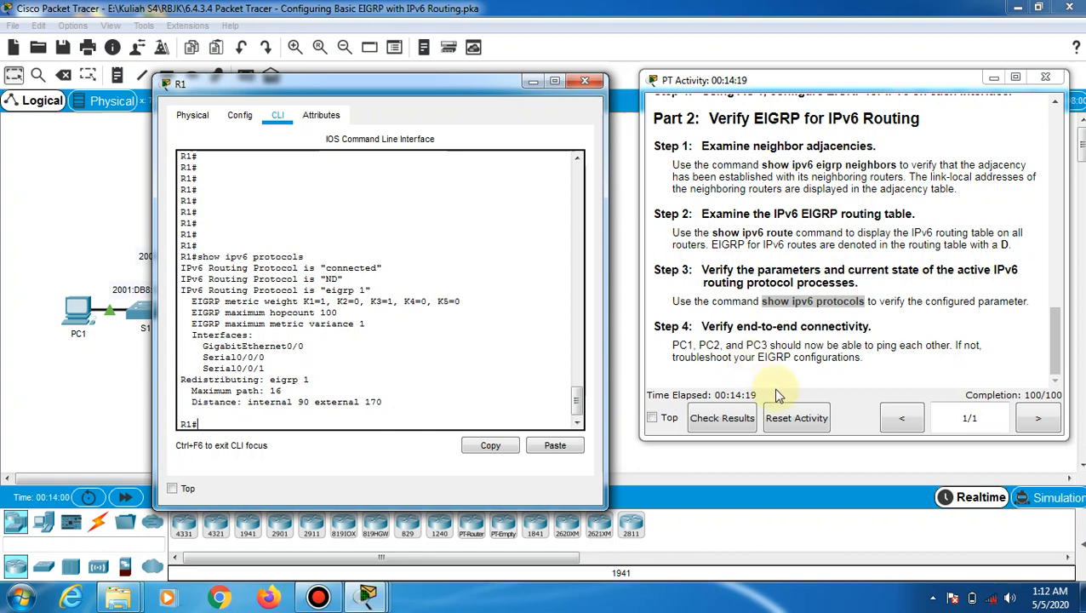
left_click(532, 84)
Run ipv6config in PC3's command prompt to show its IPv6 address and gateway
left_click(491, 316)
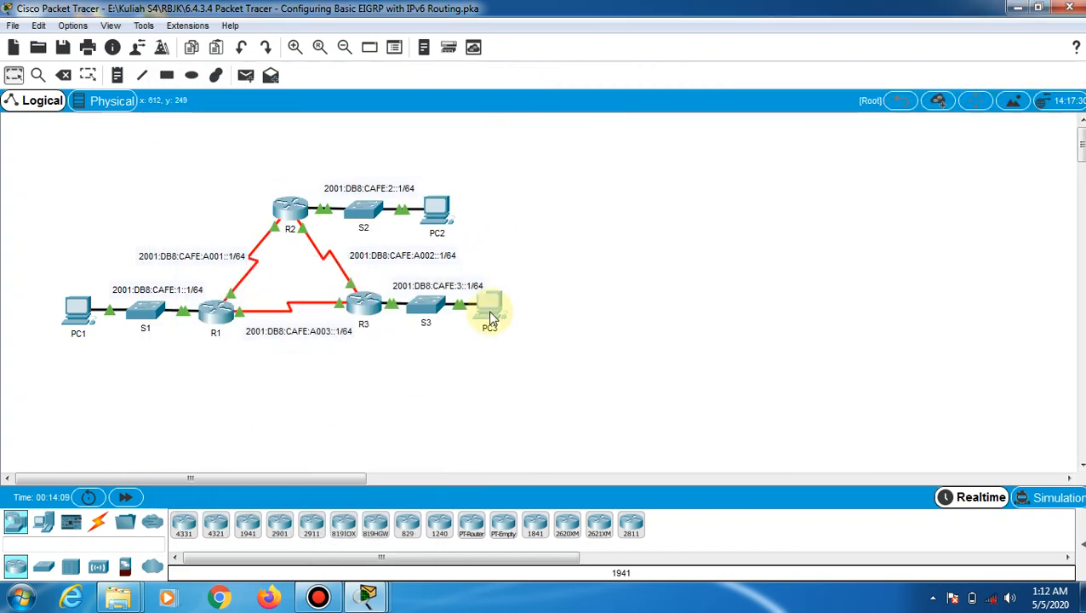
left_click(490, 317)
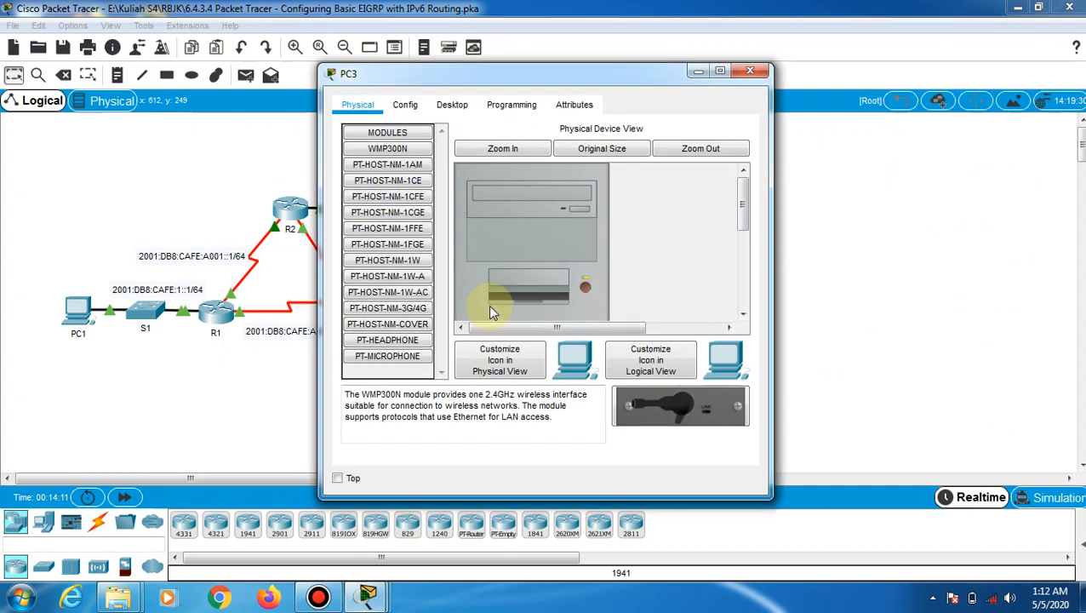
left_click(450, 105)
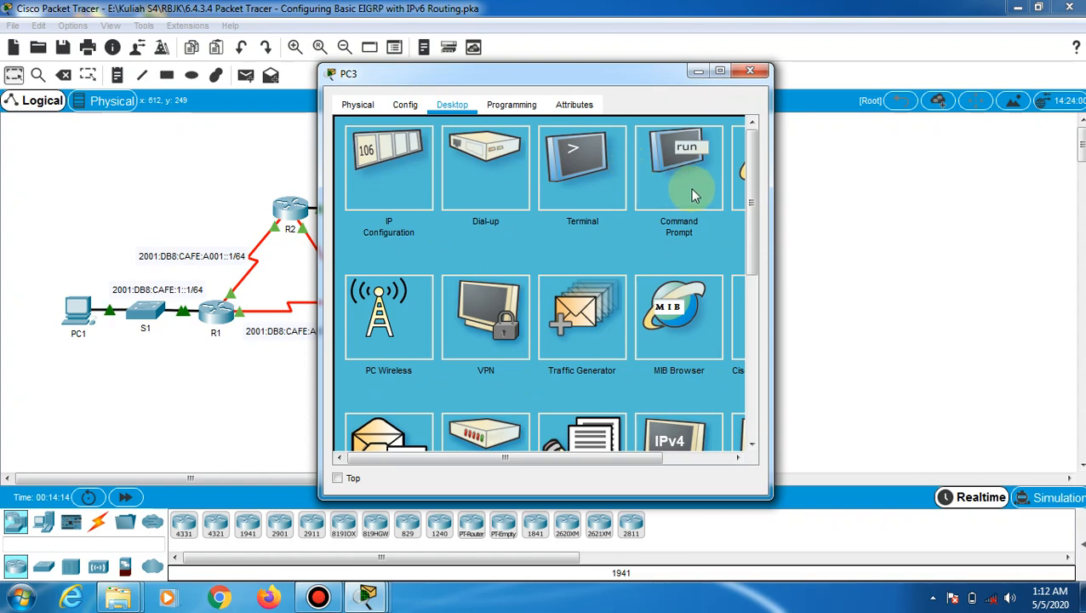
left_click(689, 189)
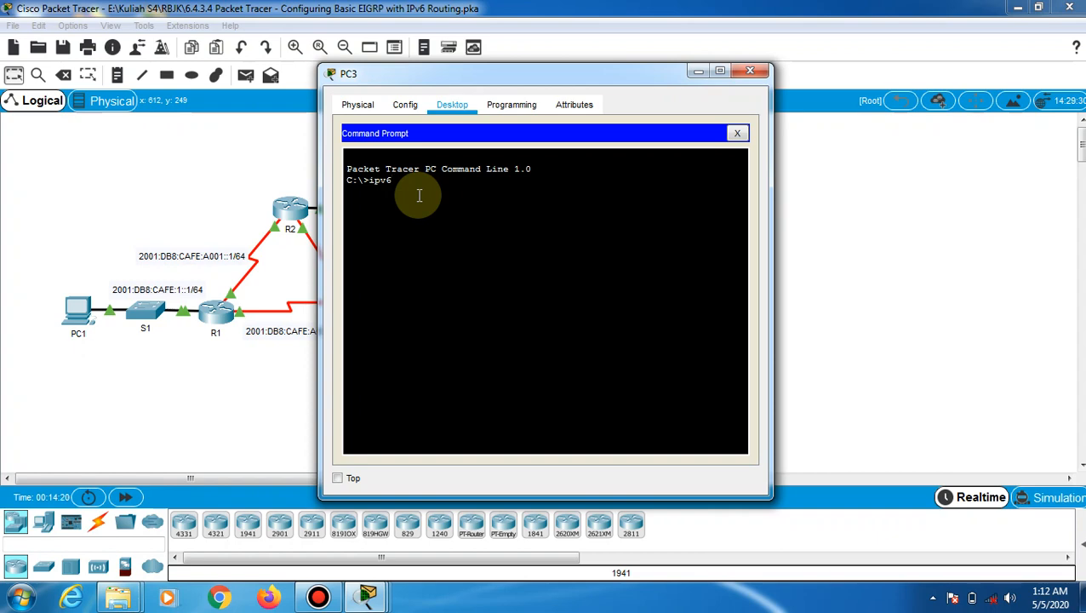
type("ipv6config")
key("Return")
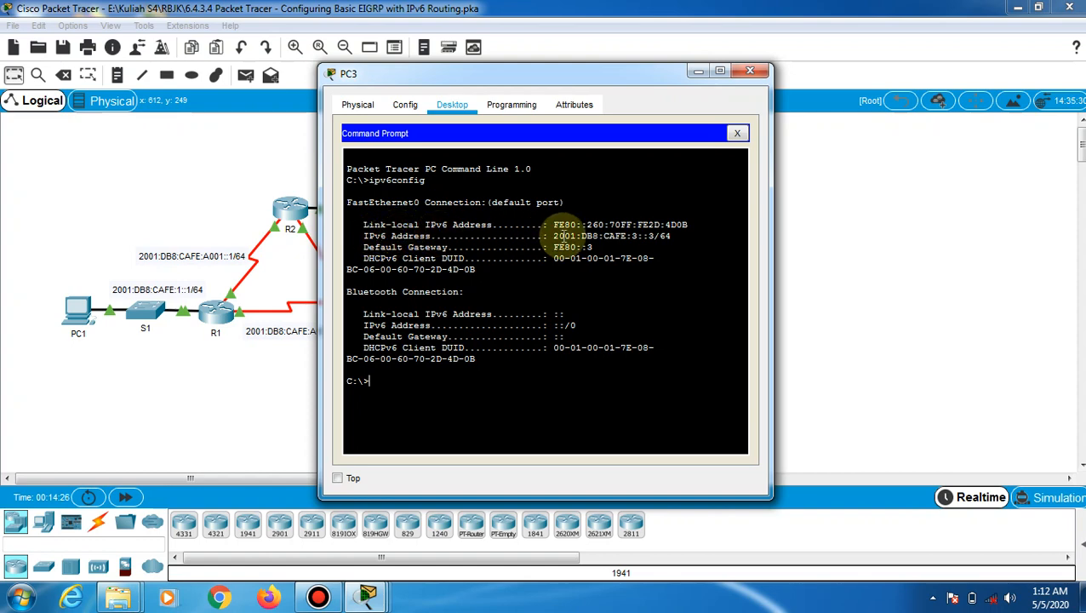
Copy PC3's IPv6 address 2001:DB8:CAFE:3::3 and return to the topology
left_click_drag(554, 235, 655, 236)
right_click(656, 236)
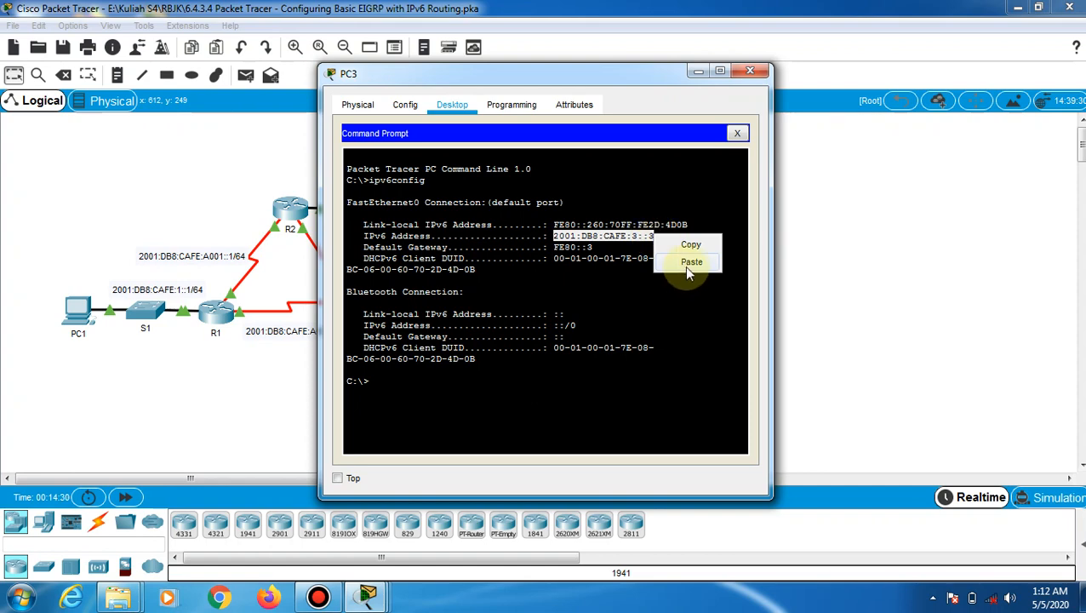
left_click(687, 247)
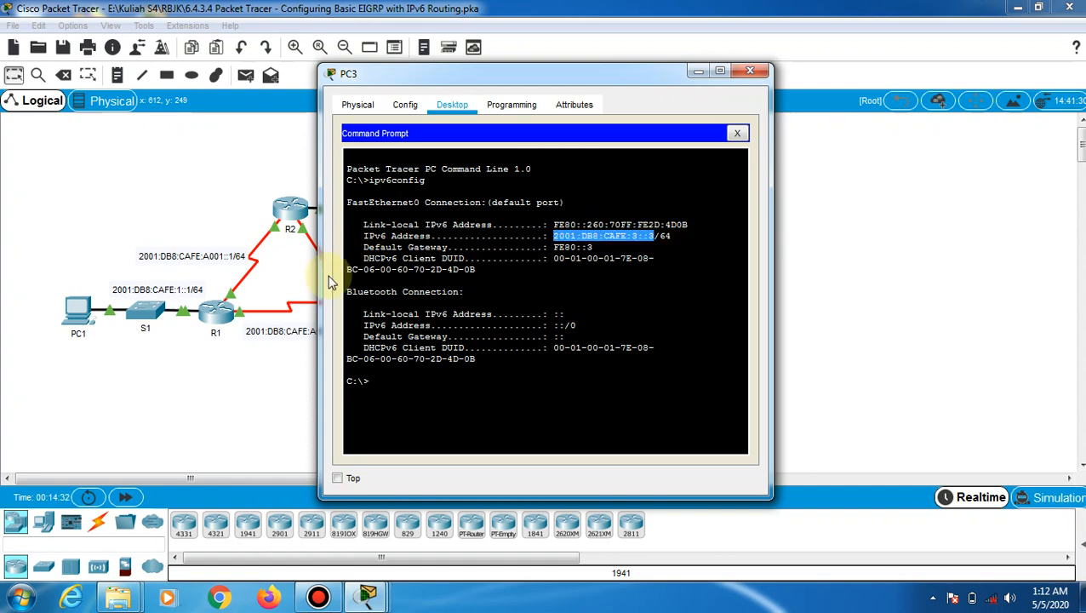
left_click(255, 384)
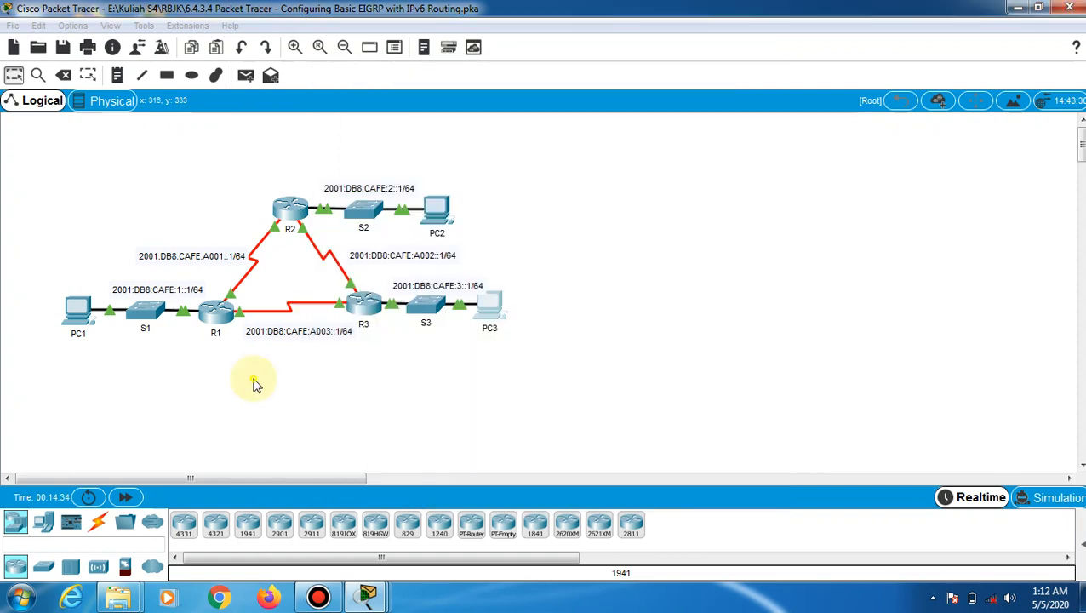
Ping 2001:DB8:CAFE:3::3 from PC1's command prompt using the pasted address
left_click(85, 315)
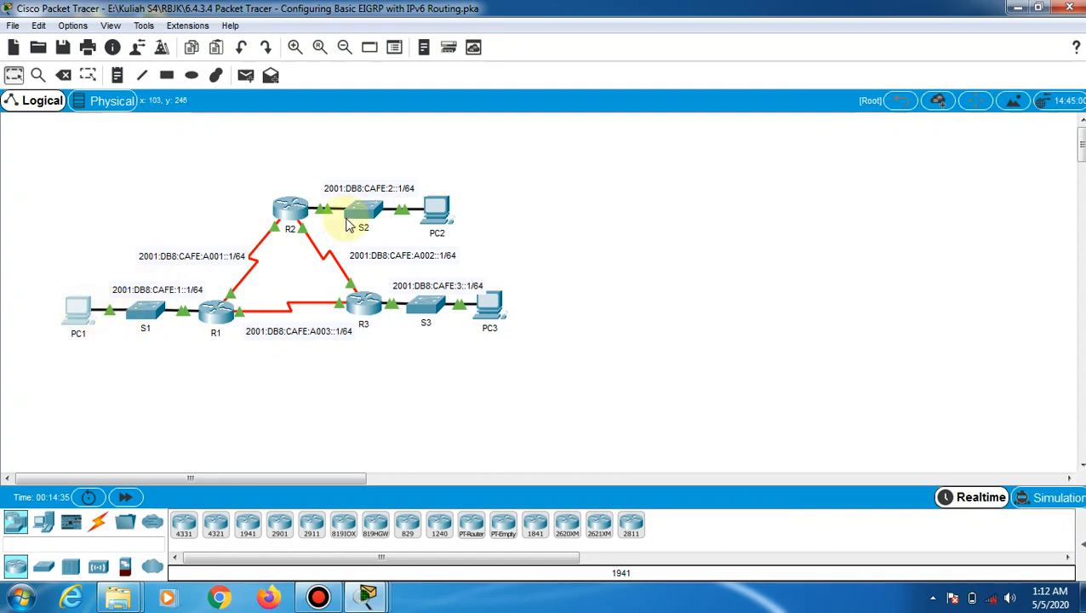
left_click(458, 109)
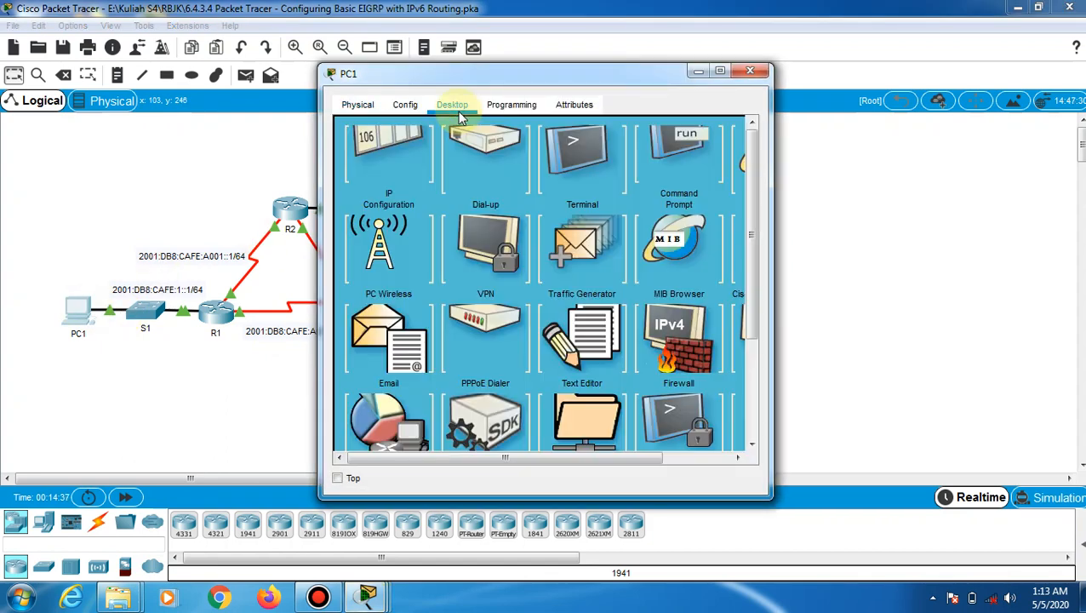
left_click(670, 176)
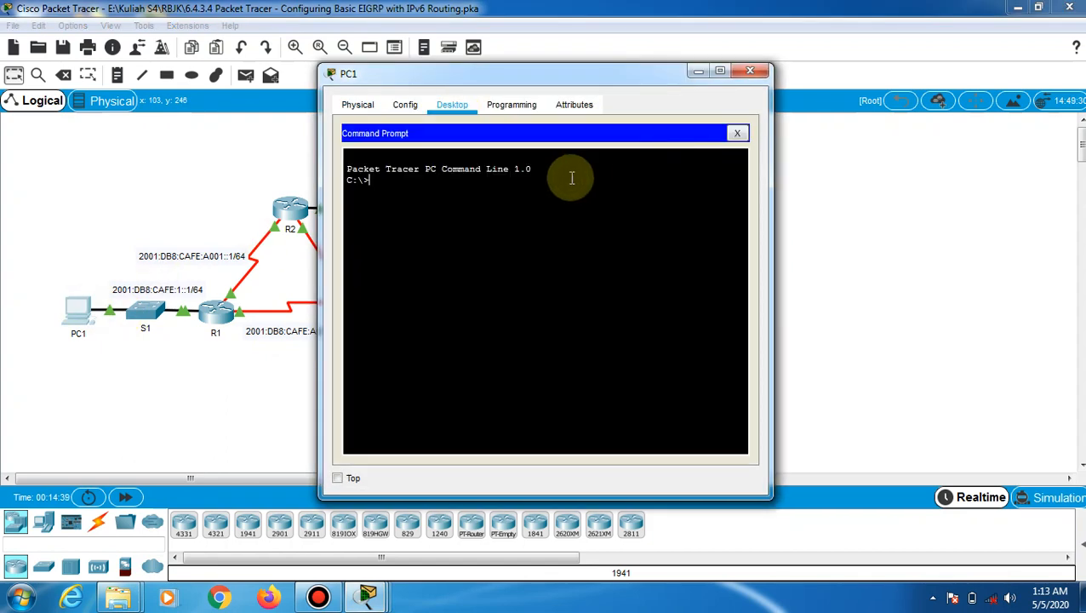
type("ping")
right_click(418, 189)
left_click(446, 215)
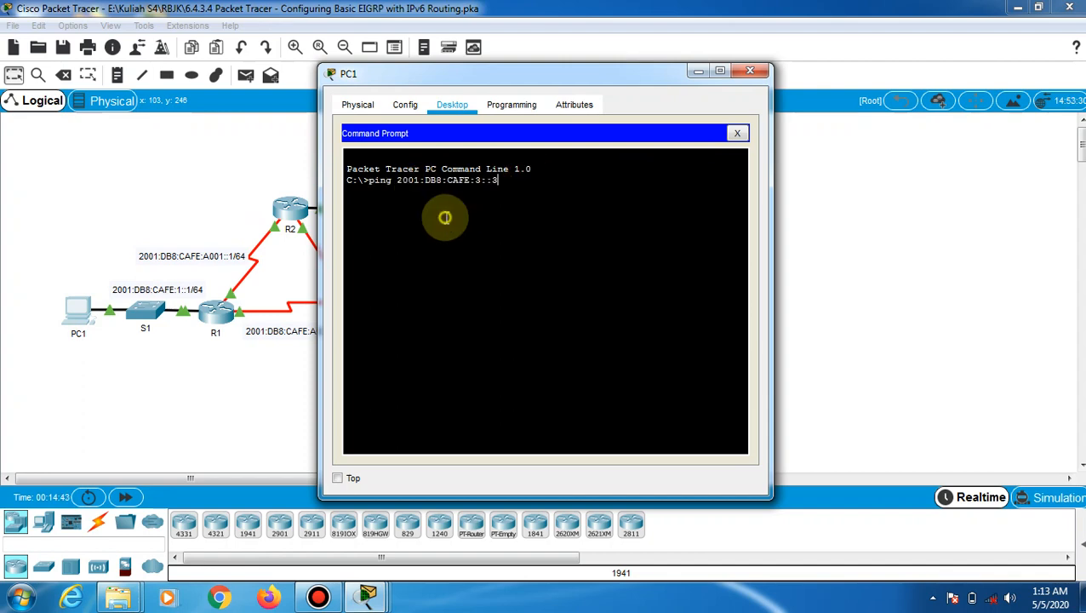
key("Return")
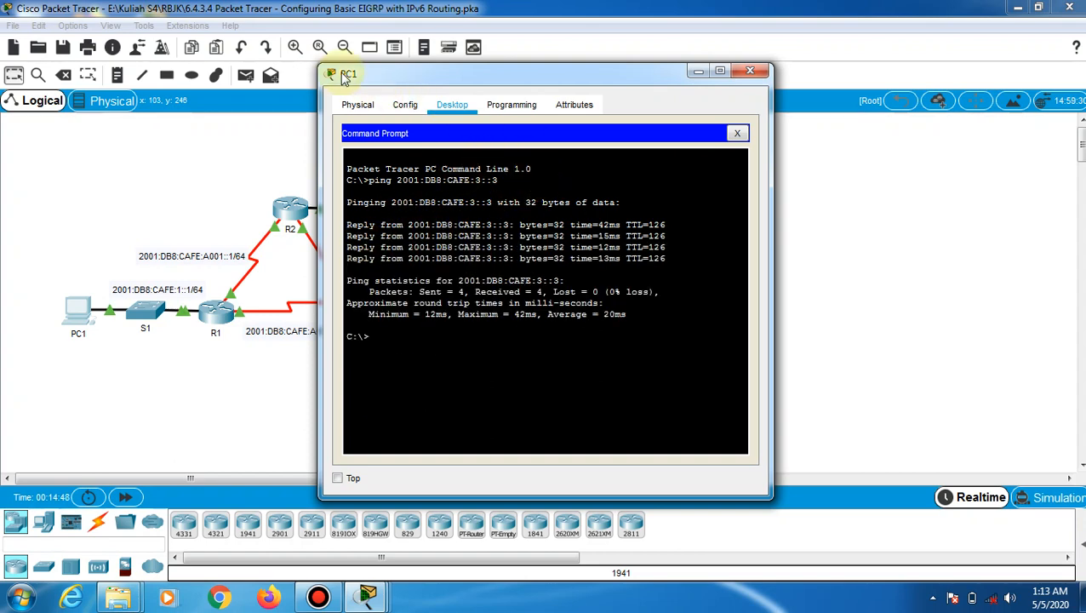
left_click_drag(546, 73, 543, 80)
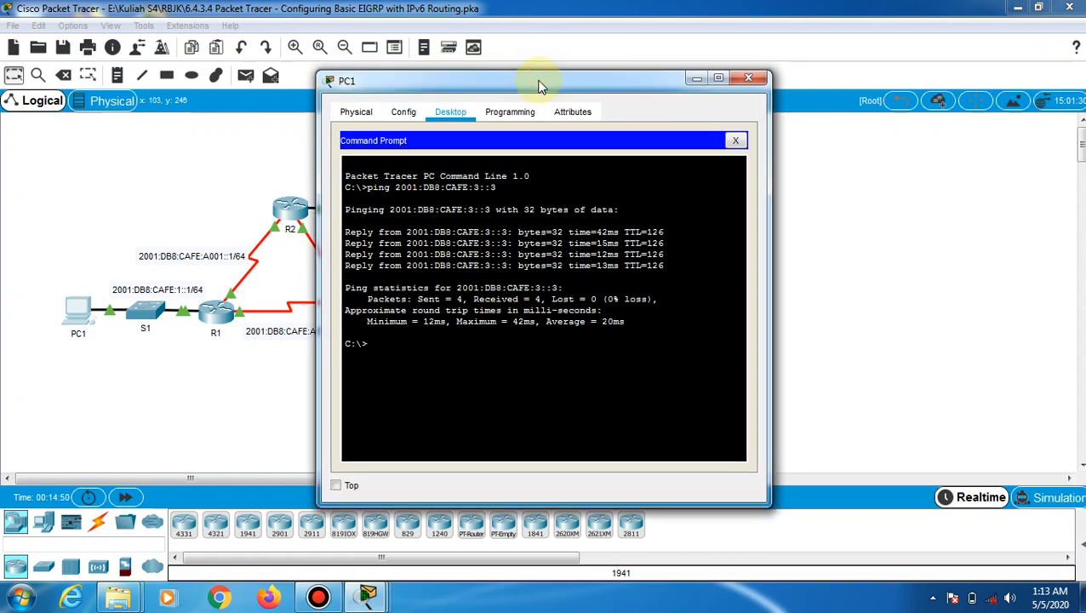
Open PC2's command prompt
left_click(696, 79)
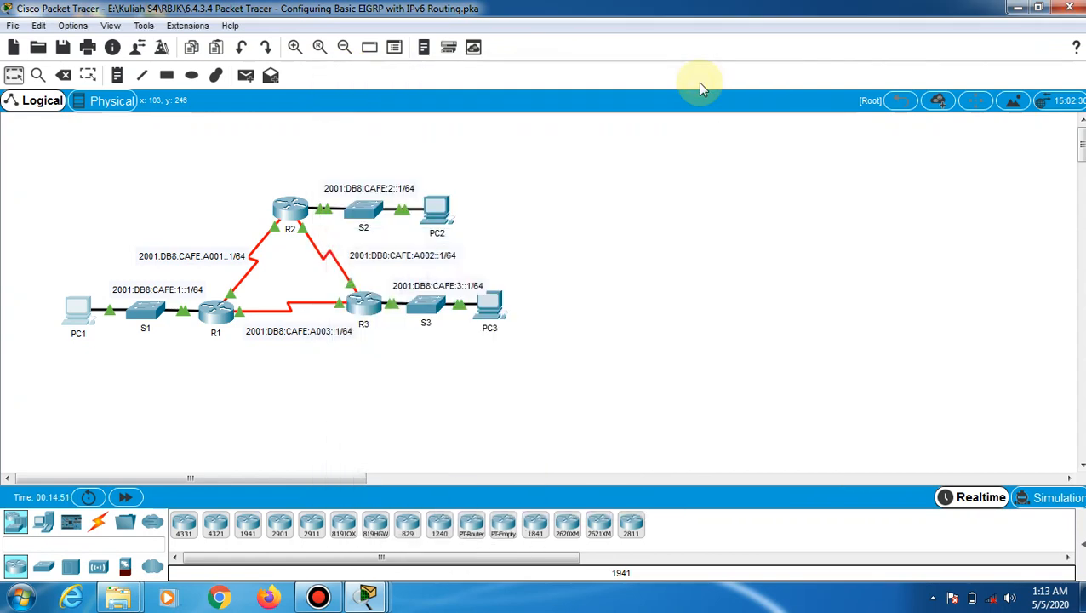
left_click(441, 219)
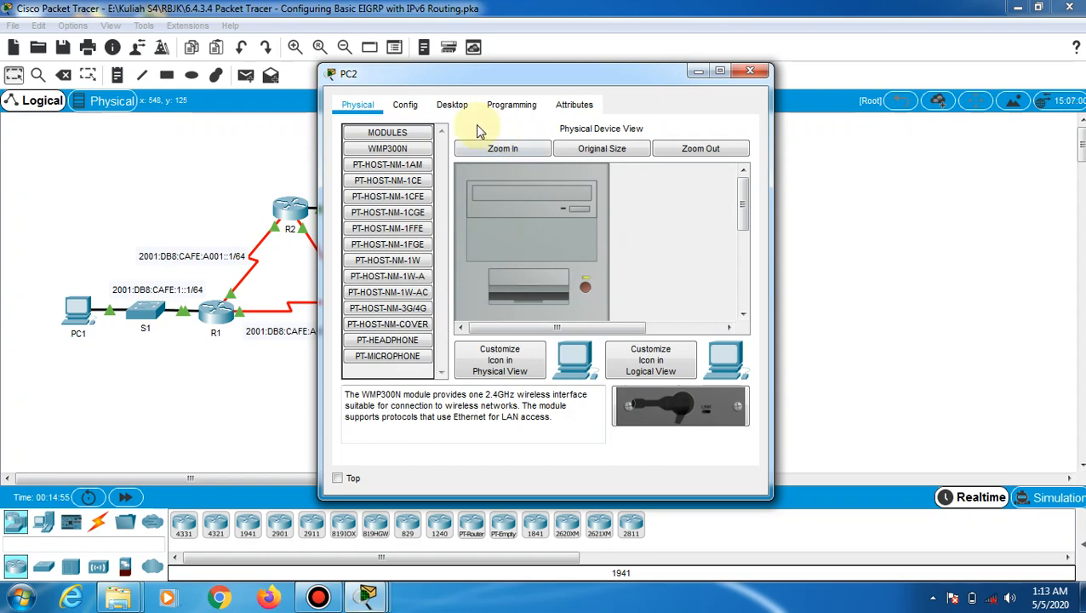
left_click(457, 109)
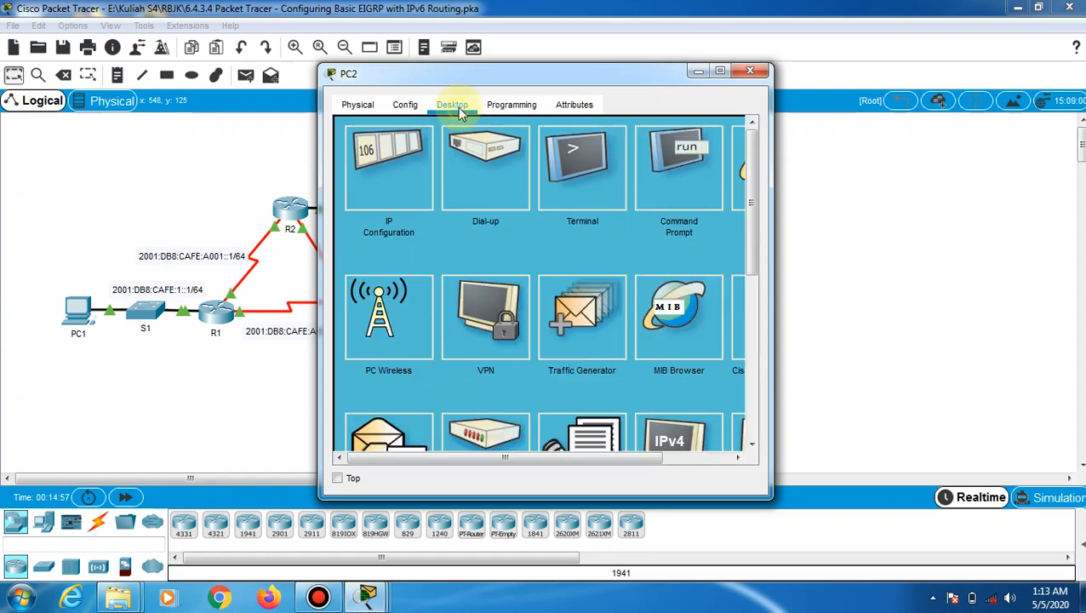
left_click(695, 149)
Ping 2001:DB8:CAFE:3::3 from PC2, correcting the mistyped 'piing' command
type("p")
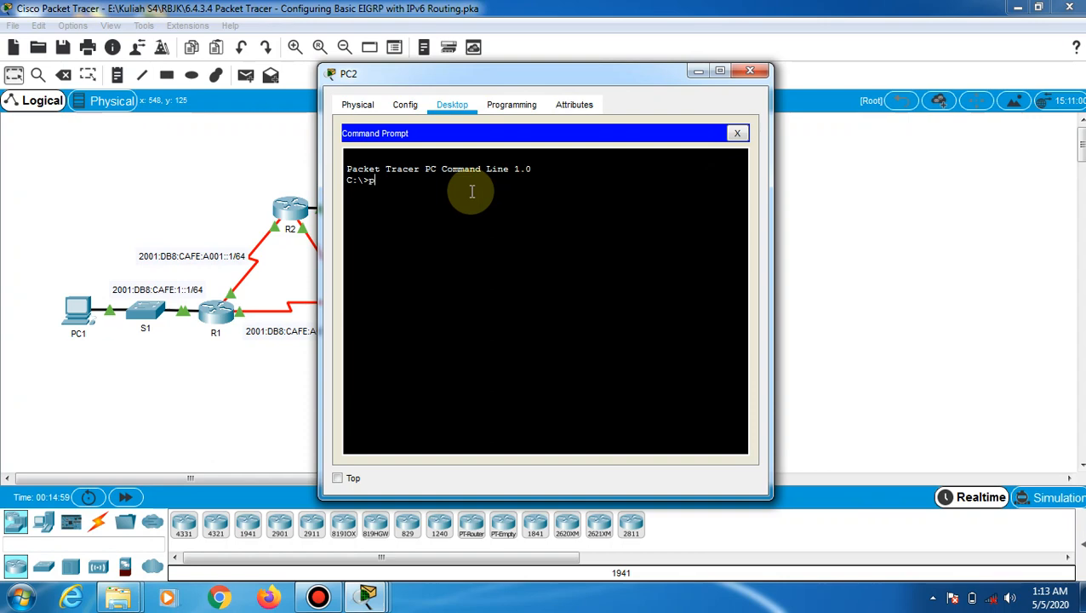
type("iing")
right_click(473, 196)
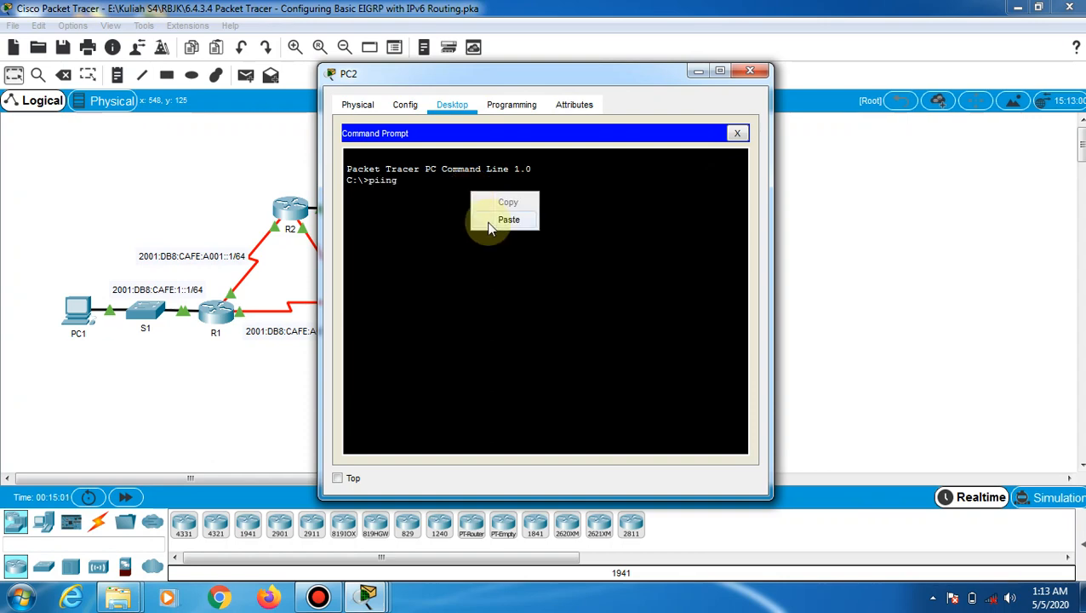
left_click(487, 217)
key("Return")
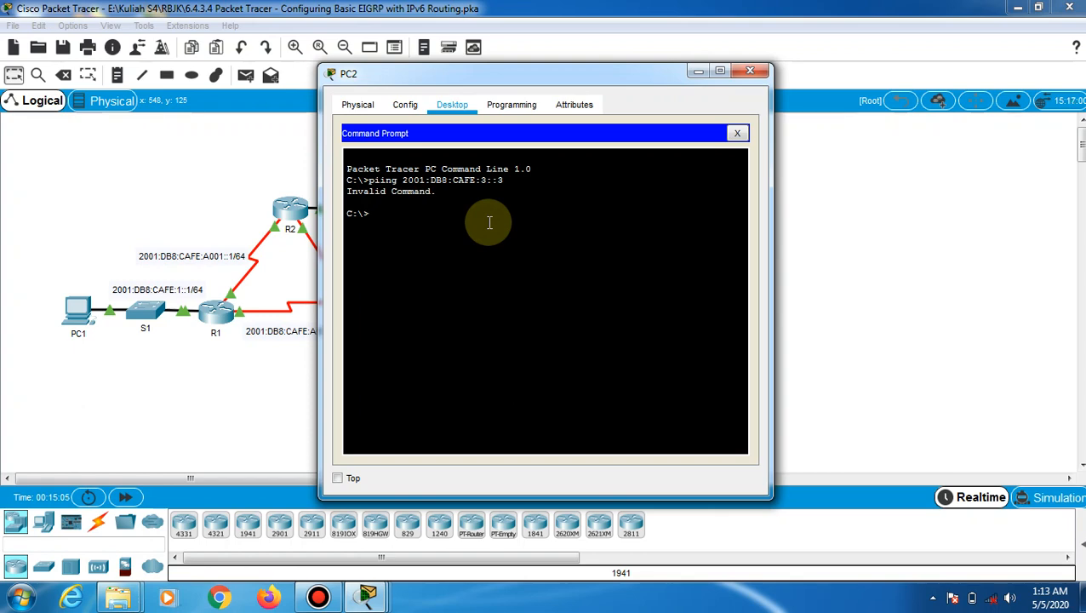
key("Up")
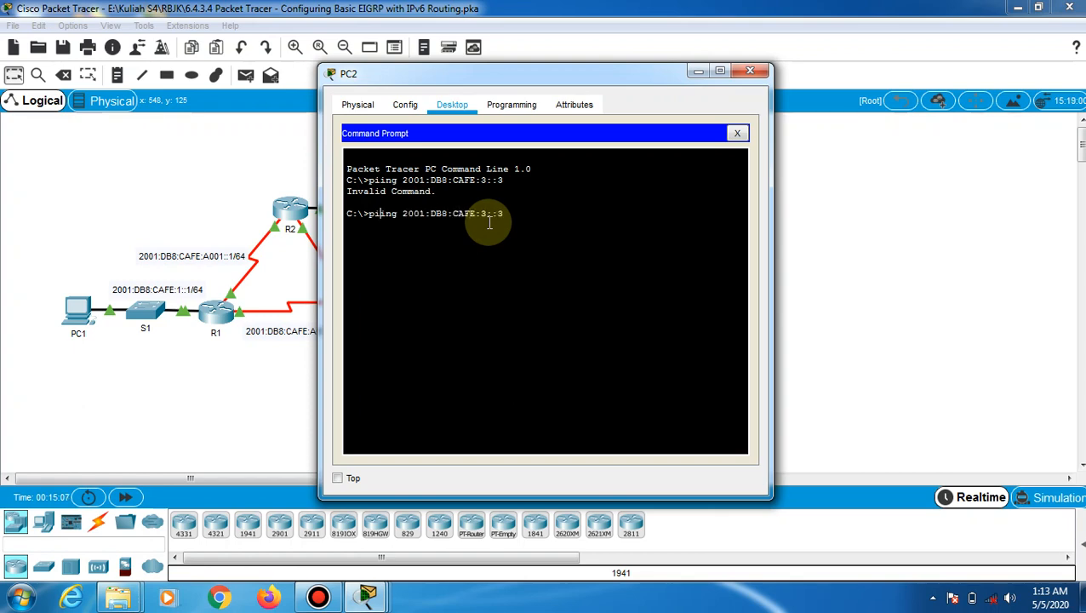
key("BackSpace")
key("Return")
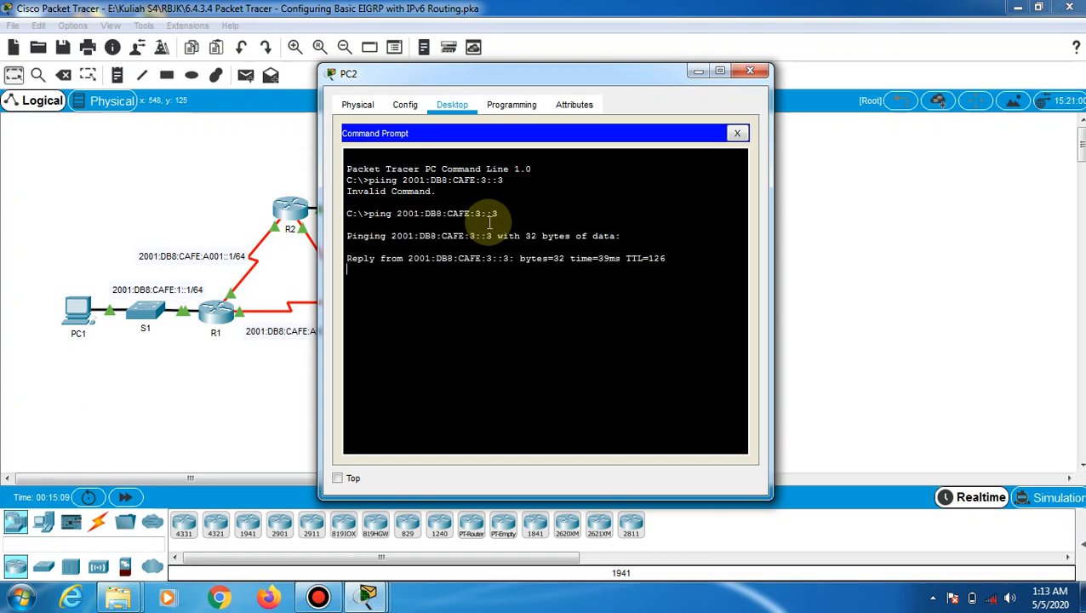